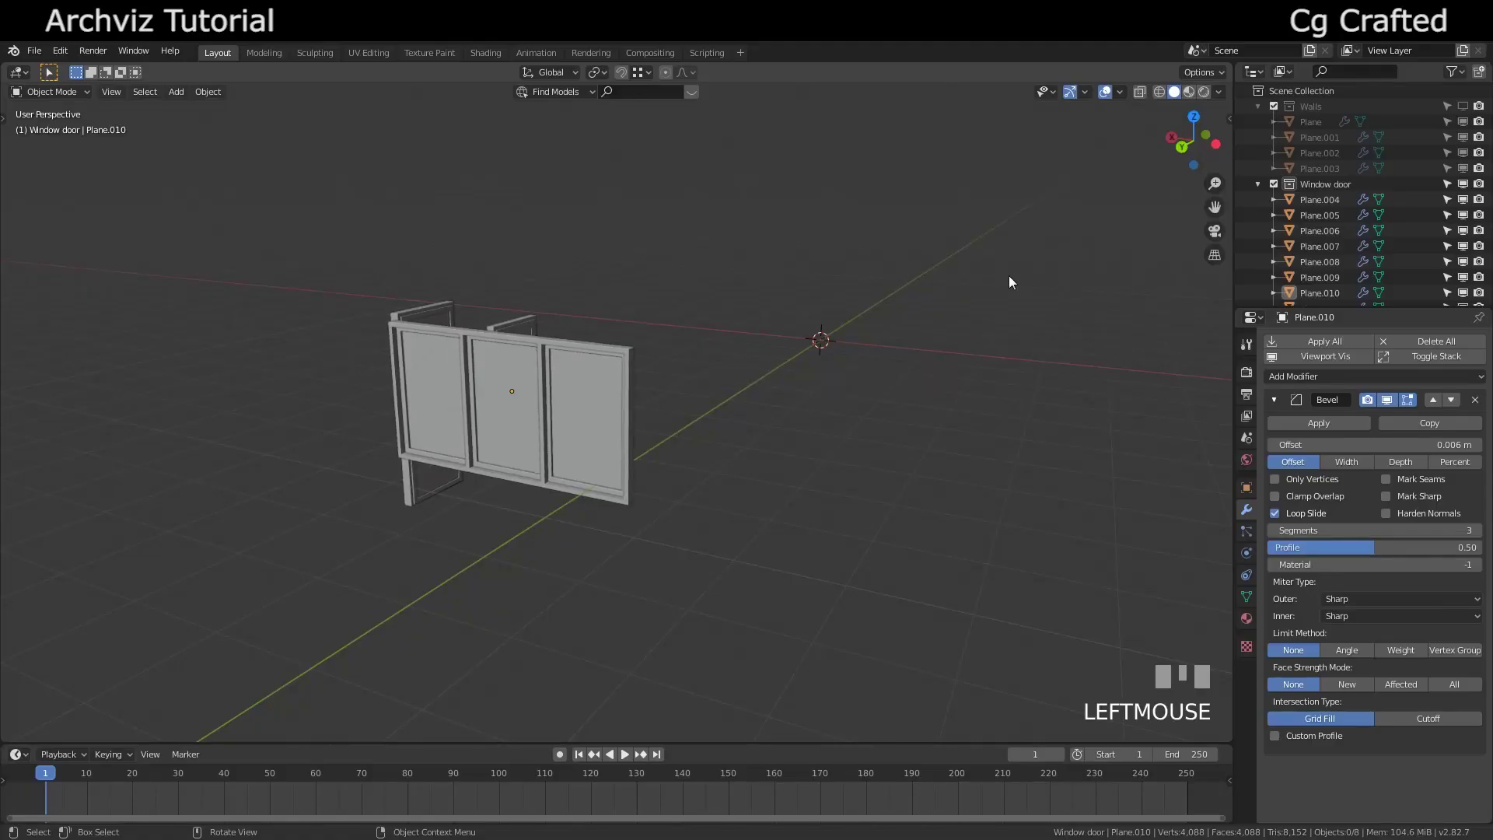
- Show the Walls collection and add two vertical loop cuts to the front wall, one along each side of the window frame
click(1461, 108)
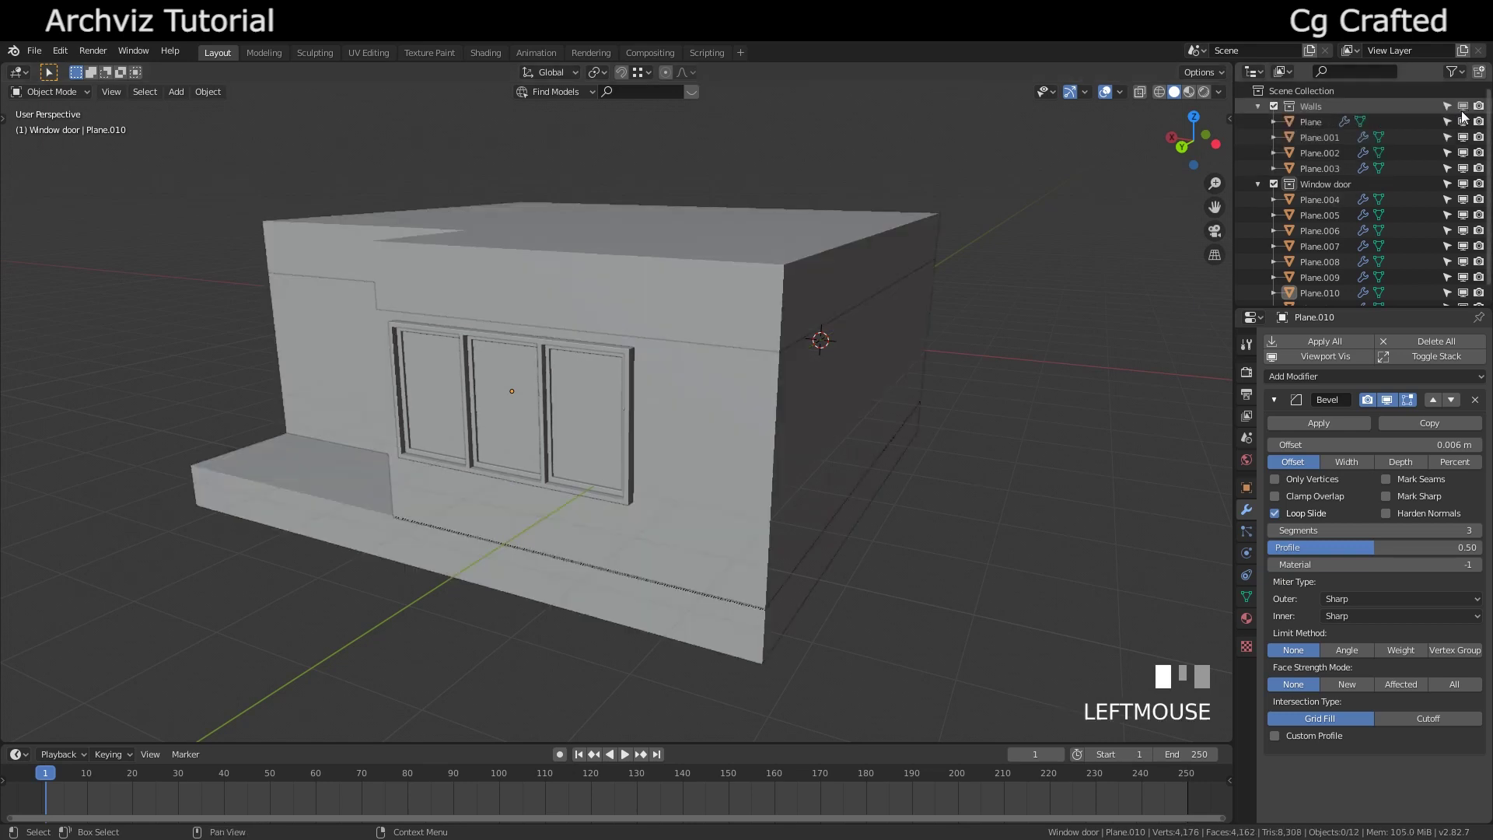
click(758, 358)
middle_drag(740, 388, 756, 394)
key(Tab)
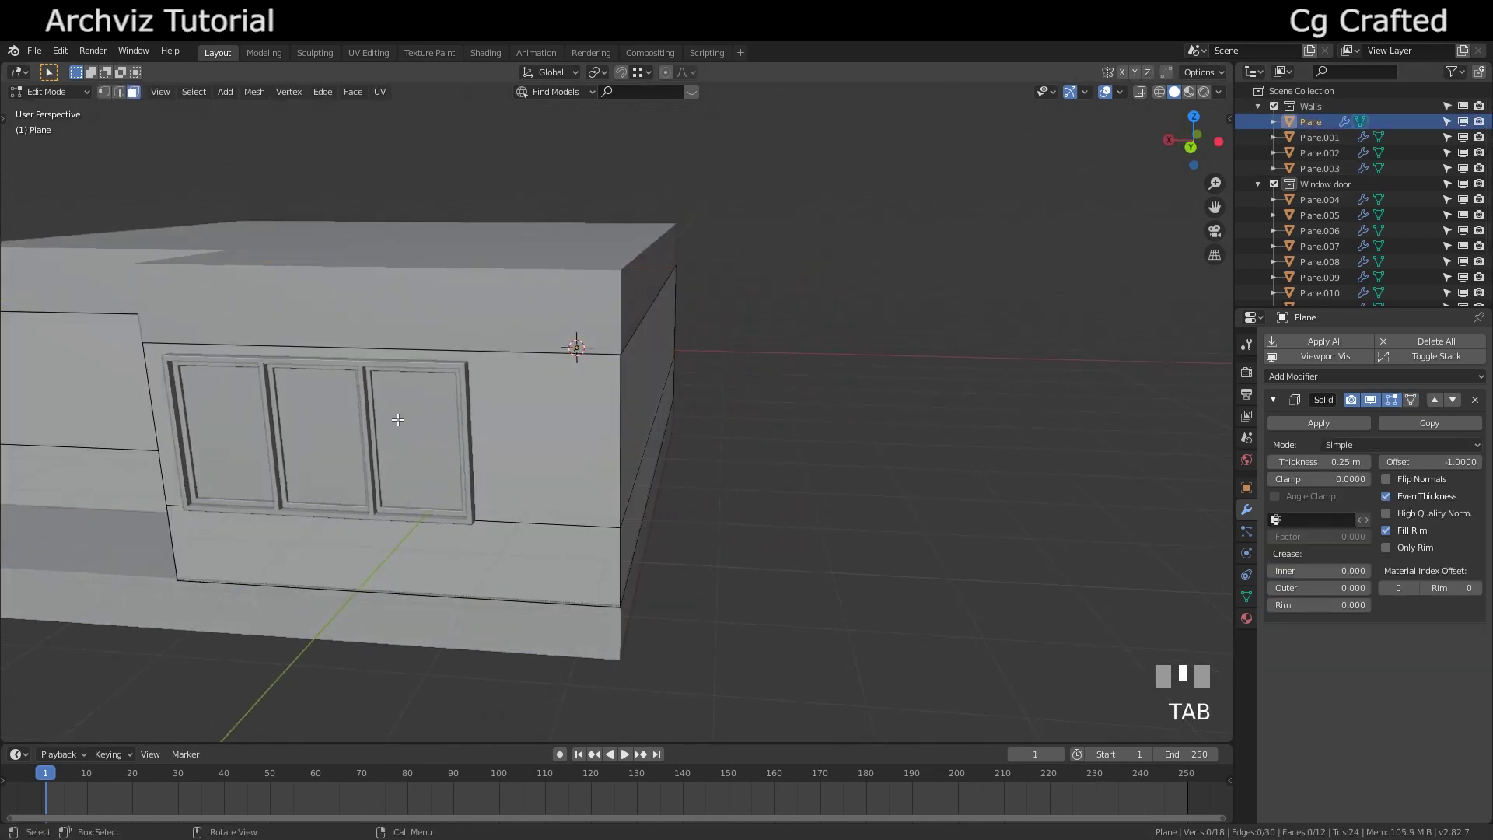
shift+middle_drag(397, 419, 929, 399)
click(778, 342)
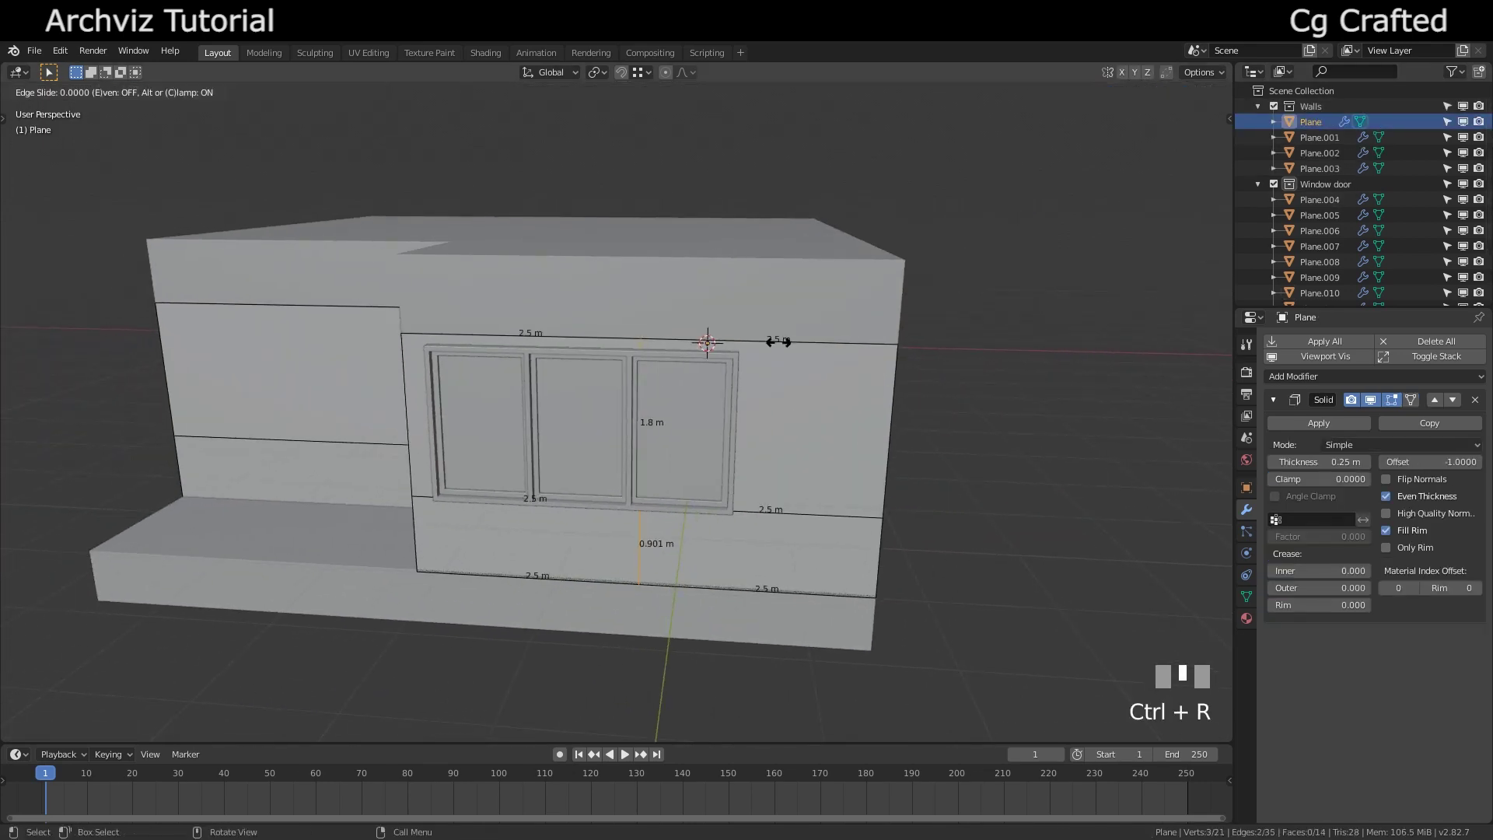
click(871, 341)
click(416, 333)
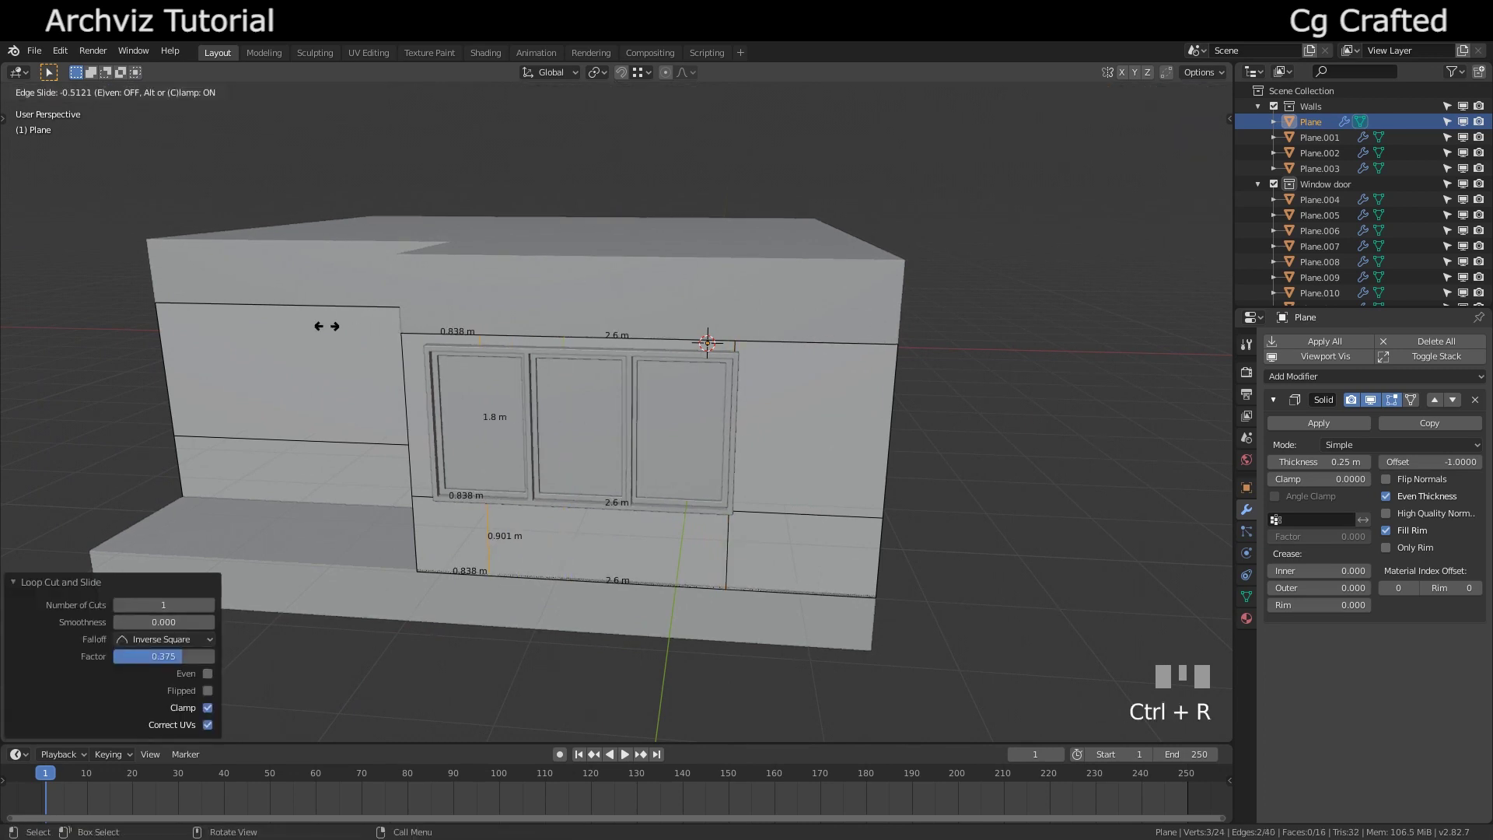
click(279, 320)
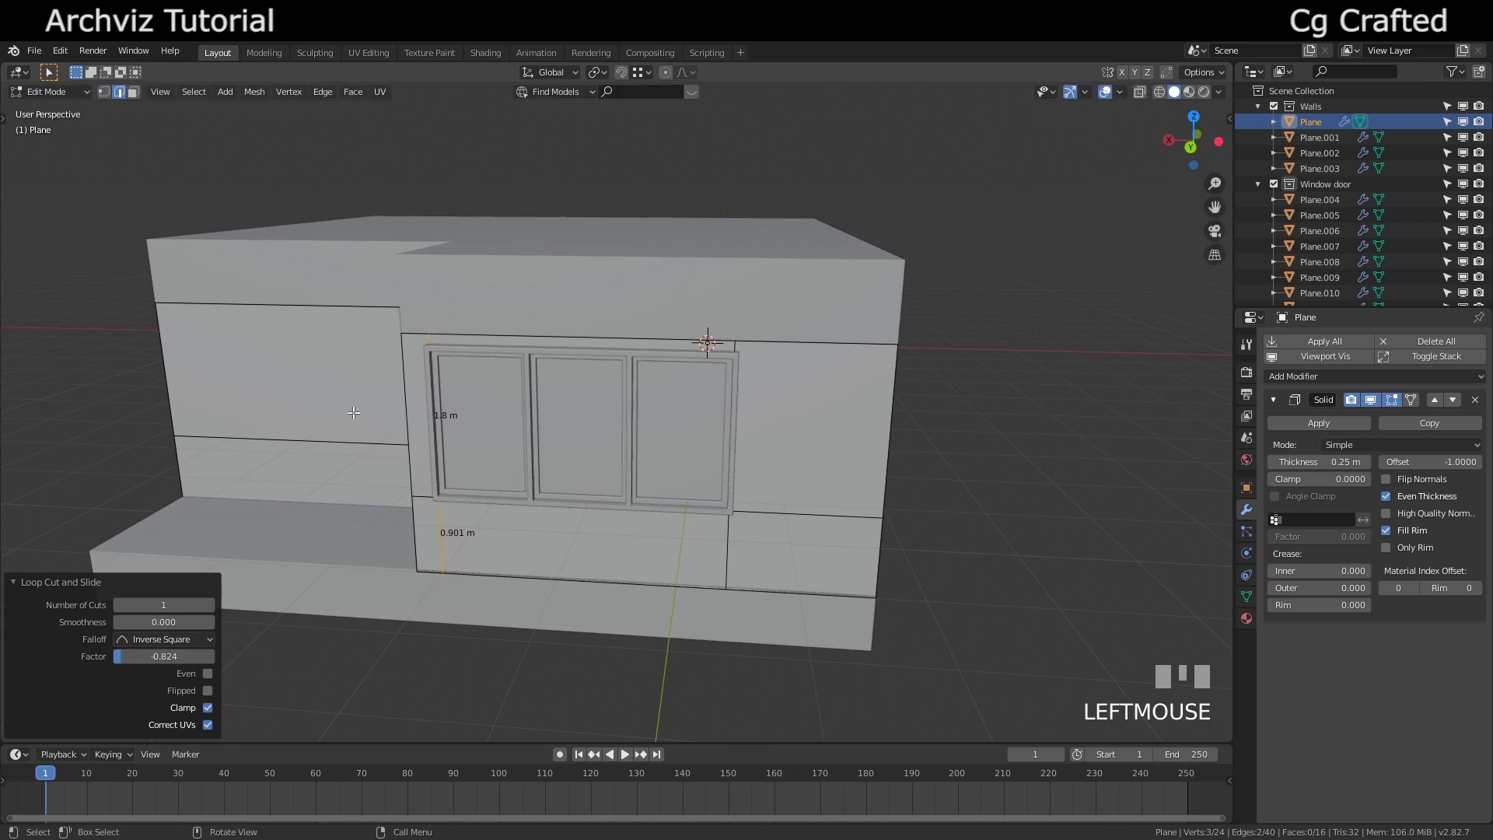
- Add two vertical loop cuts to the entrance wall, one along each side of the door frame
middle_drag(443, 417, 544, 436)
scroll(552, 440, up, 3)
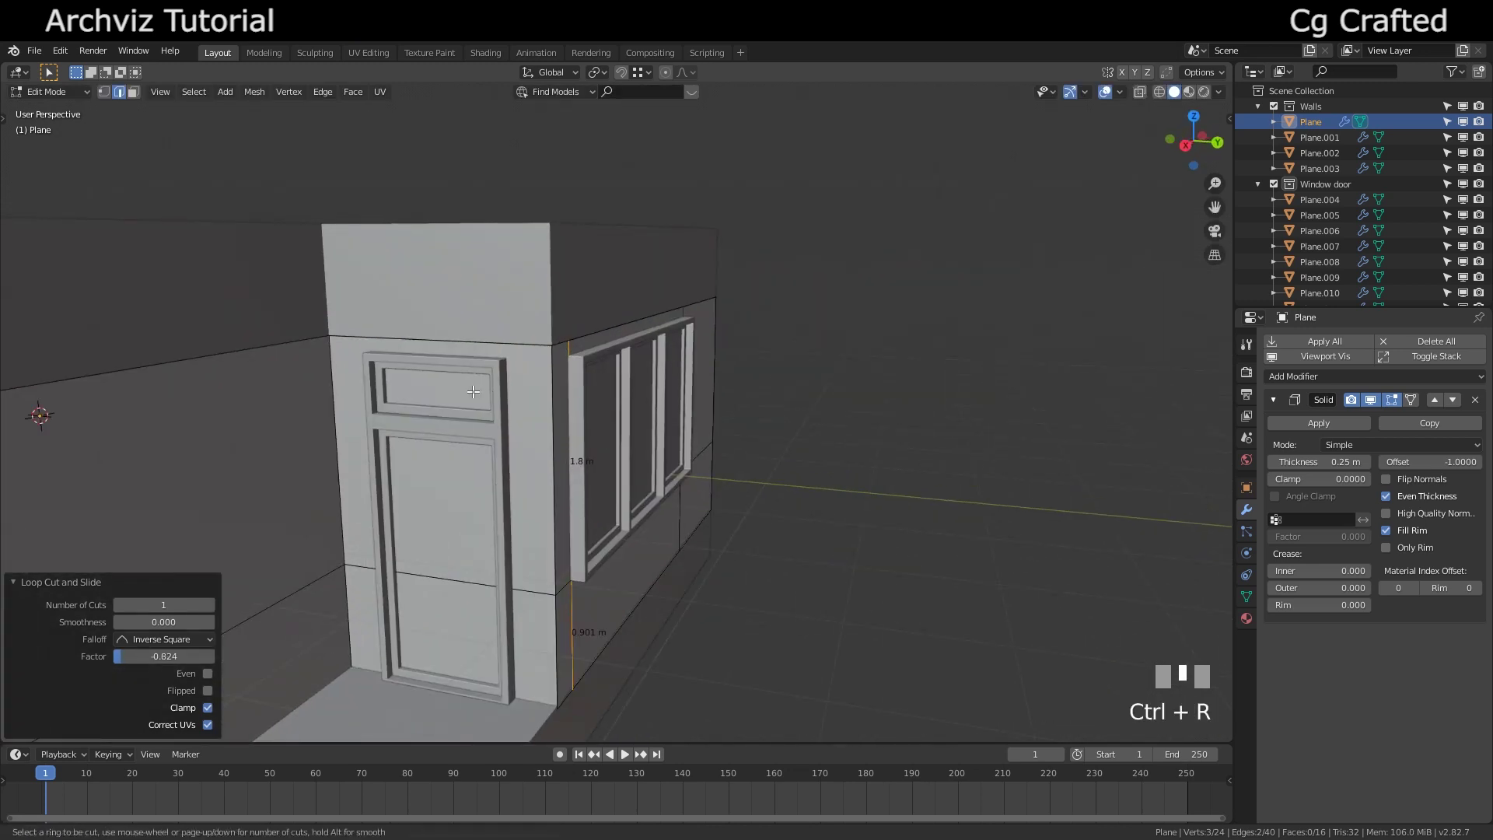
click(566, 595)
click(446, 673)
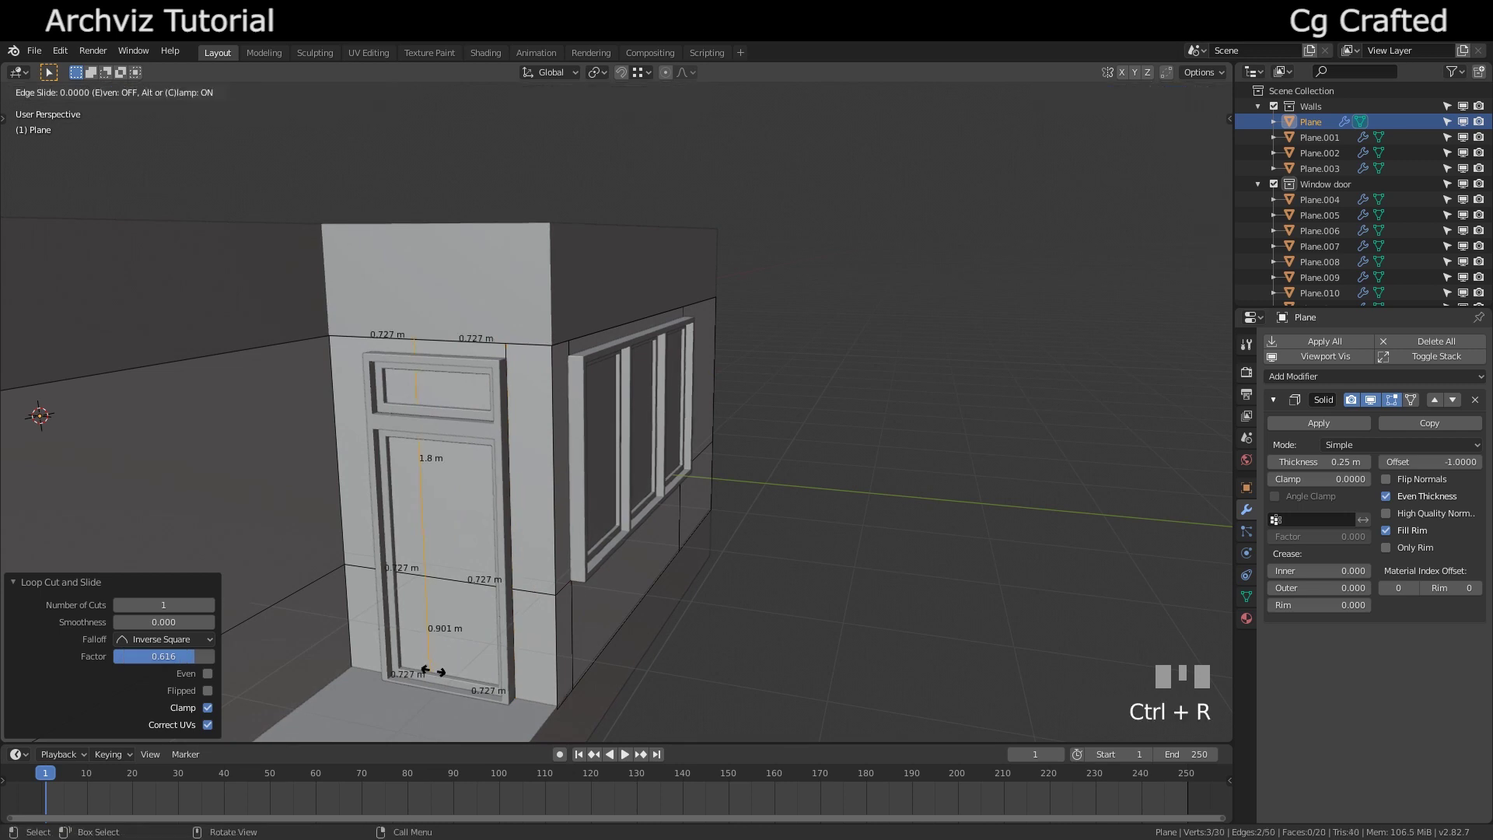
click(396, 657)
- Add two horizontal loop cuts around the walls, one level with the door's transom and one along the top of the window
middle_drag(397, 657, 510, 498)
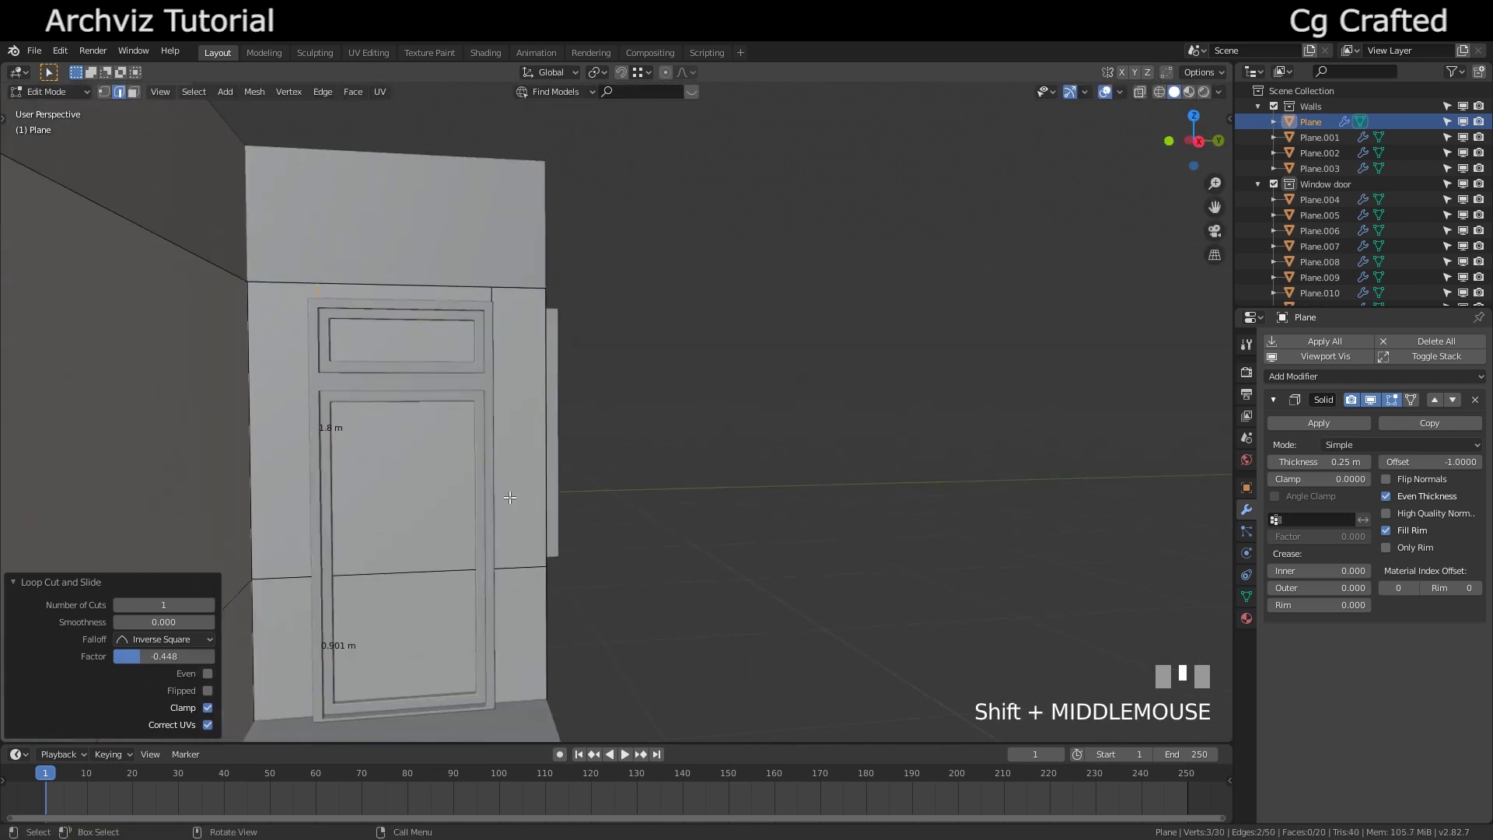
click(498, 369)
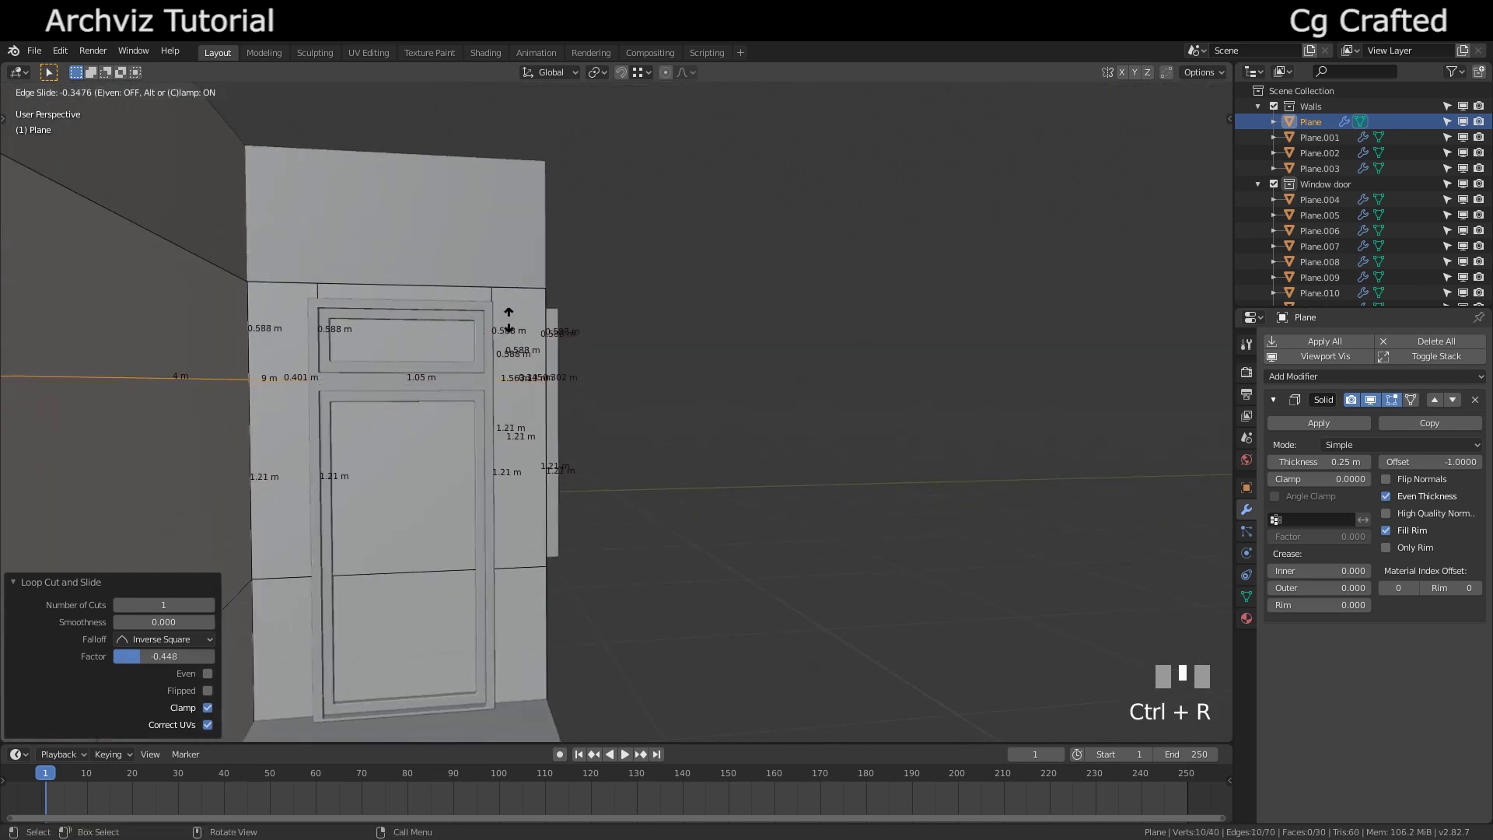
click(514, 320)
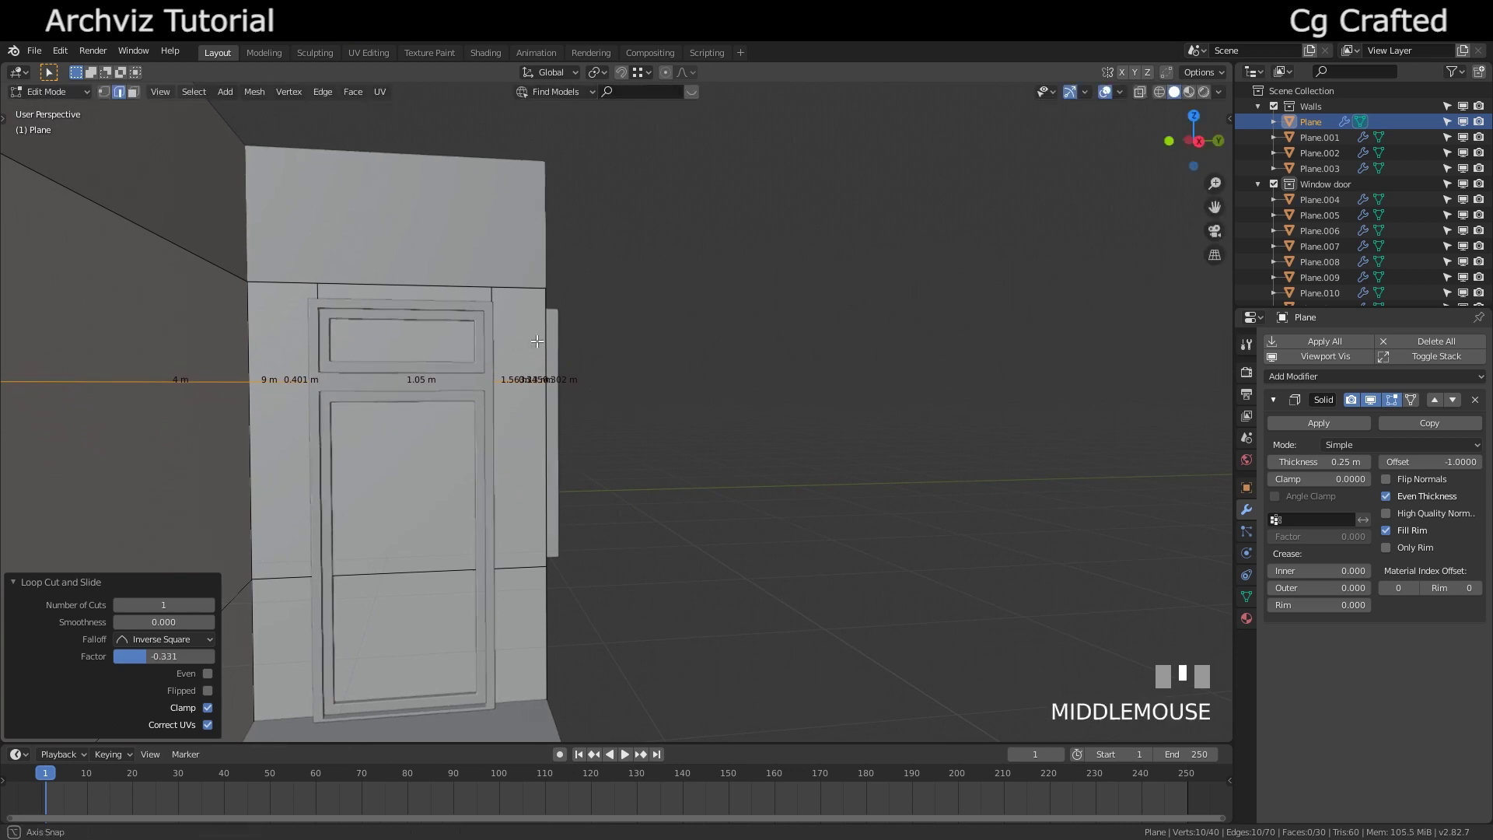
middle_drag(536, 340, 971, 319)
click(744, 324)
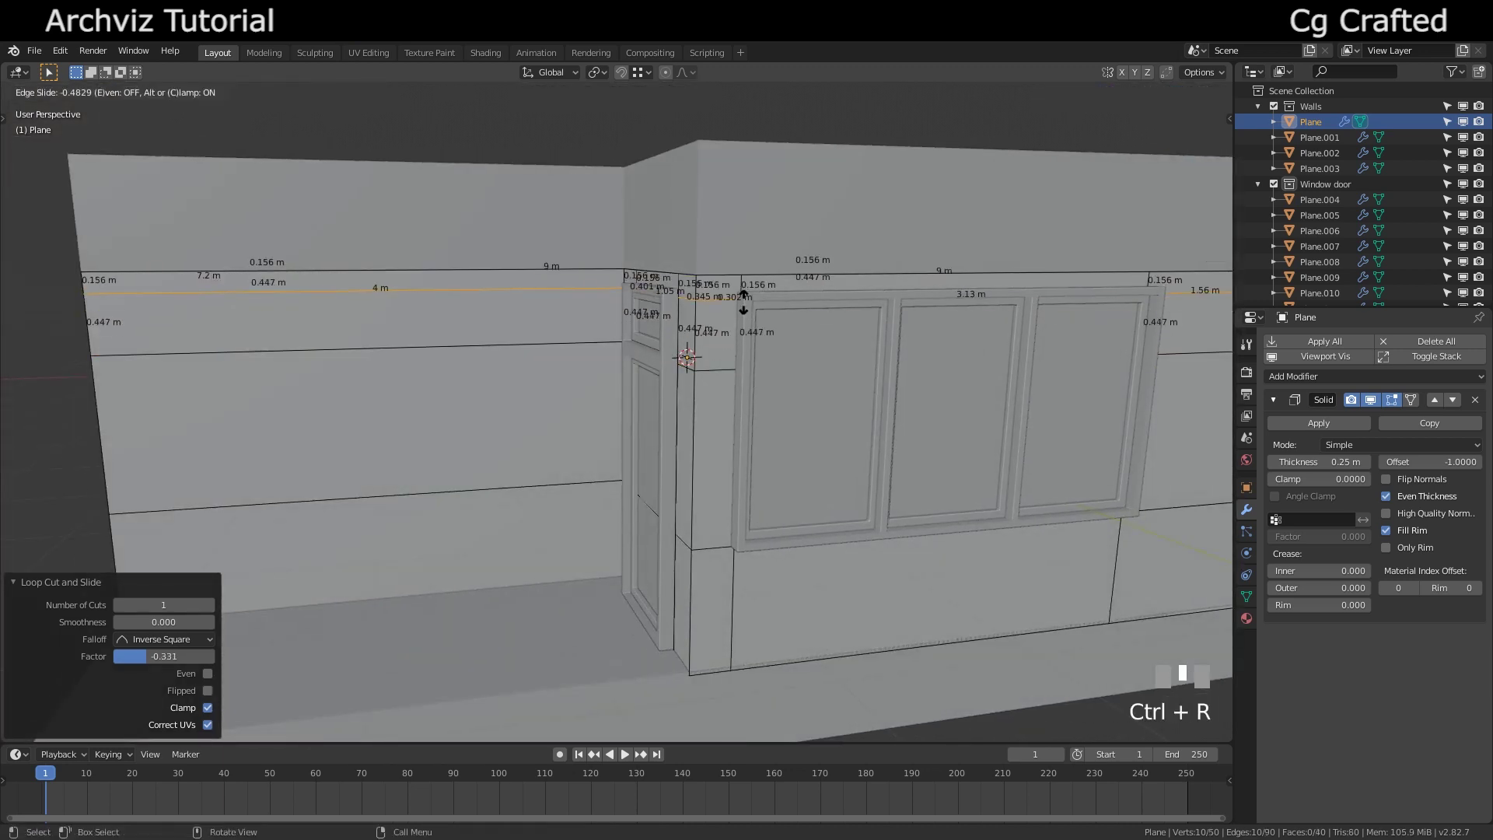
click(746, 298)
- Delete the wall faces behind the window and the door to open up both holes
click(868, 336)
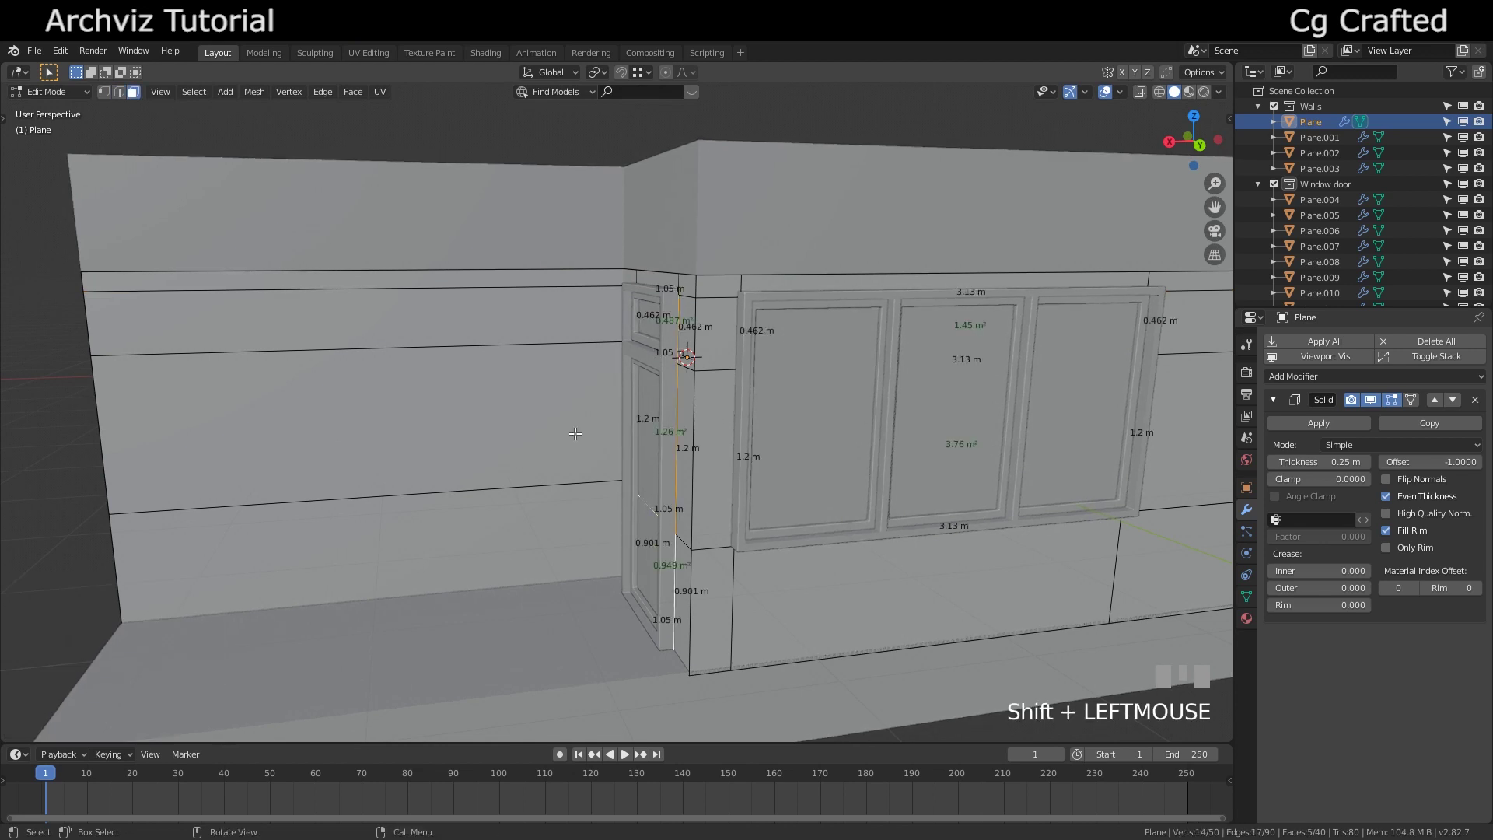
key(x)
click(563, 468)
key(Tab)
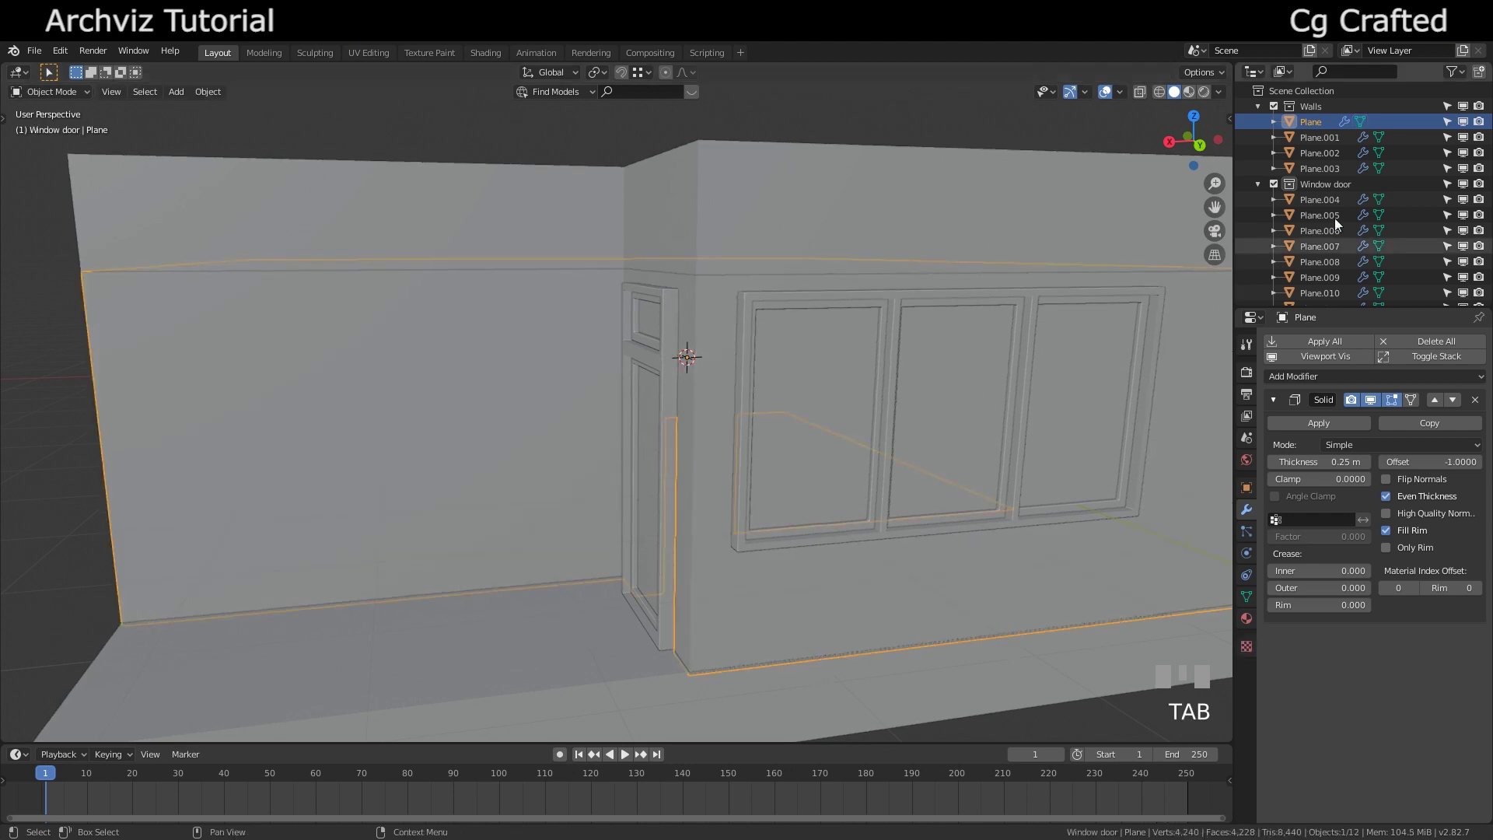
- Hide the Window door collection, examine the wall openings from inside, and show the collection again
click(1461, 185)
shift+middle_drag(972, 487, 766, 483)
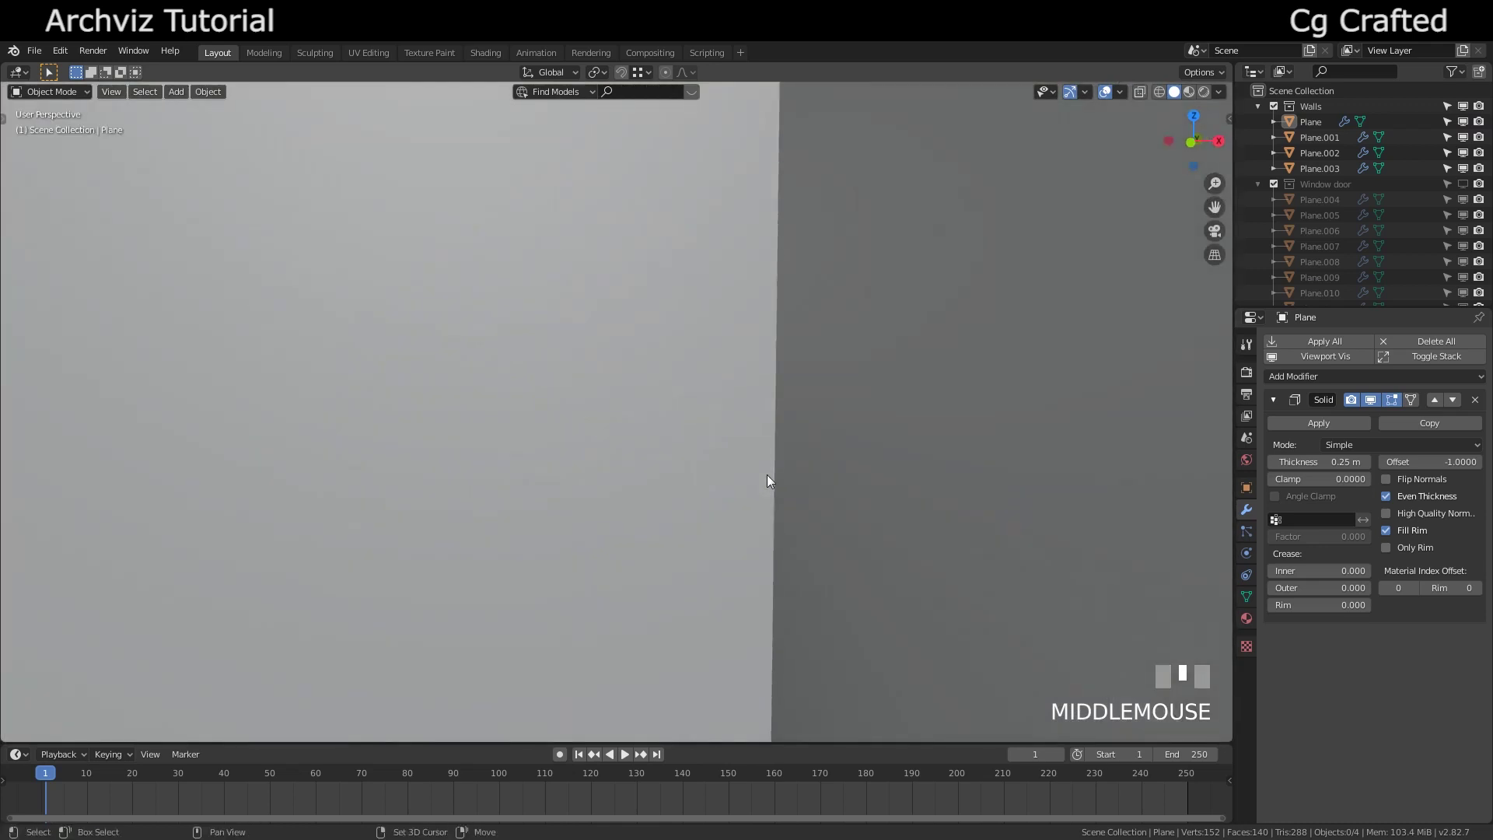
key(shift+f)
key(s)
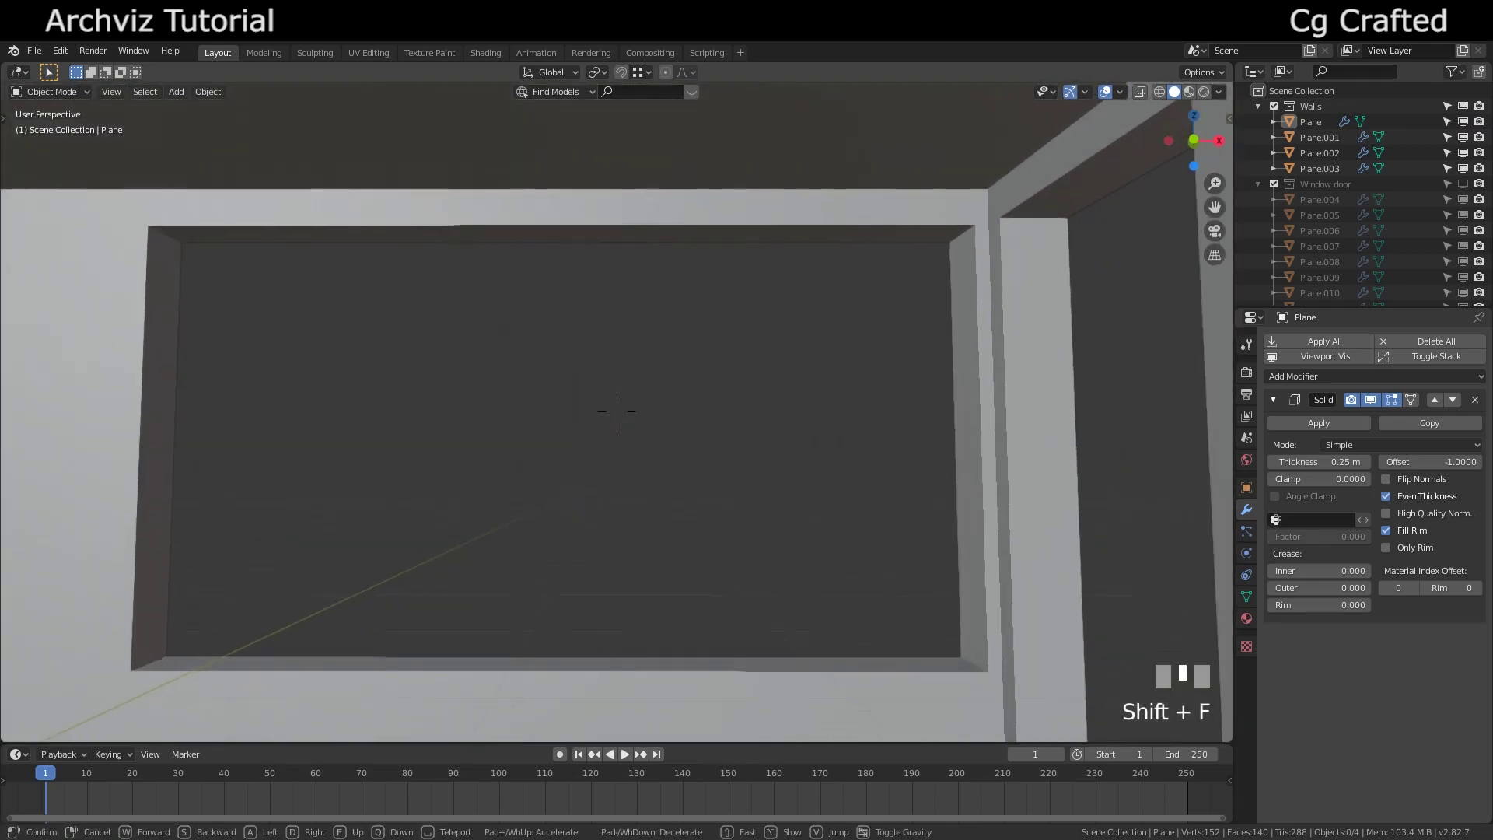
click(619, 418)
click(1462, 183)
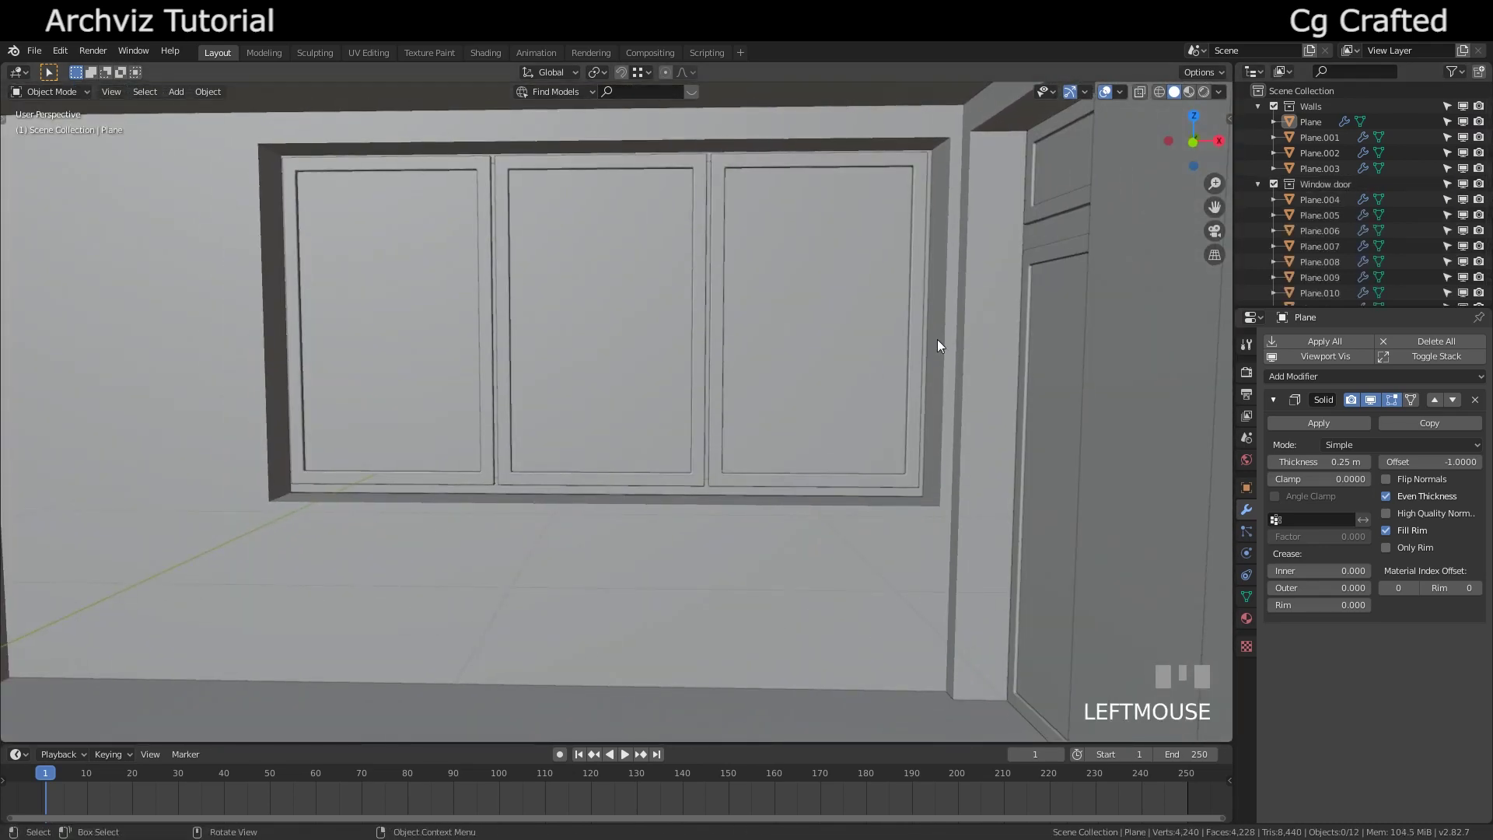
- Select the window objects Plane.004, Plane.005 and Plane.006 and move them about -0.103 m along Y into the opening
key(shift+f)
key(w)
click(617, 412)
click(639, 459)
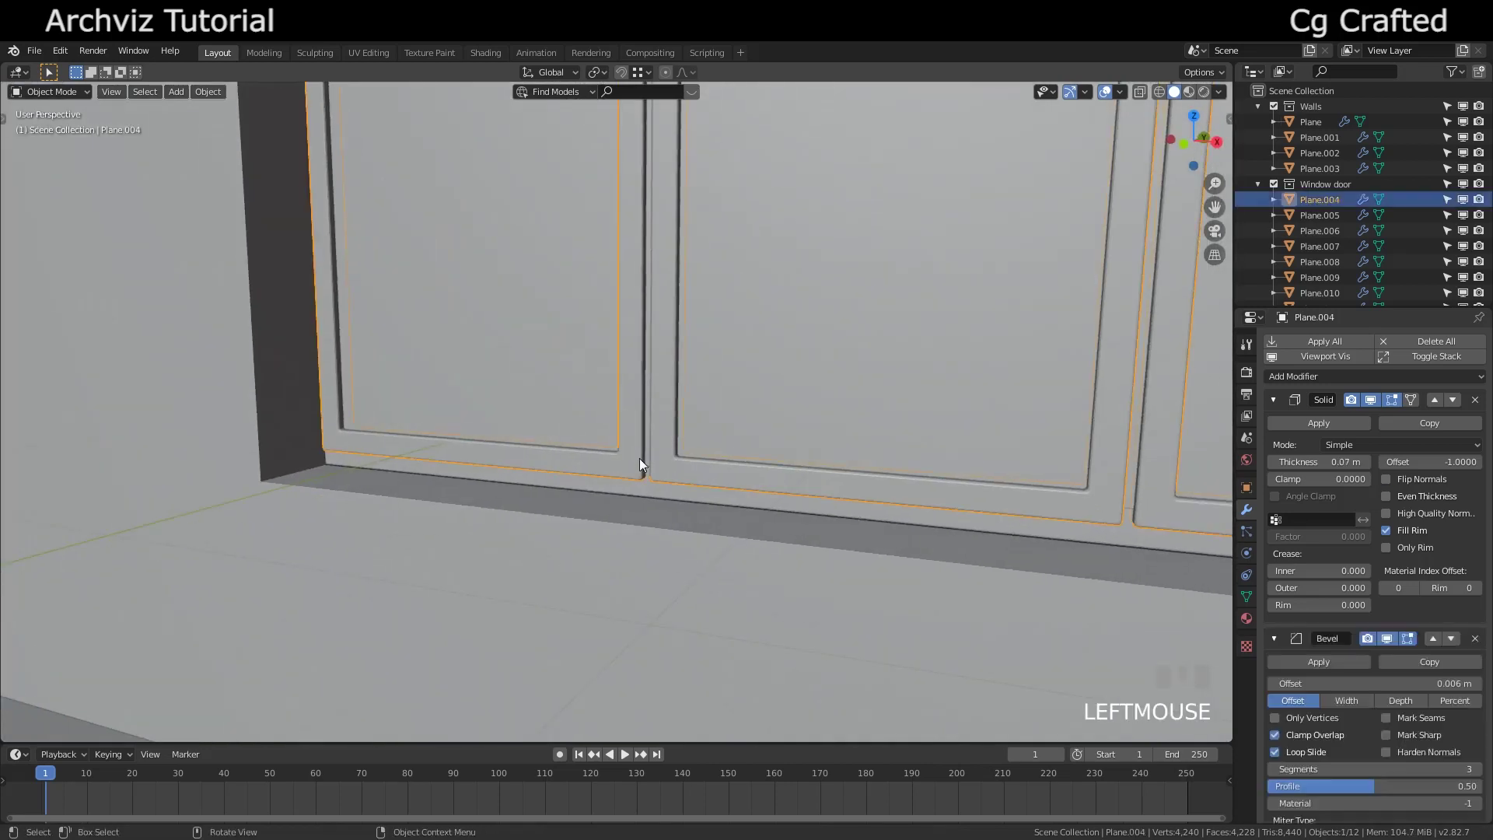
shift+drag(639, 459, 633, 371)
key(g)
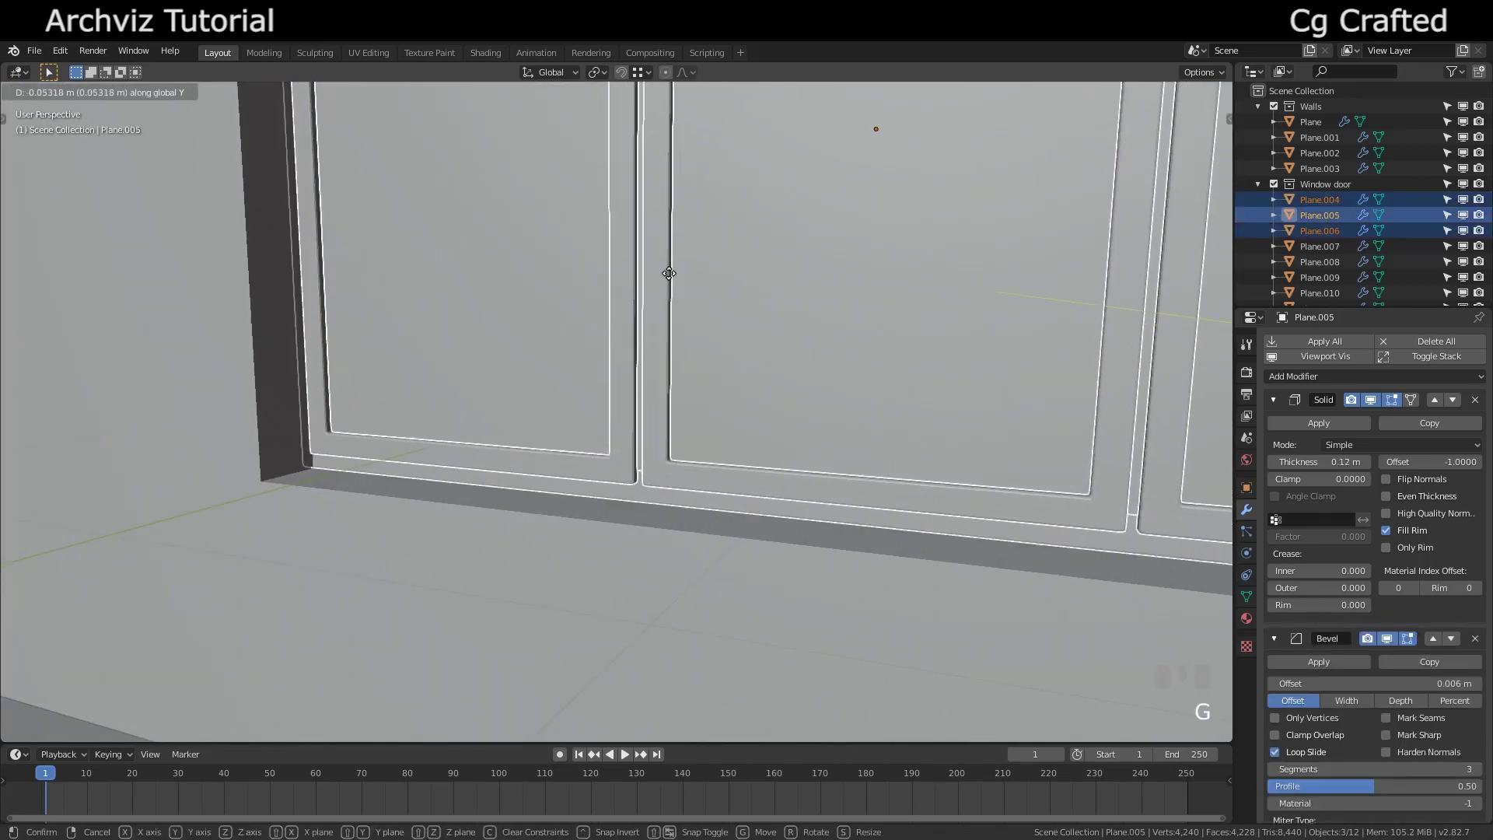
key(y)
click(711, 333)
- Move the three selected window objects about -0.136 m further along Y into the wall opening
key(shift+f)
key(w)
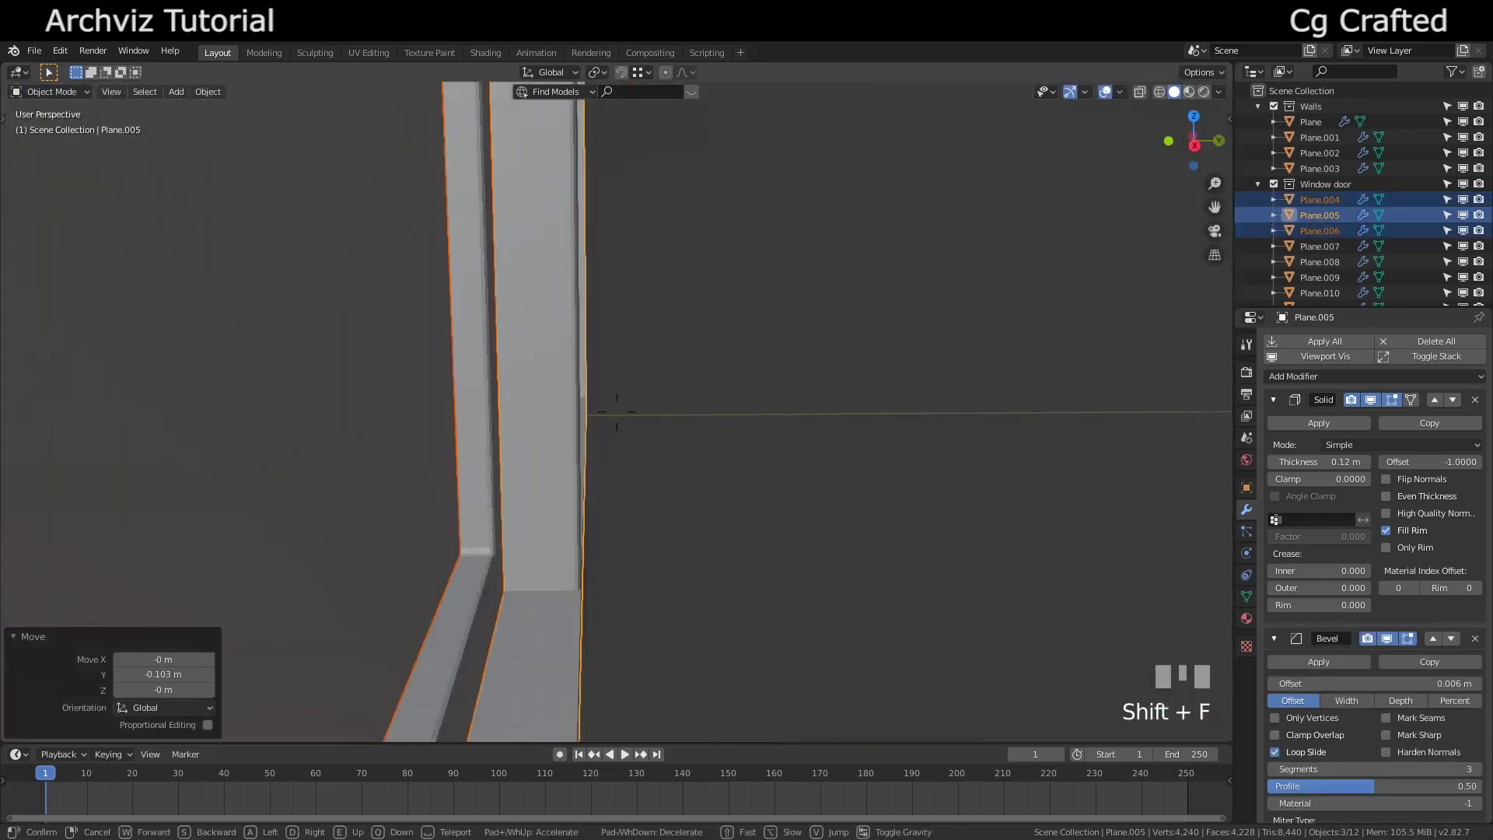
click(617, 412)
key(g)
key(y)
click(487, 435)
- Adjust the depth of the three window objects by about -0.0157 m along Y
key(shift+f)
key(w)
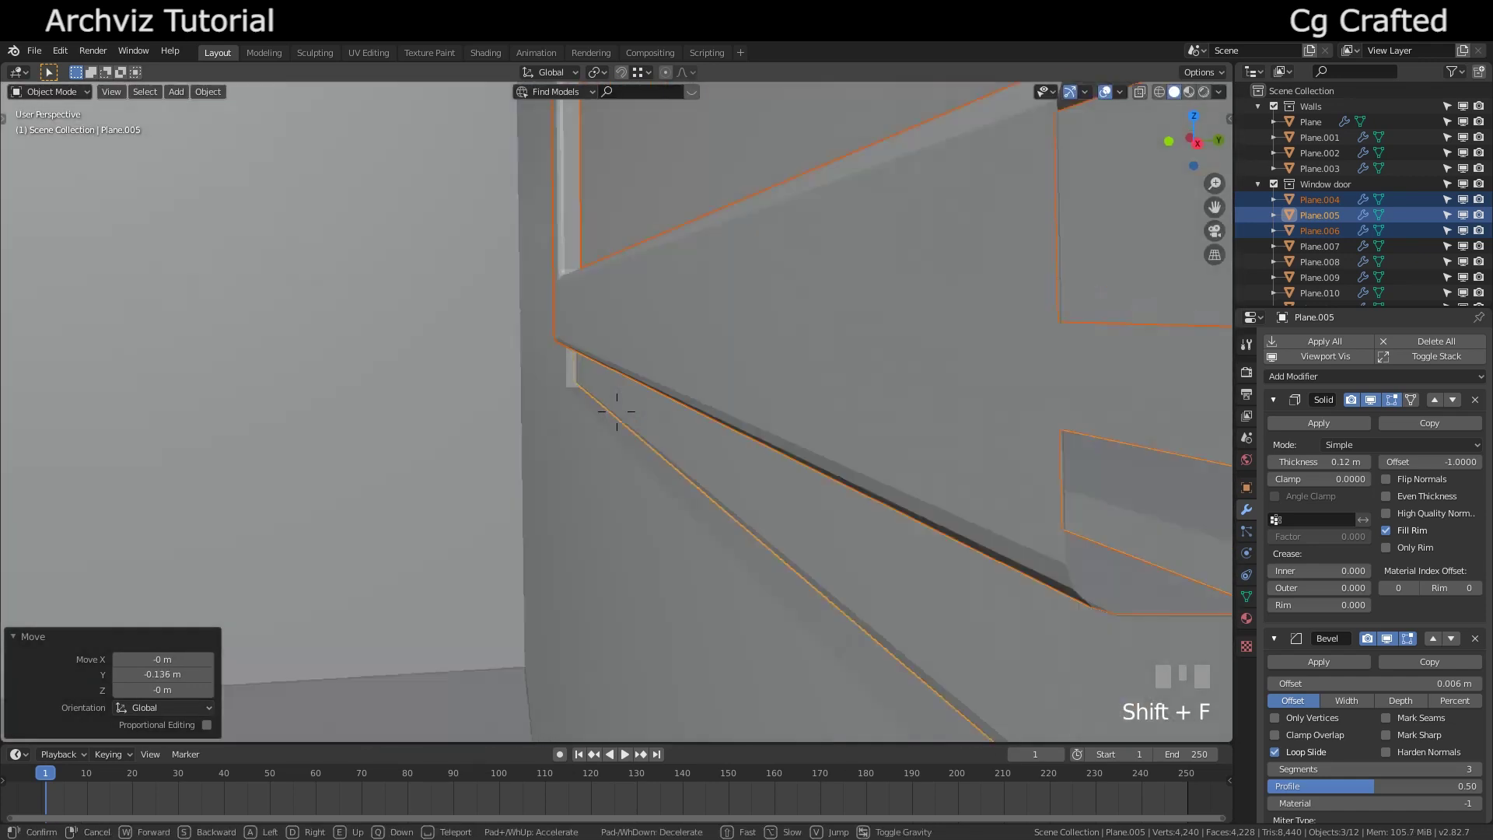
click(618, 412)
key(g)
key(y)
click(610, 413)
- Apply the Solidify modifier on the outer window frame, Plane.005
key(shift+f)
key(w)
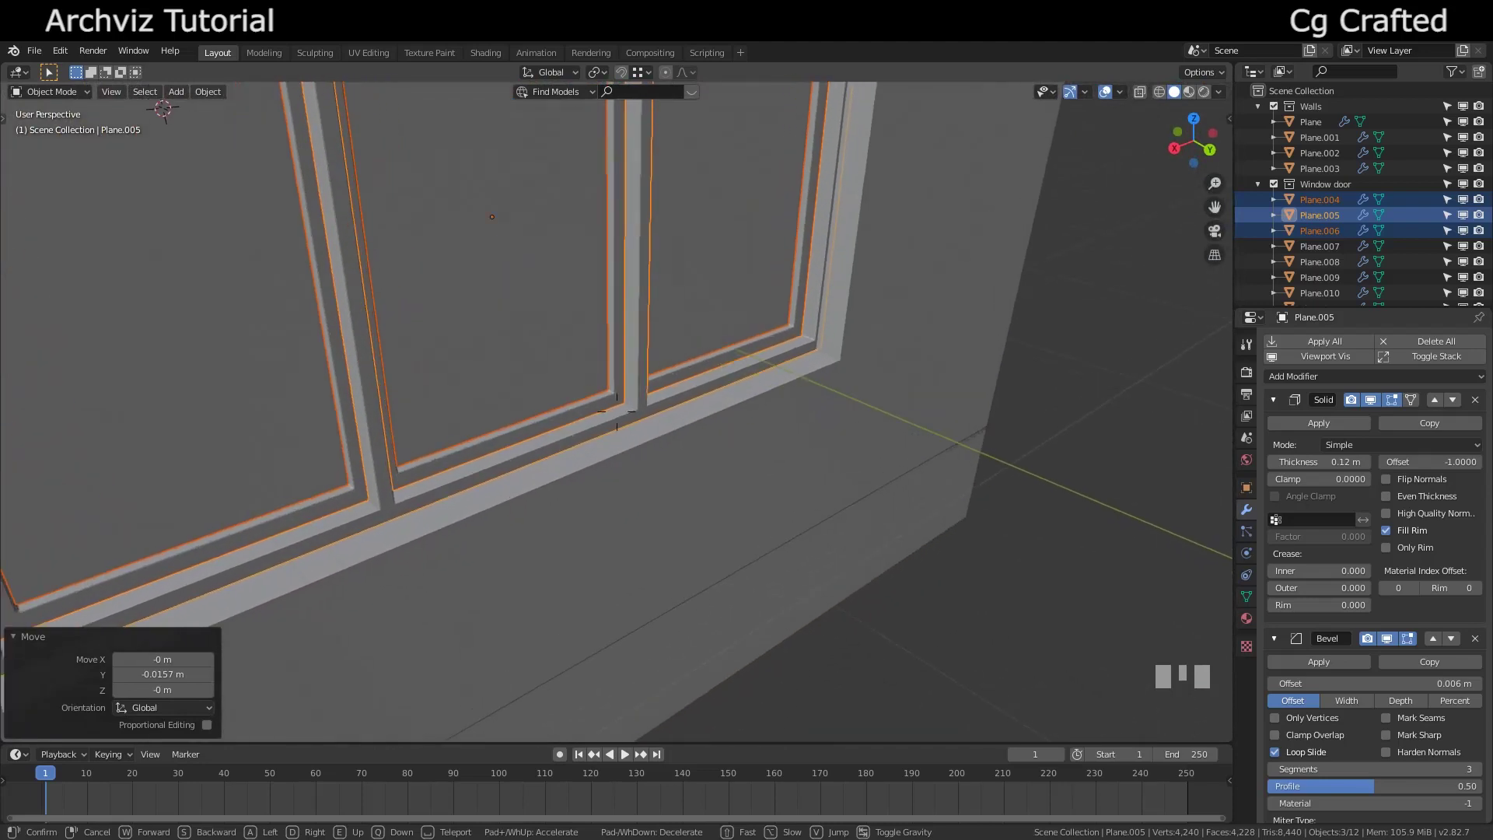
click(697, 419)
click(698, 421)
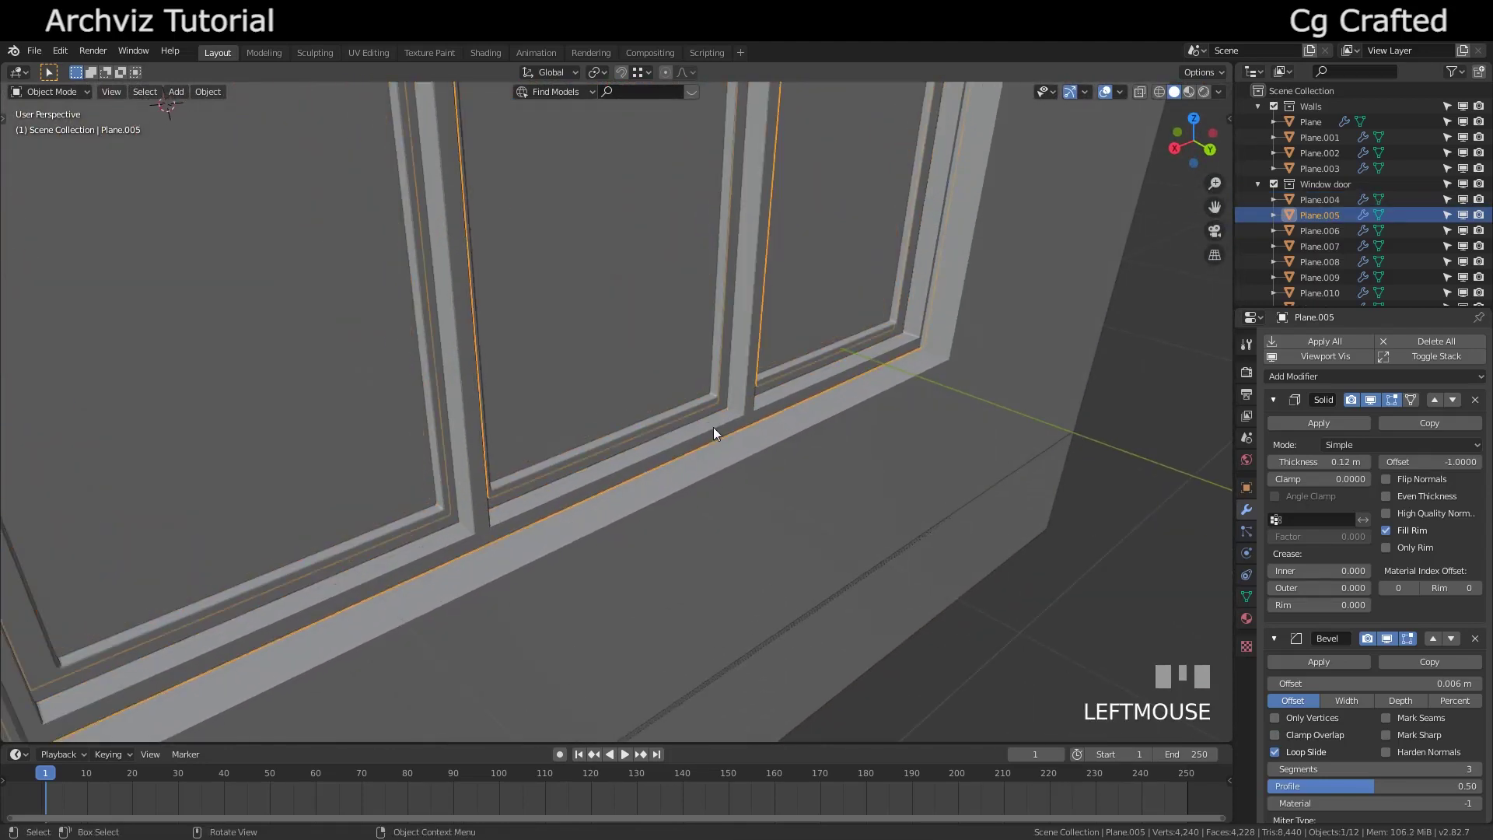
click(1325, 426)
- Move the outer faces of the frame's two vertical mullions about -0.076 m along Y
key(Tab)
click(472, 503)
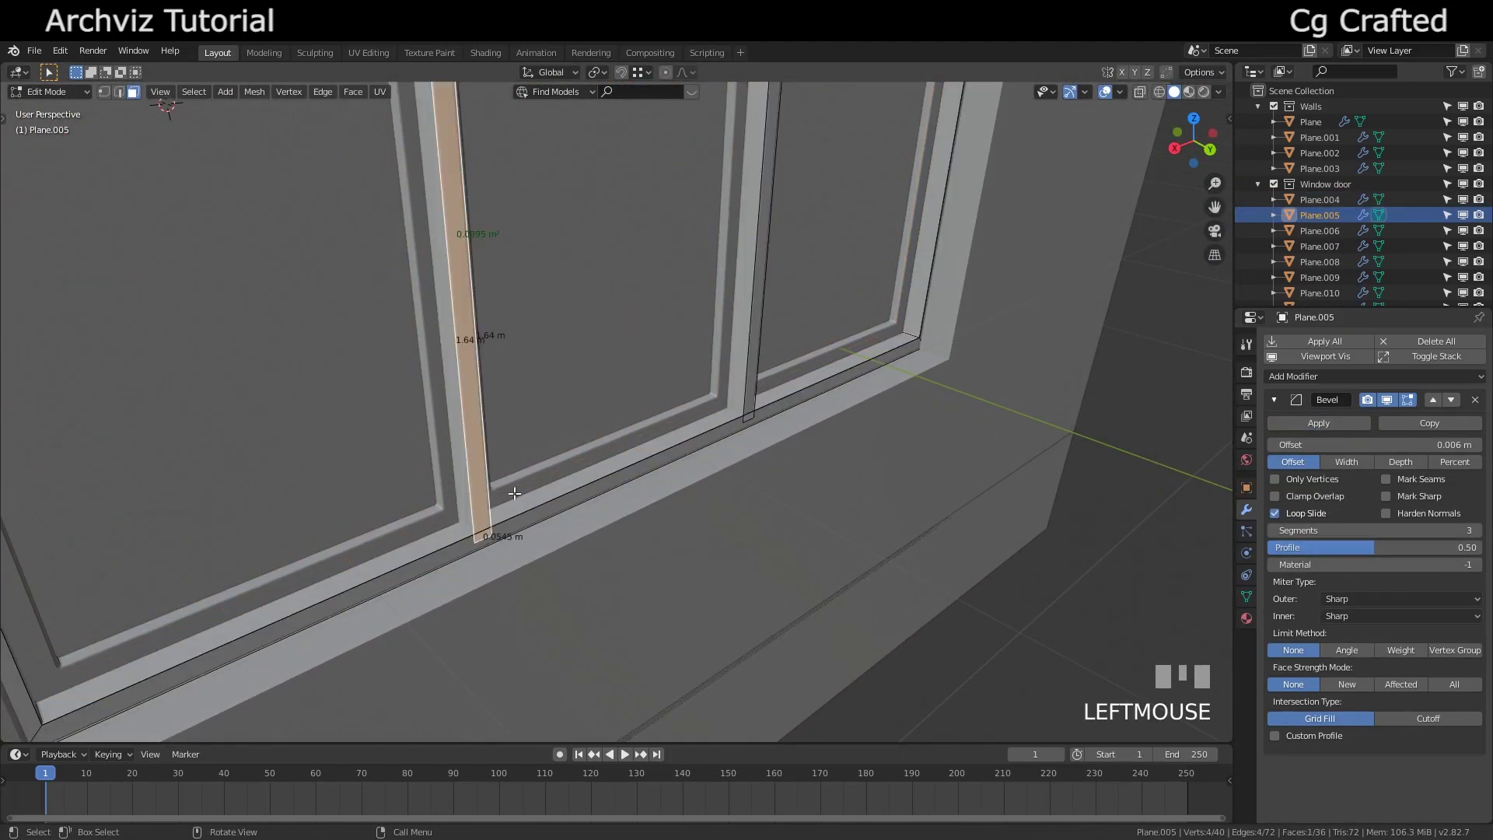
shift+click(748, 403)
key(g)
key(y)
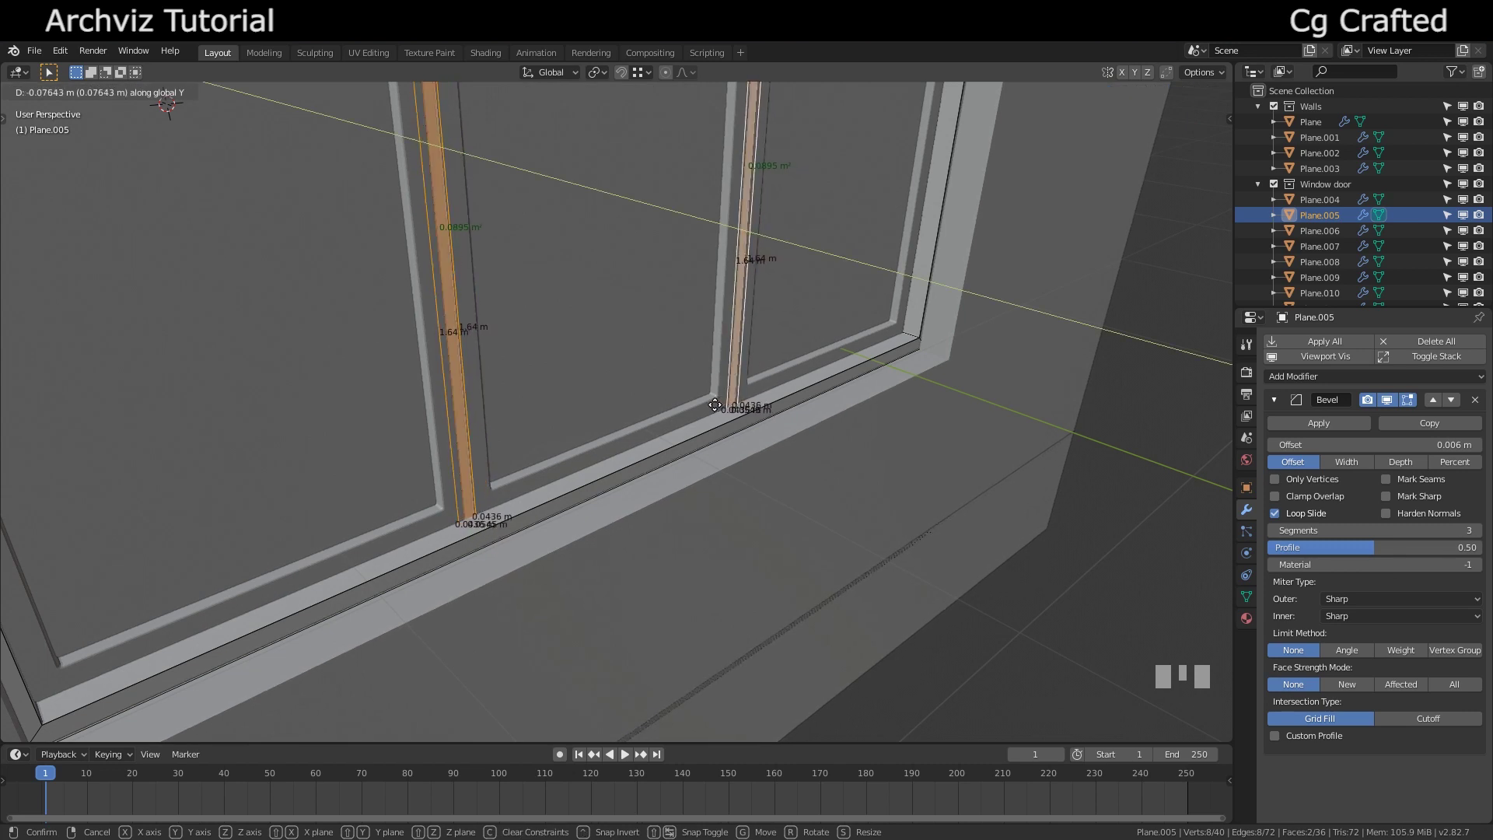
click(715, 405)
key(Tab)
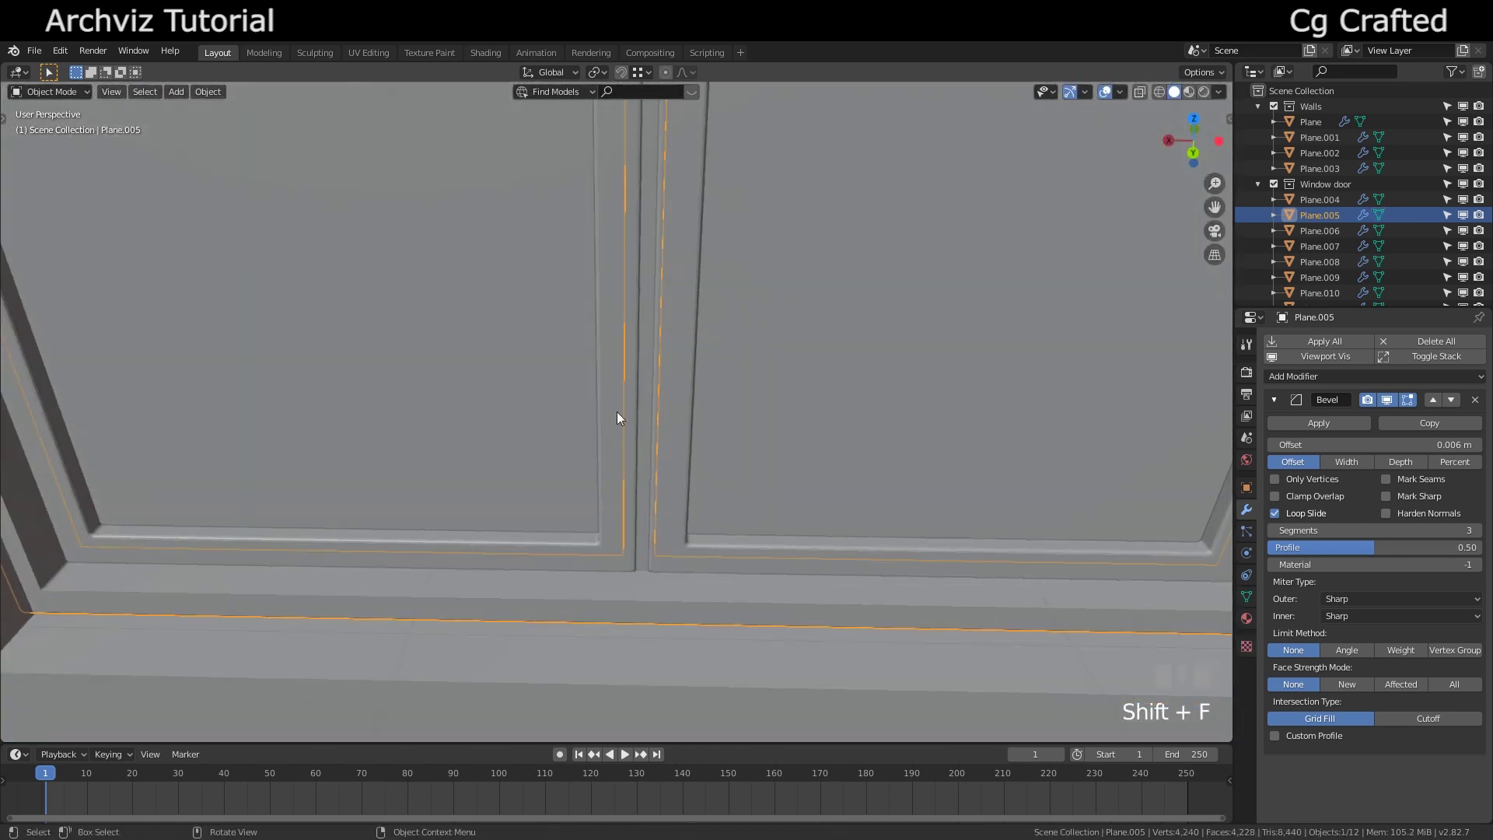
- Select the door objects Plane.007, Plane.008 and Plane.009 and move them about -0.146 m along X into the opening
key(alt+a)
key(s)
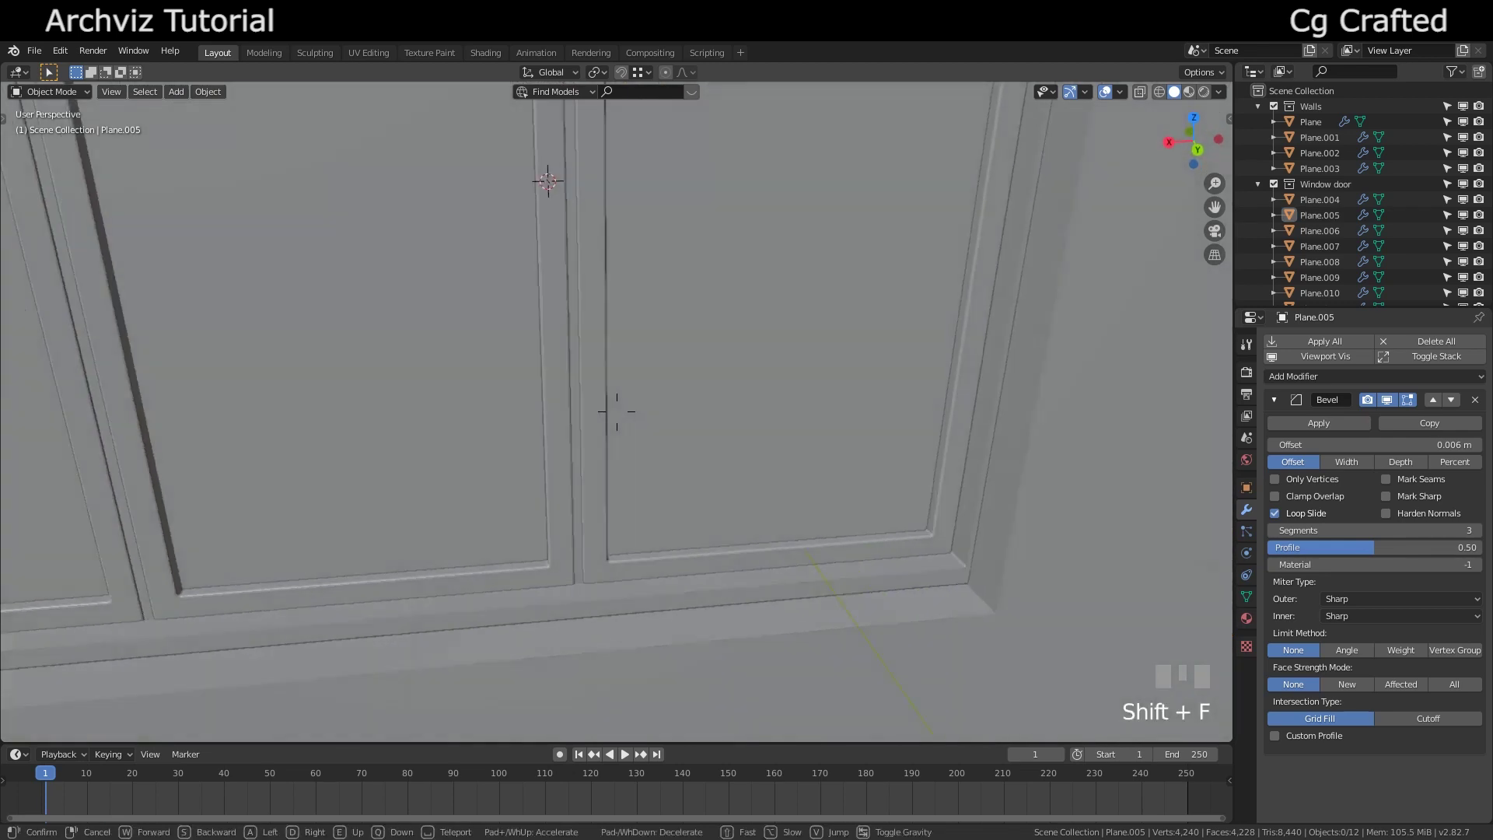
key(w)
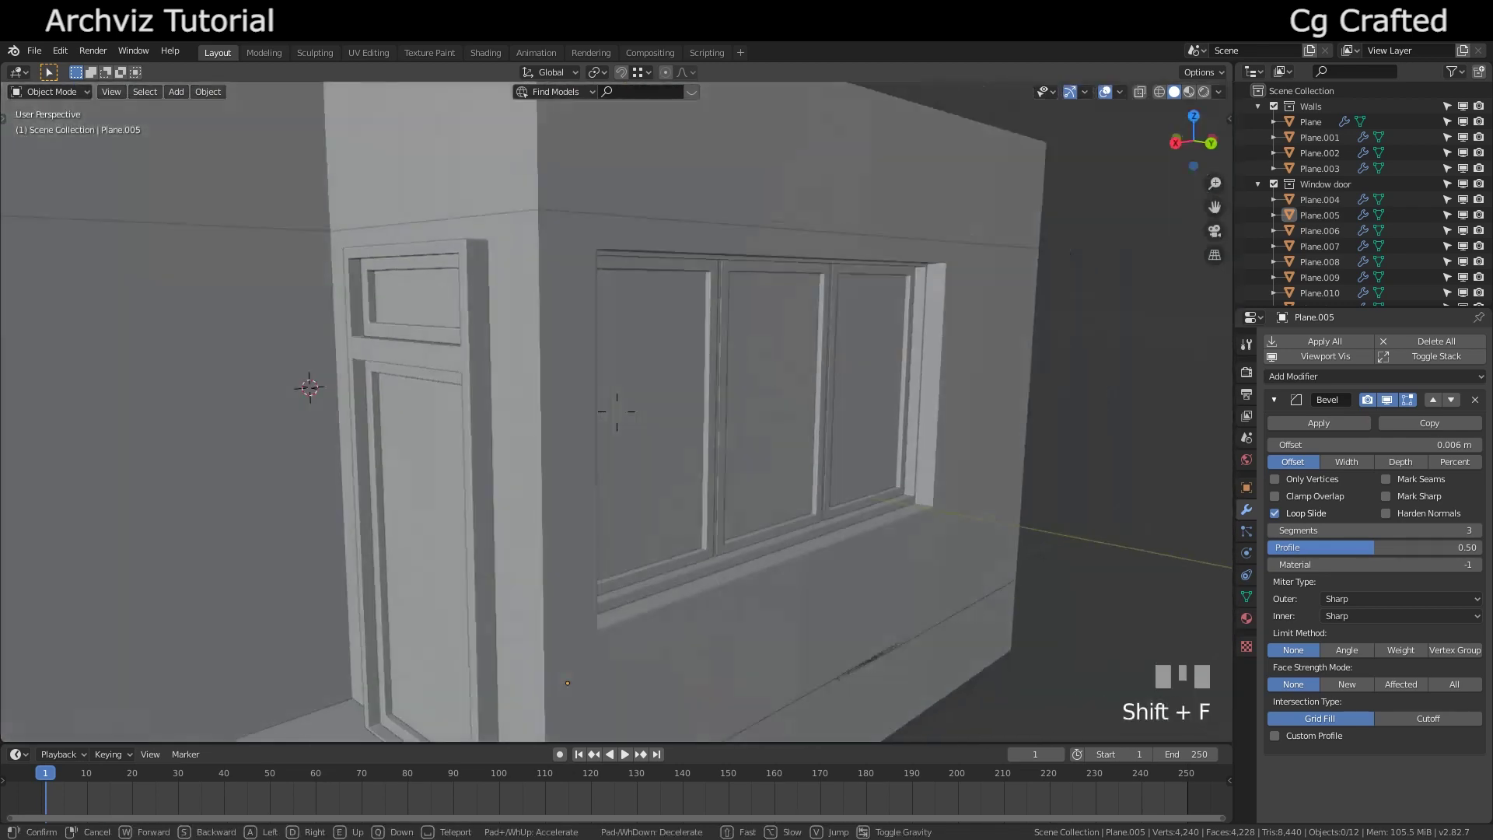
click(617, 412)
click(667, 302)
shift+click(589, 265)
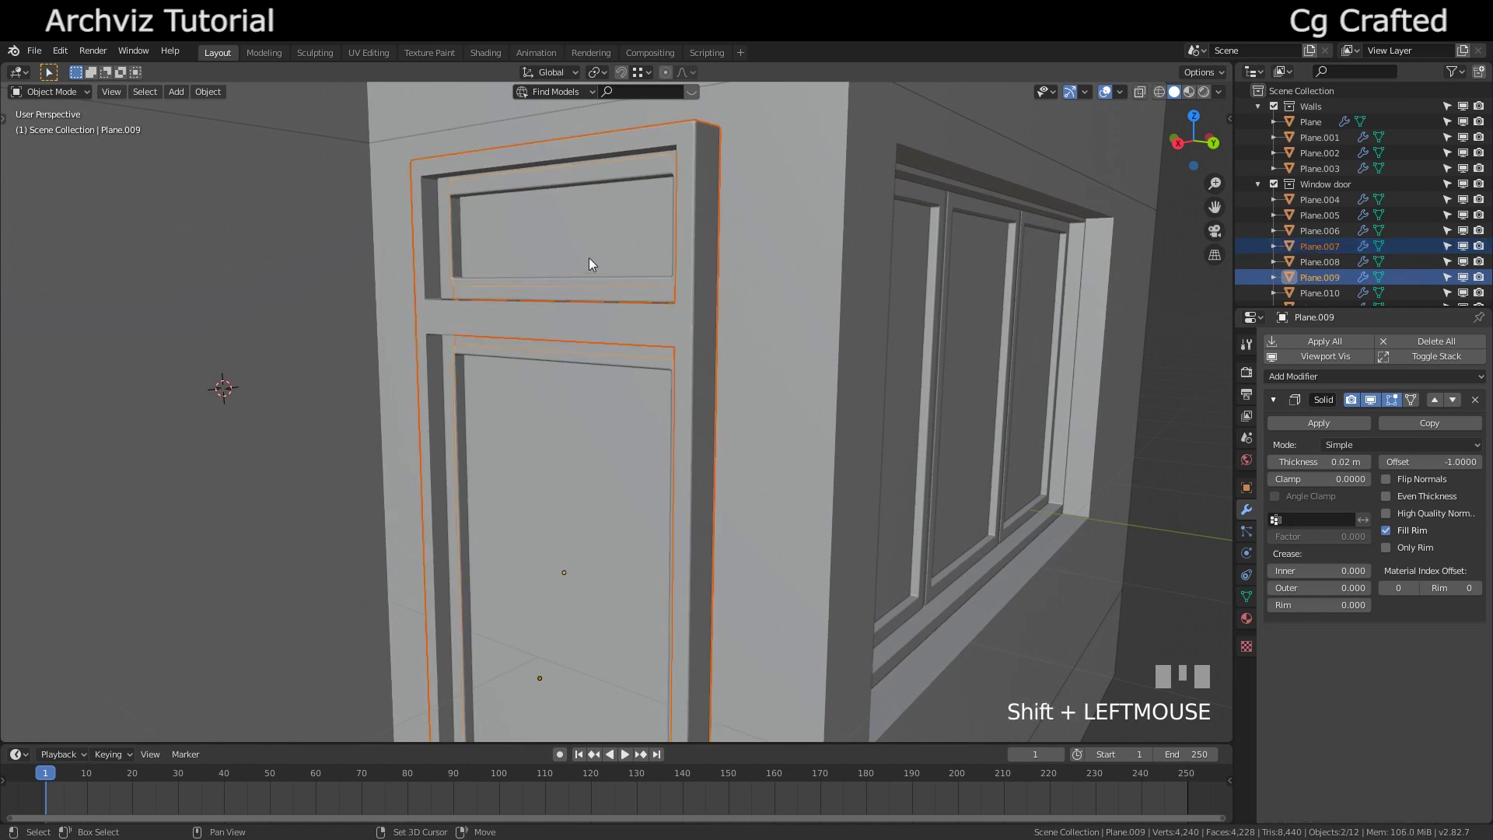
shift+click(455, 353)
key(g)
key(y)
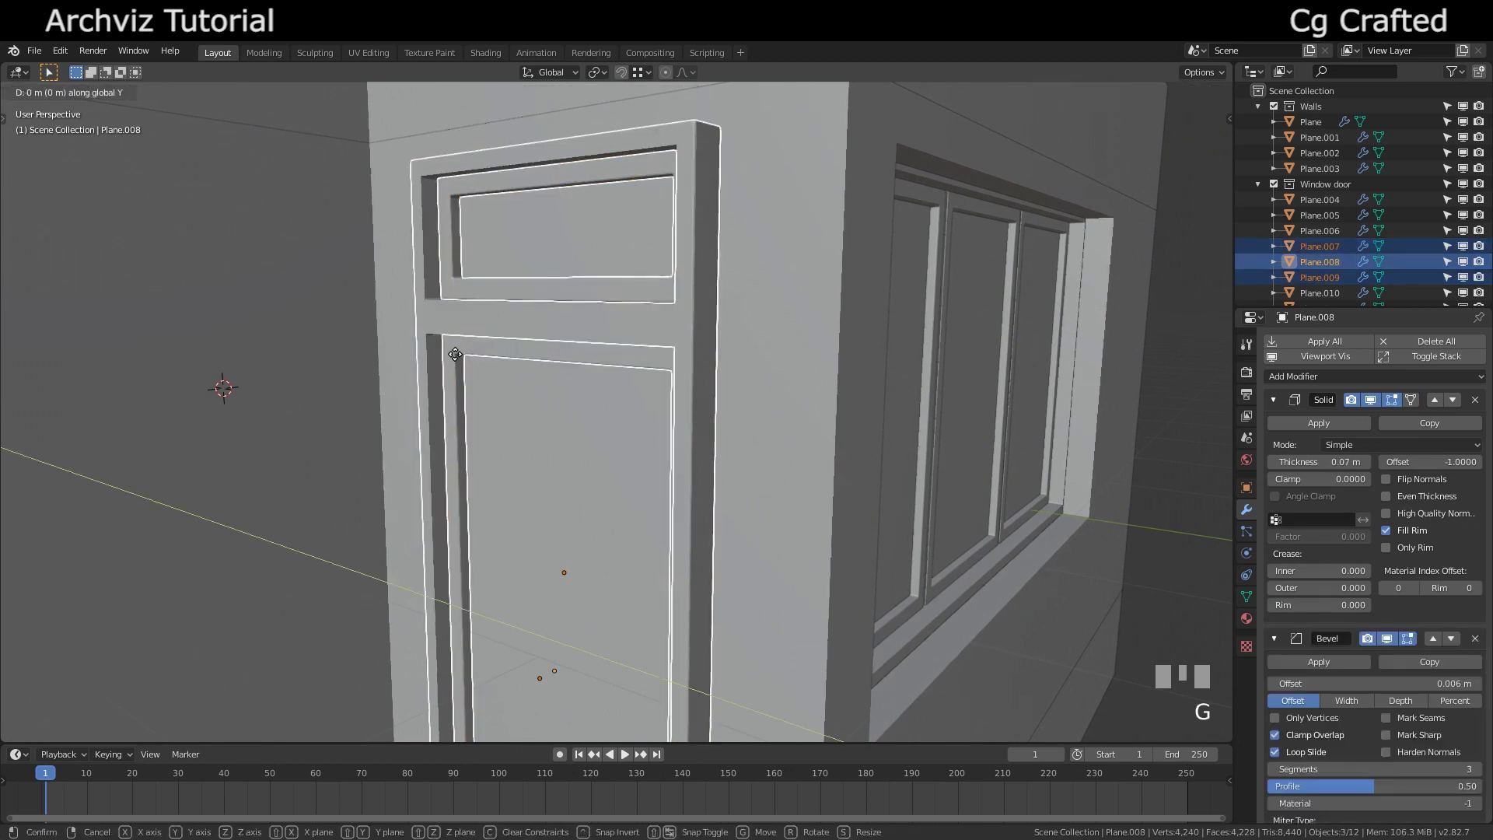
key(x)
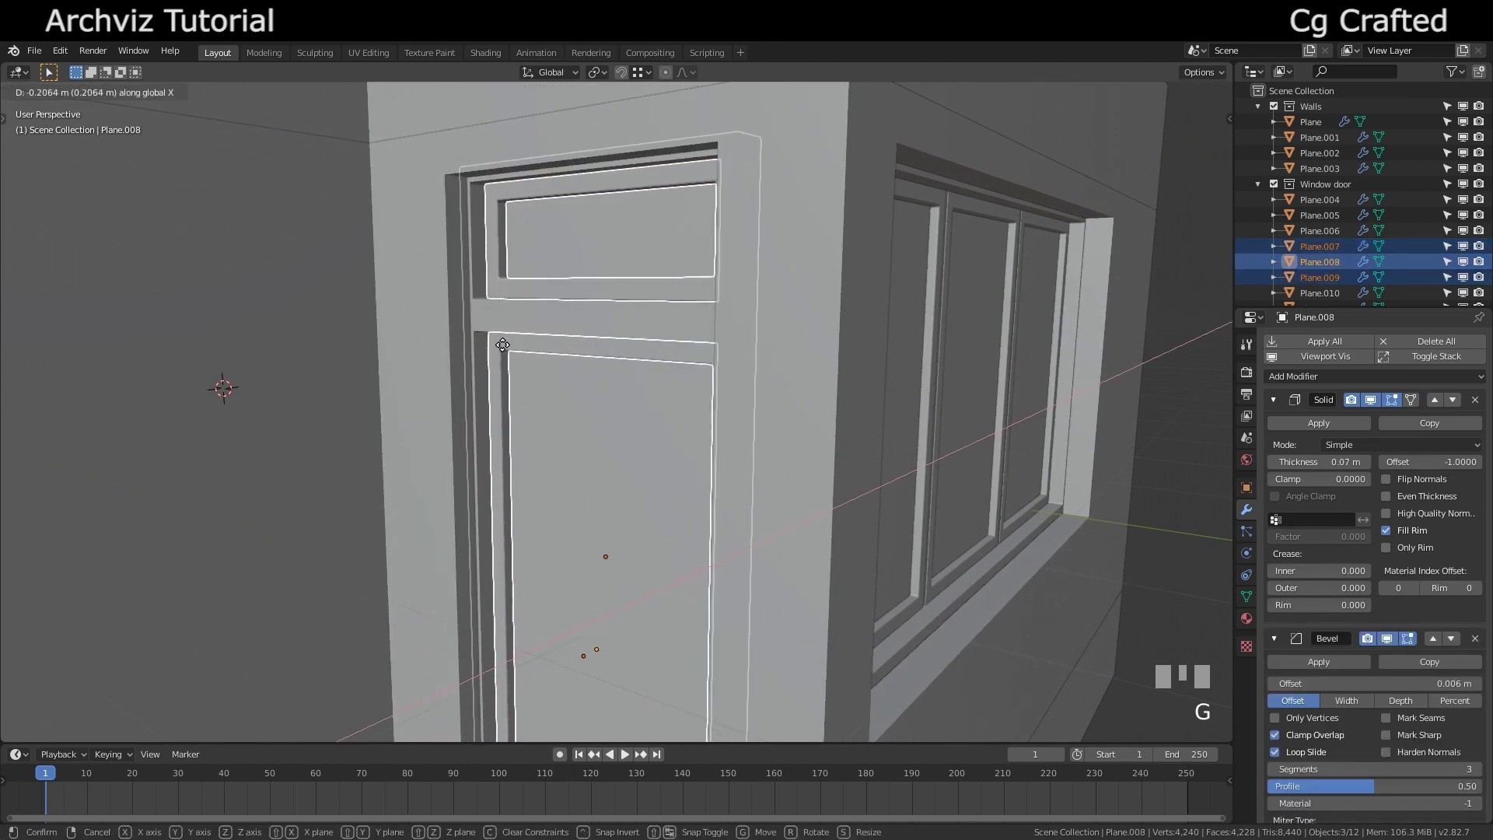
click(486, 354)
- Move the wall's vertical edges on the door opening's far side outward to the edge of the door frame
key(shift+f)
key(g)
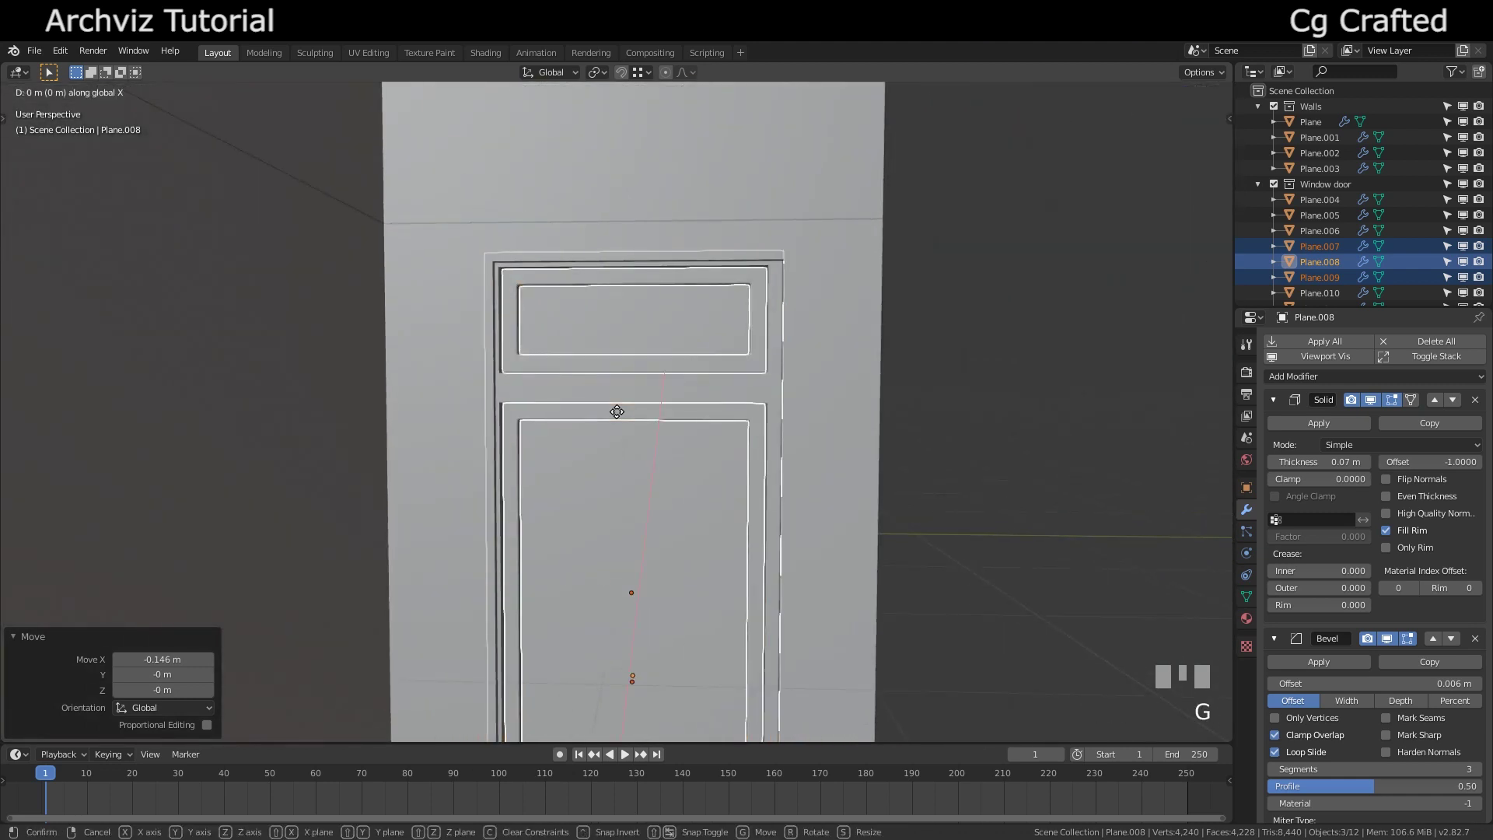
click(478, 300)
key(Tab)
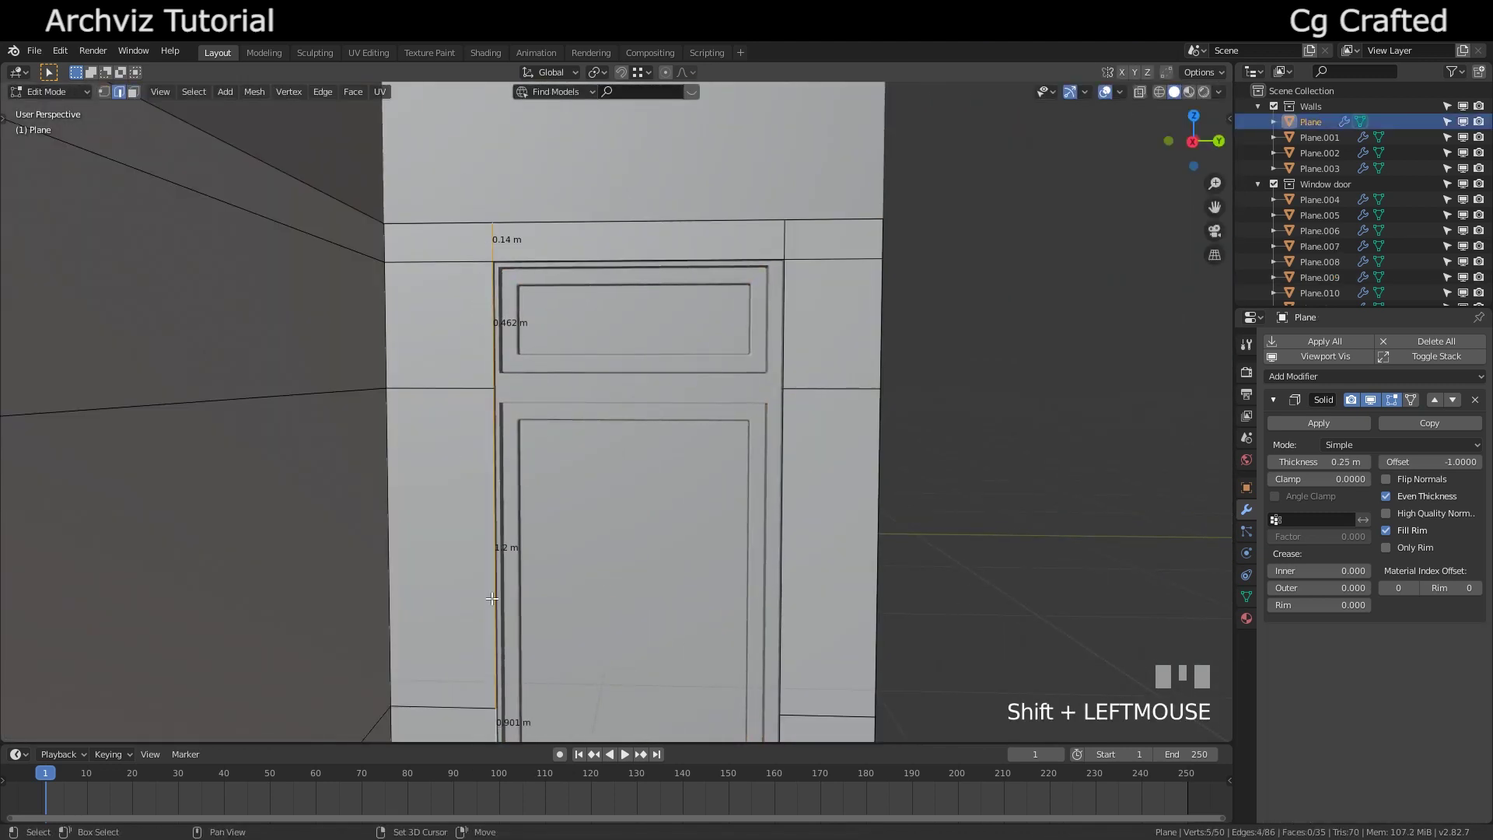
key(g)
click(483, 598)
- Select the wall's horizontal edge loop above the door and window openings and raise it about 0.027 m along Z
alt+click(842, 257)
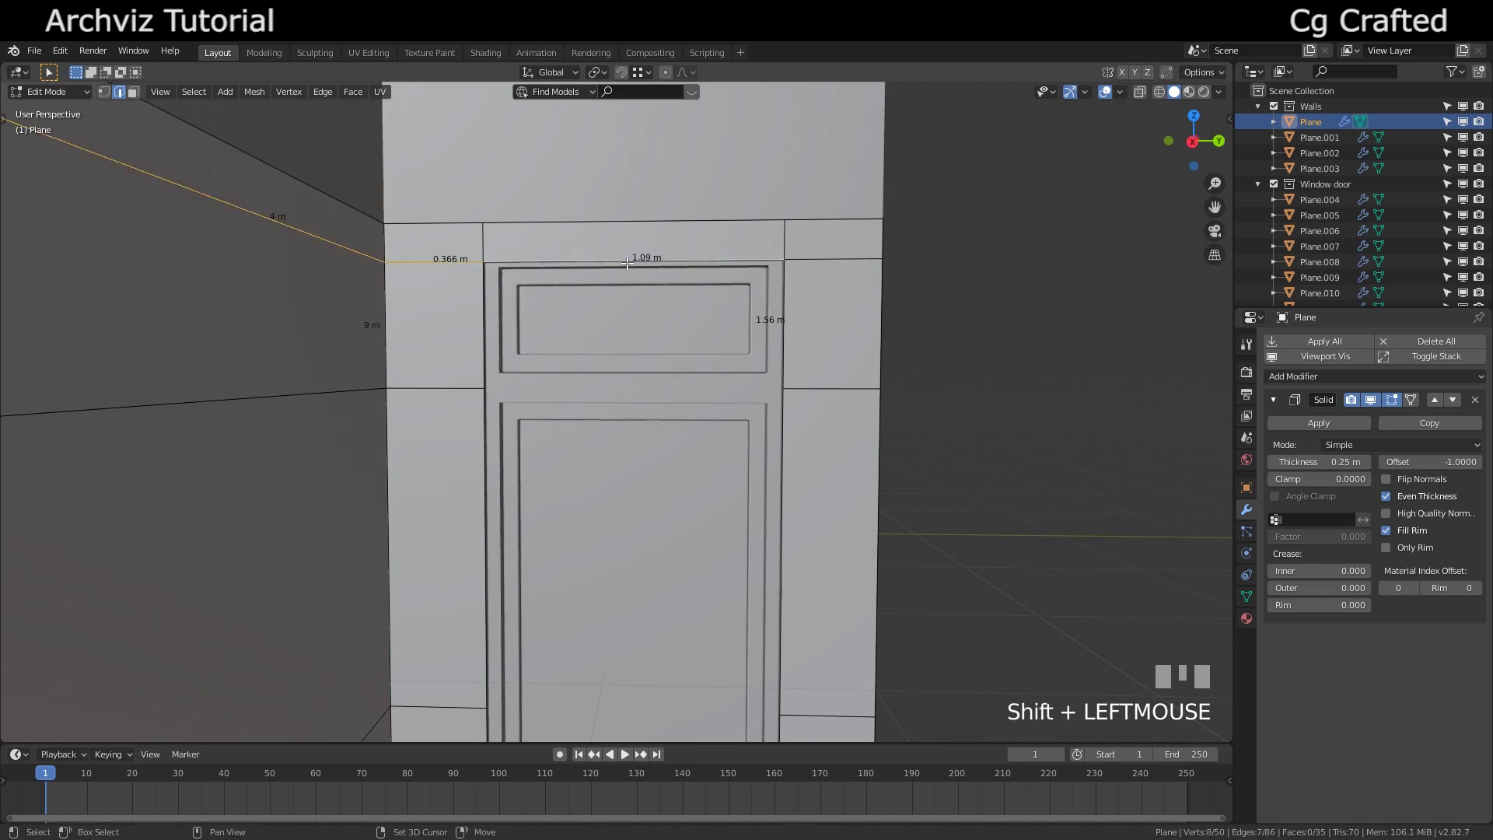
key(shift+f)
click(384, 325)
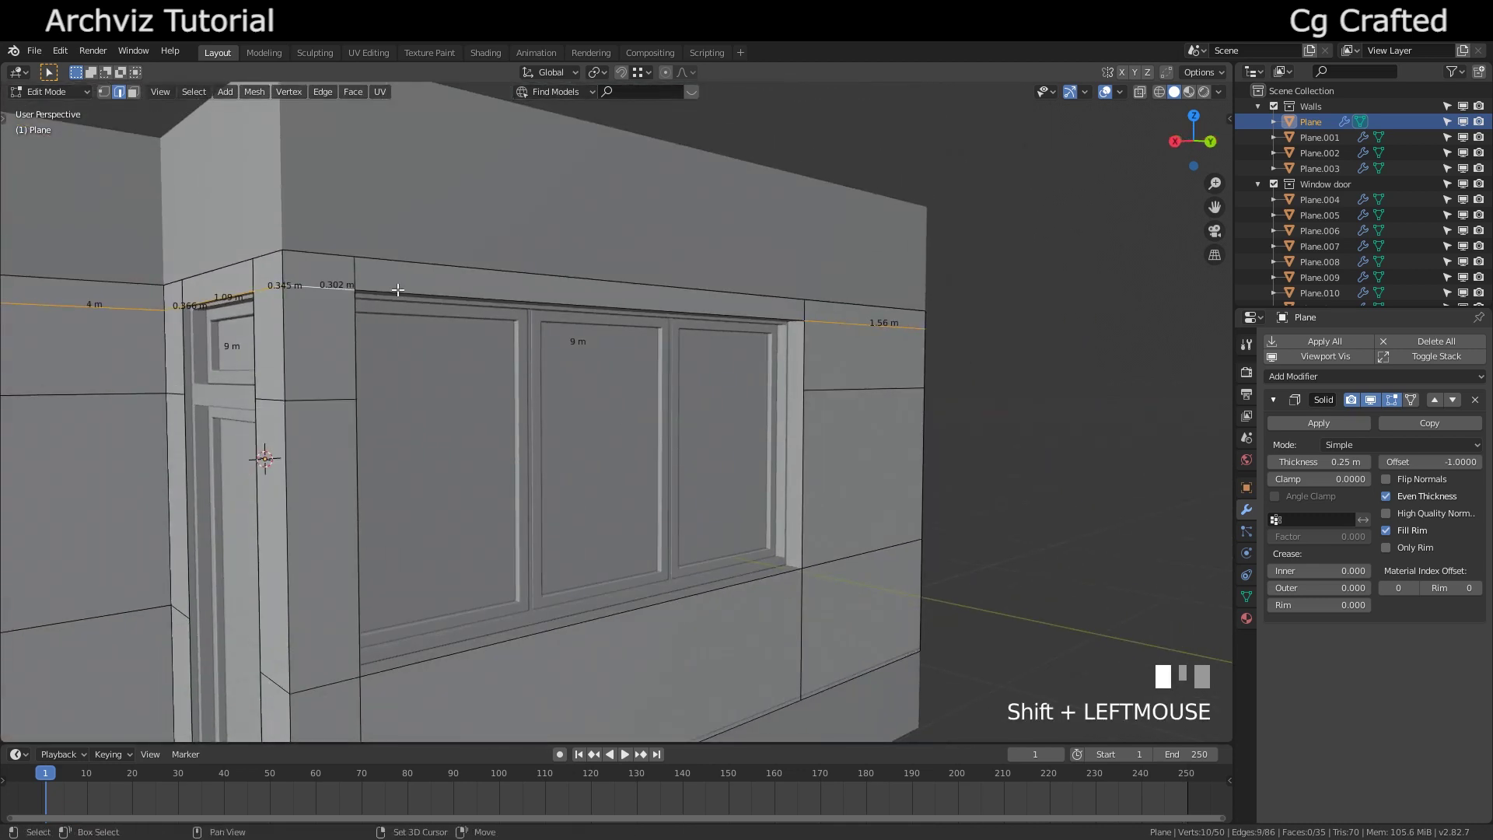
key(g)
key(z)
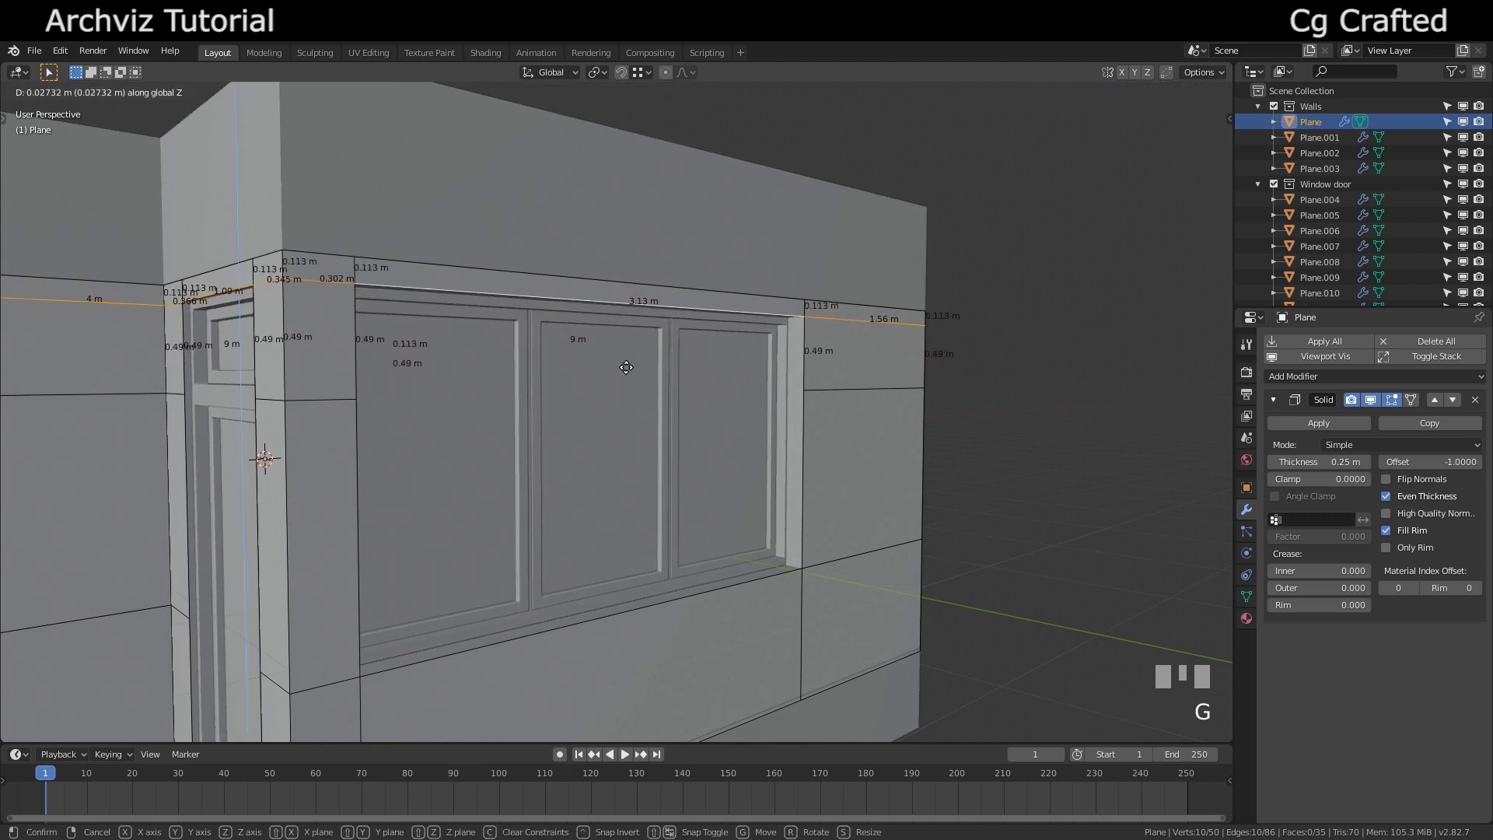
click(626, 367)
- Select the wall's vertical edges on the window opening's side away from the door and move them about -0.0265 m along X
click(802, 311)
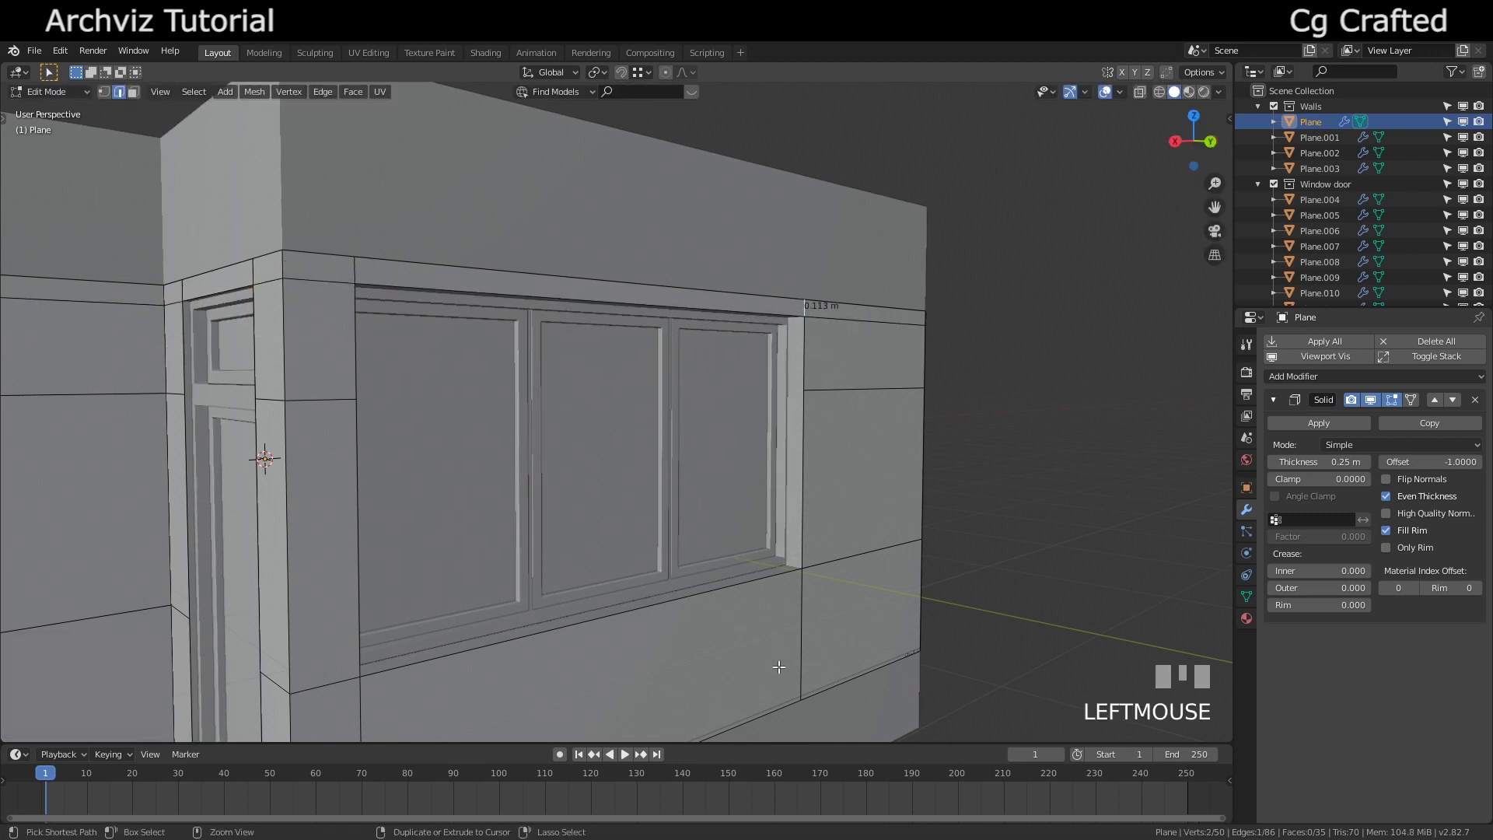
ctrl+click(778, 667)
key(g)
key(x)
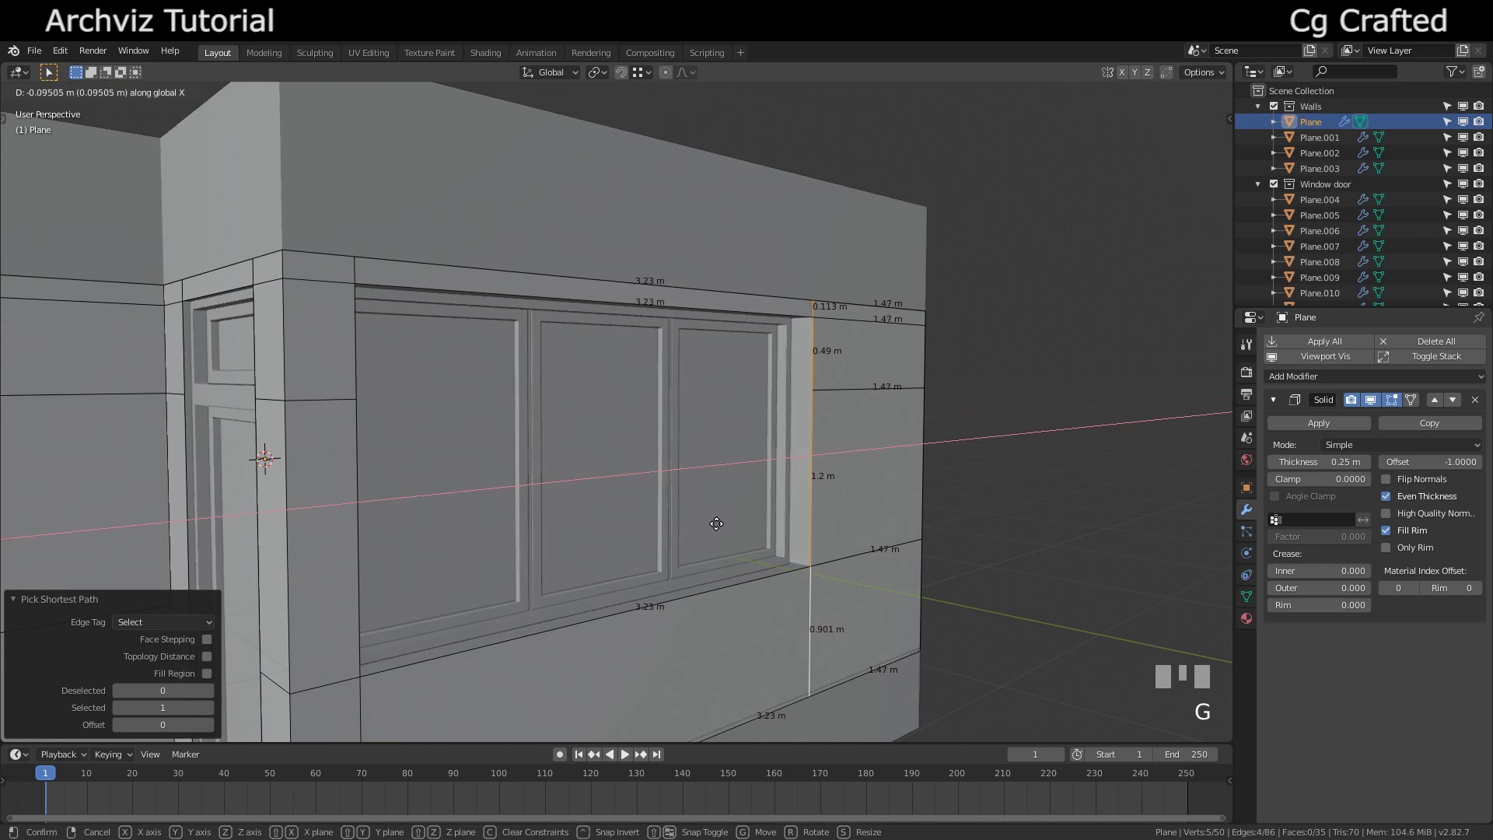
click(712, 523)
- Select the wall's horizontal edge loop under the window and raise it about 0.017 m along Z to the frame's lower edge
key(shift+f)
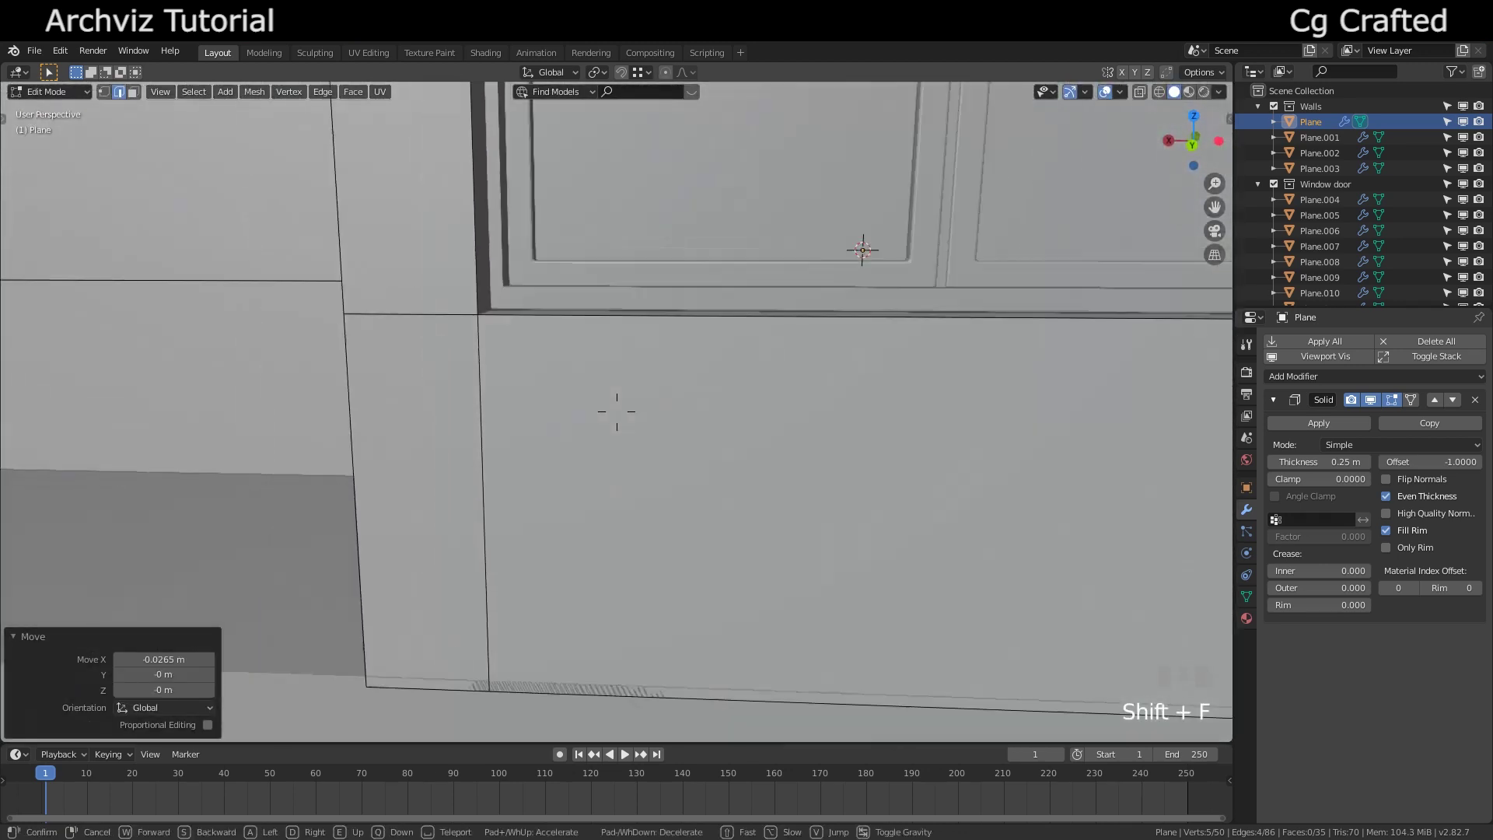
click(617, 411)
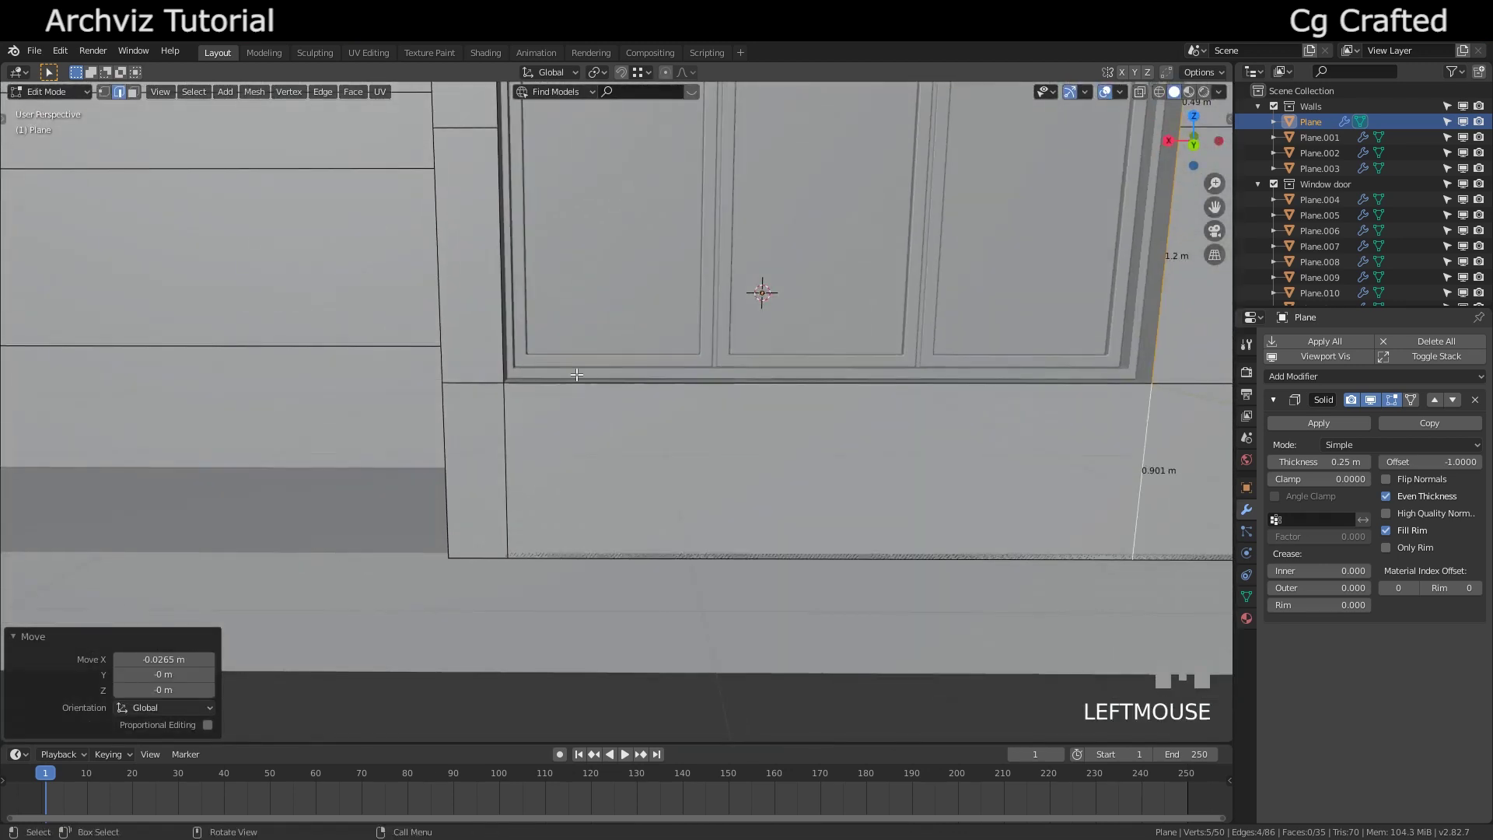
alt+click(479, 380)
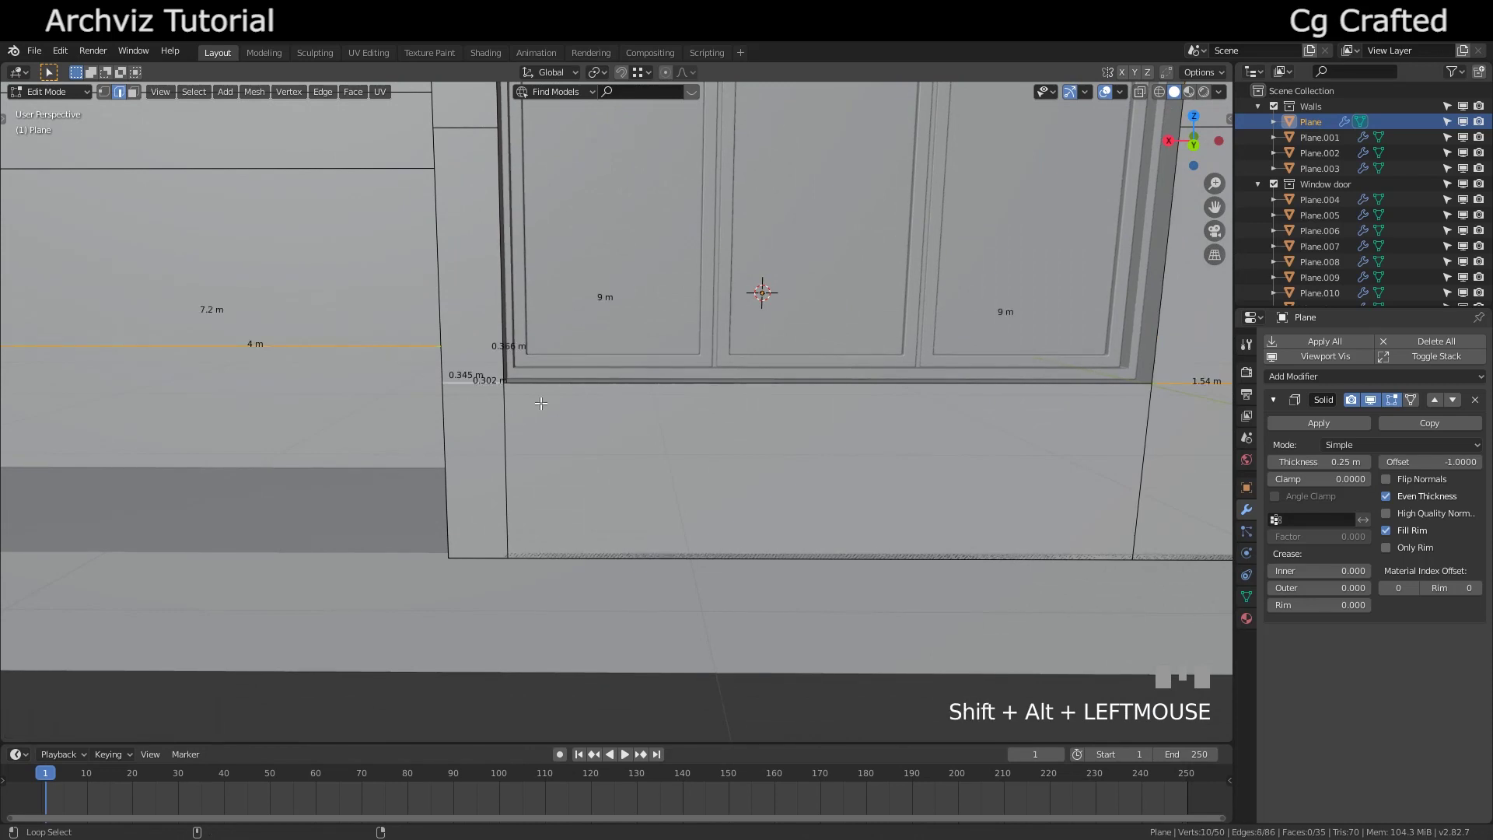
scroll(544, 373, down, 3)
scroll(544, 373, up, 6)
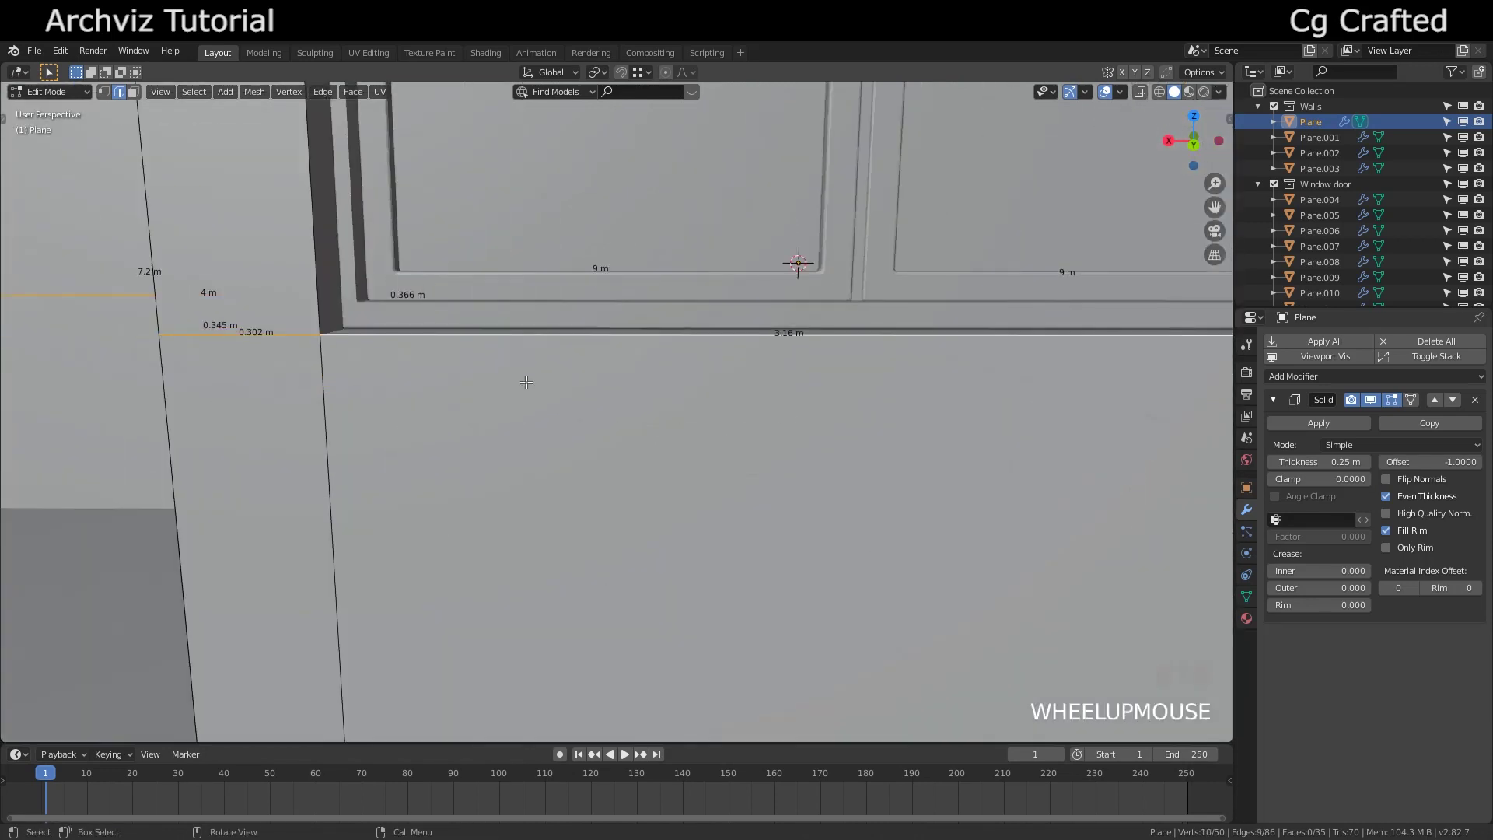
key(g)
key(z)
click(536, 378)
key(Tab)
- Select the wall's vertical edges on both sides of the window opening and shift them together along X, away from the door corner
key(shift+f)
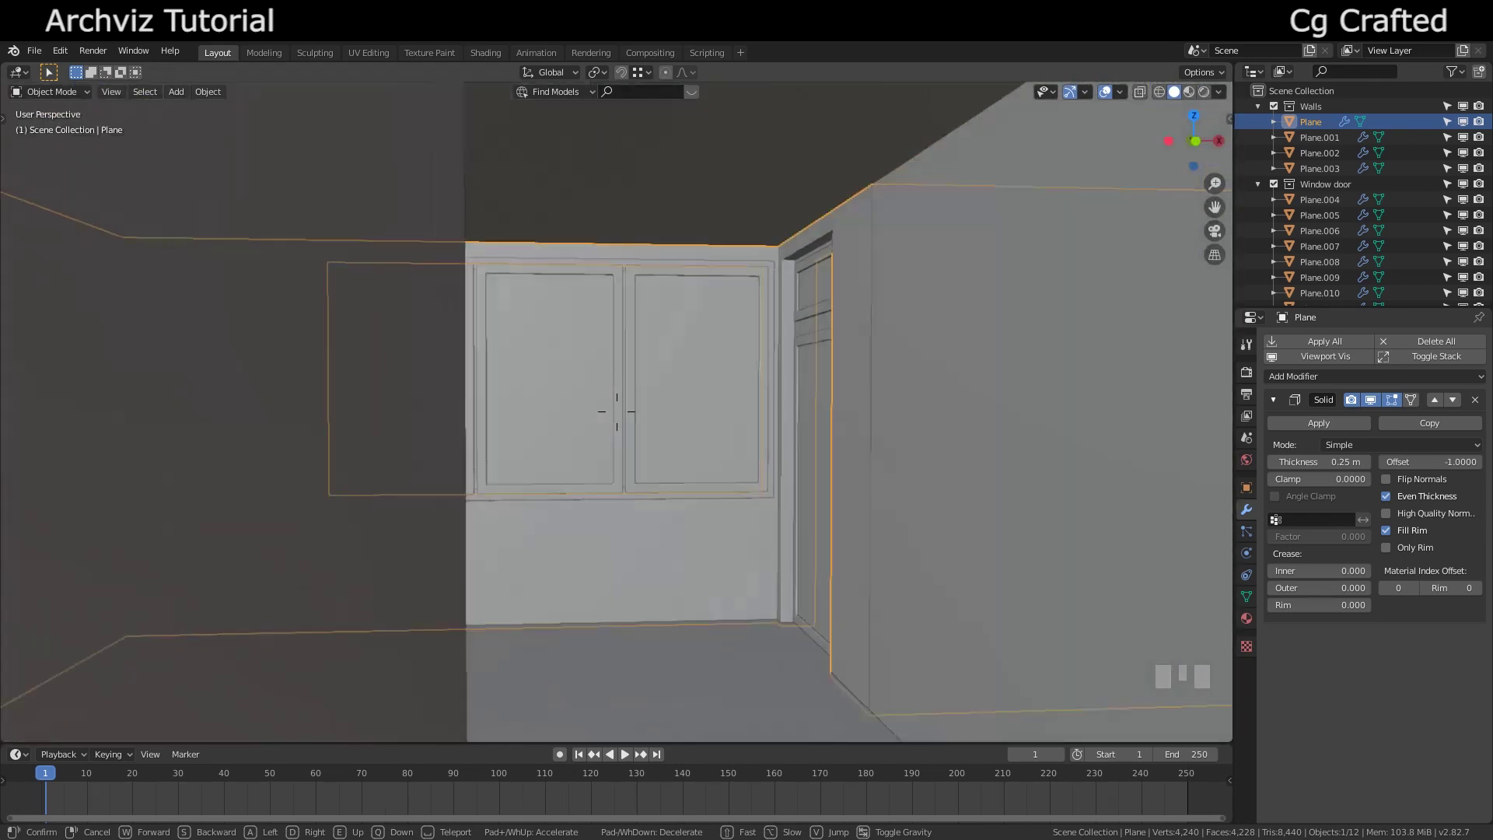
click(616, 411)
key(alt+a)
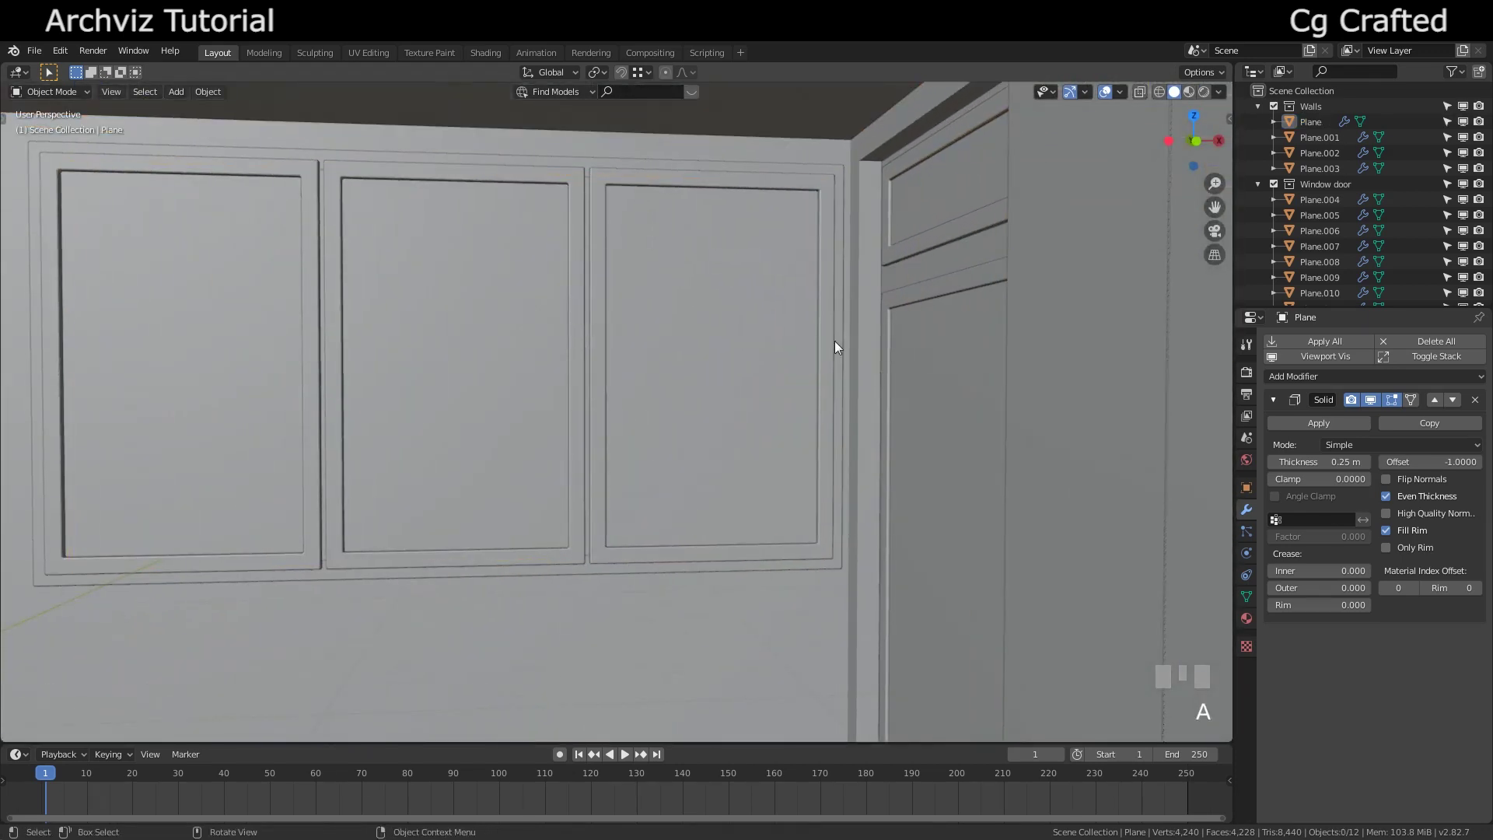
key(shift+f)
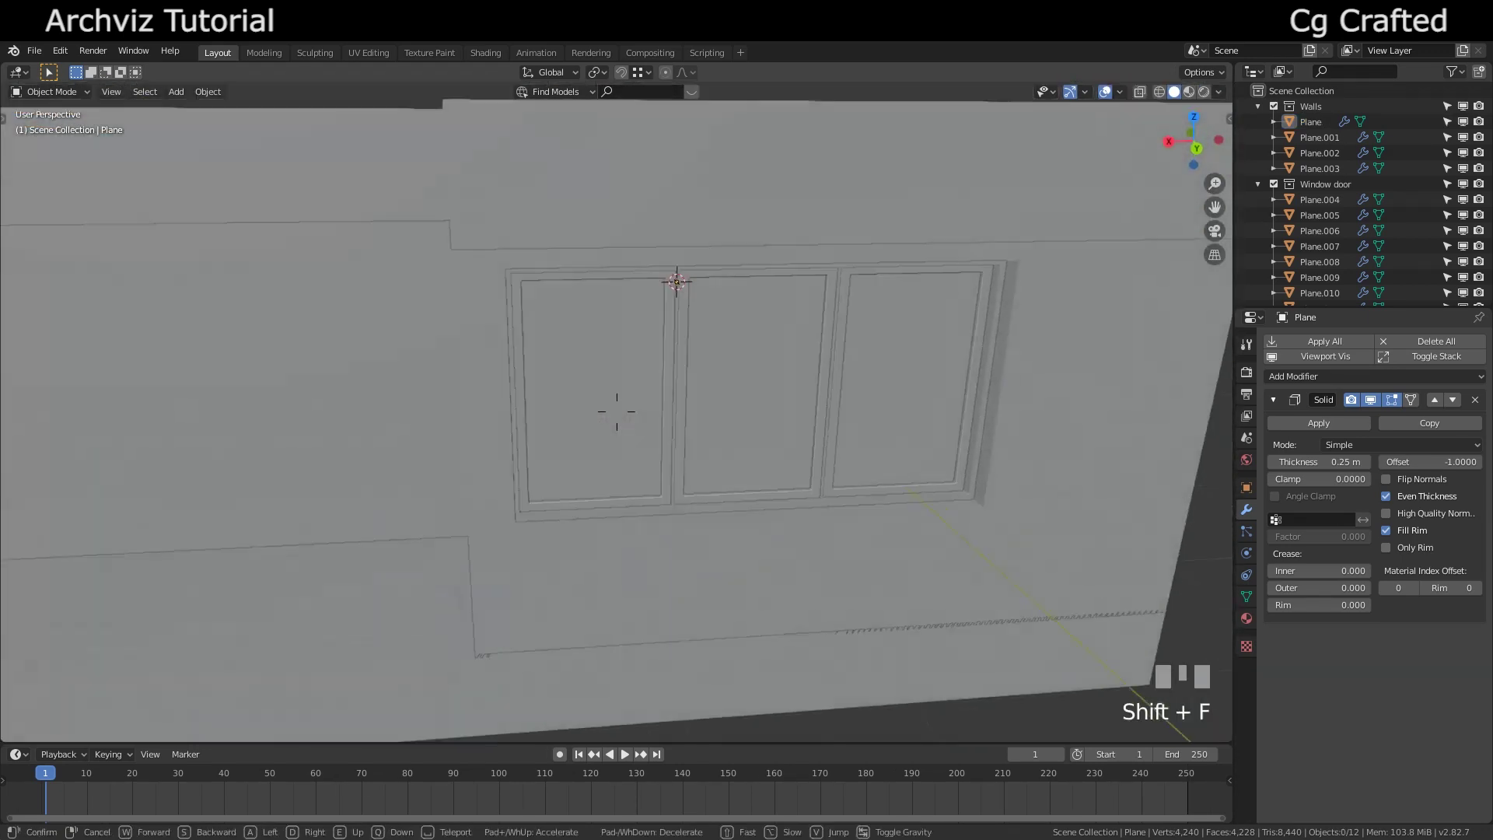
click(617, 411)
key(Tab)
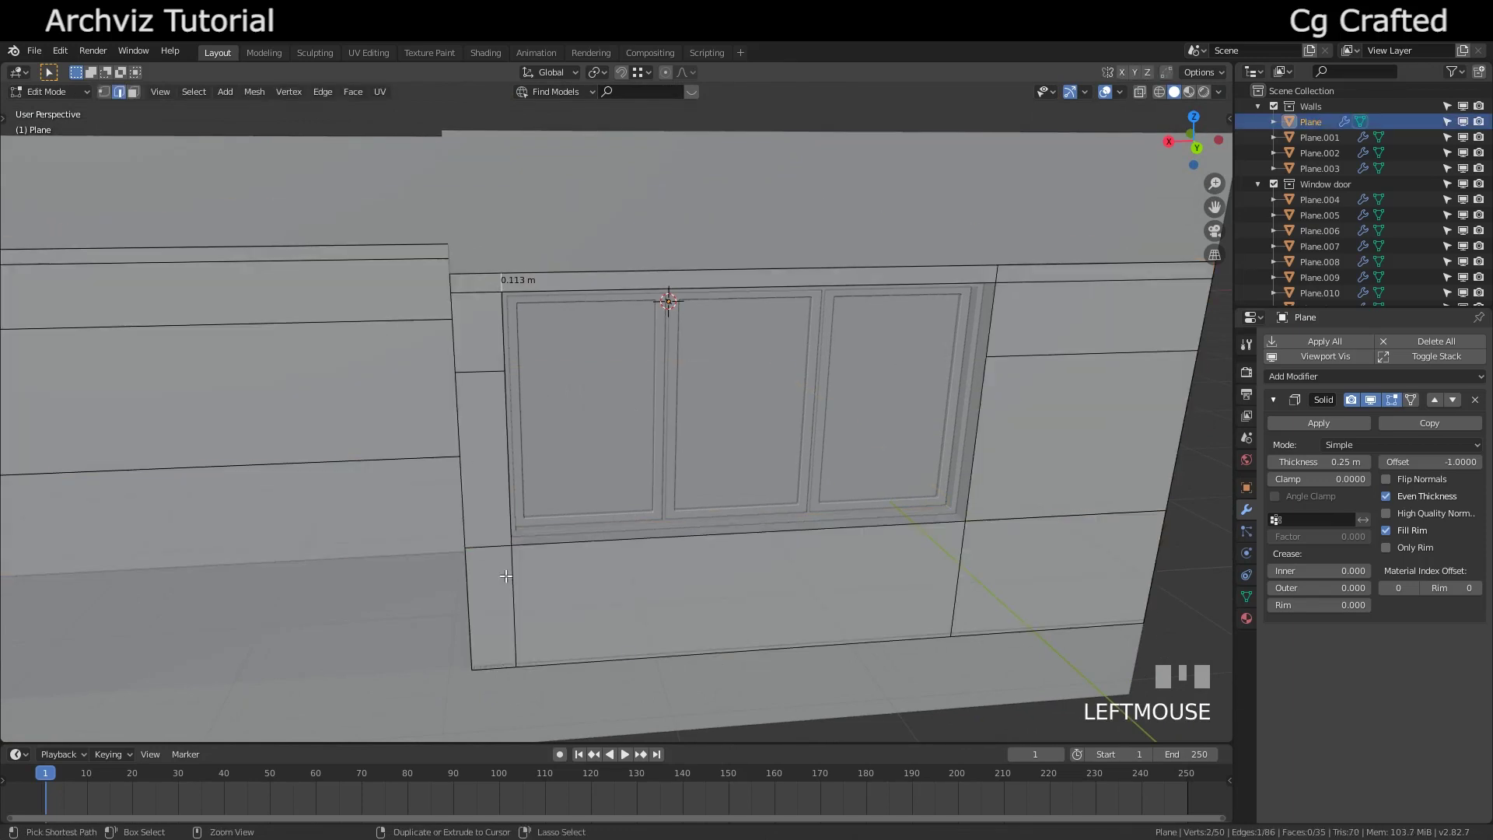
ctrl+click(507, 575)
key(g)
key(x)
key(Escape)
shift+click(993, 318)
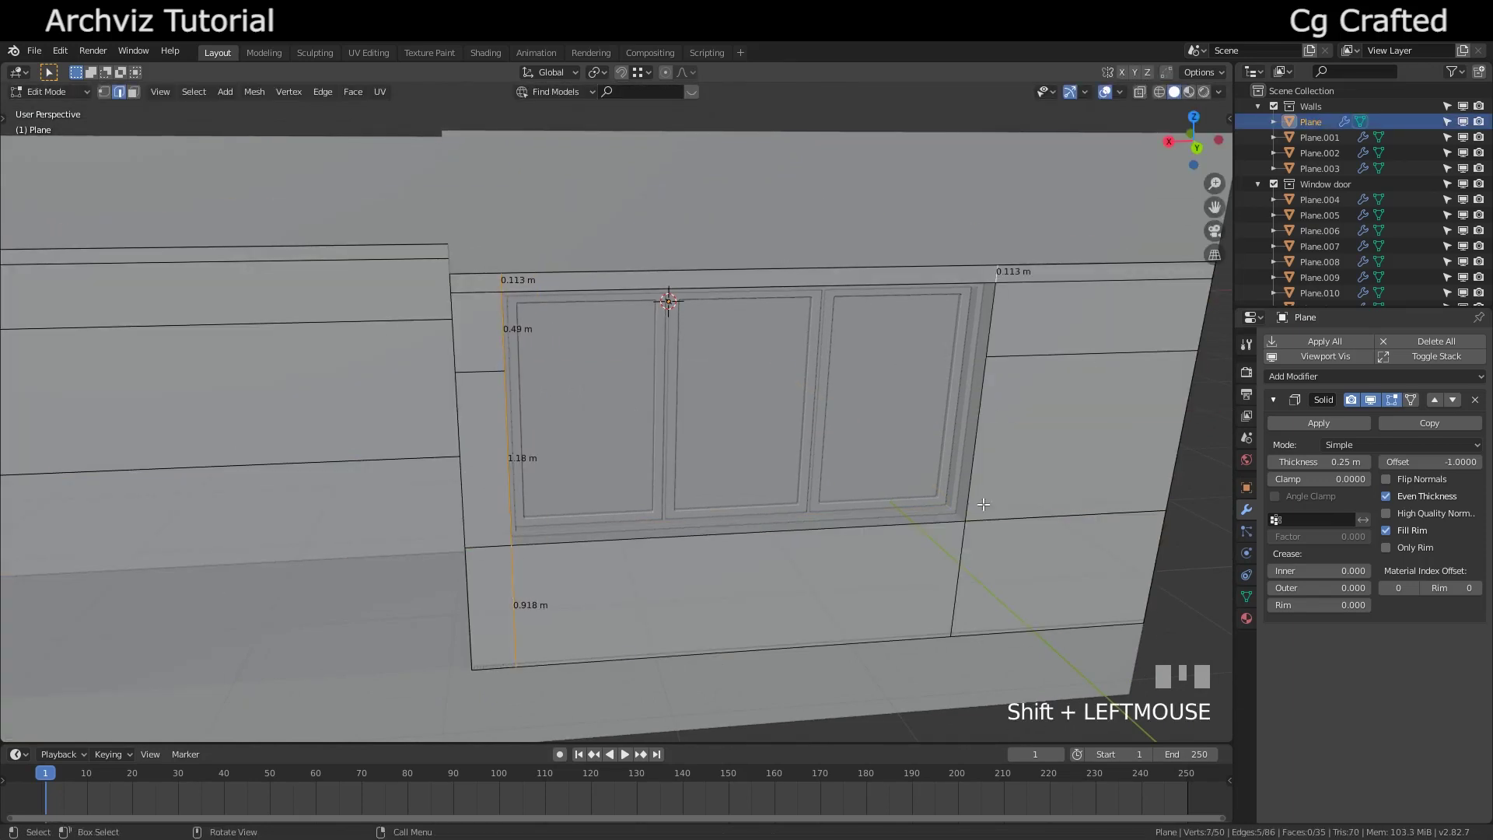
ctrl+shift+click(959, 579)
key(g)
key(x)
click(856, 545)
key(Tab)
- Move the window objects Plane.004, Plane.005 and Plane.006 -0.17 m along X and fine-tune their position in the opening from the back view
click(686, 343)
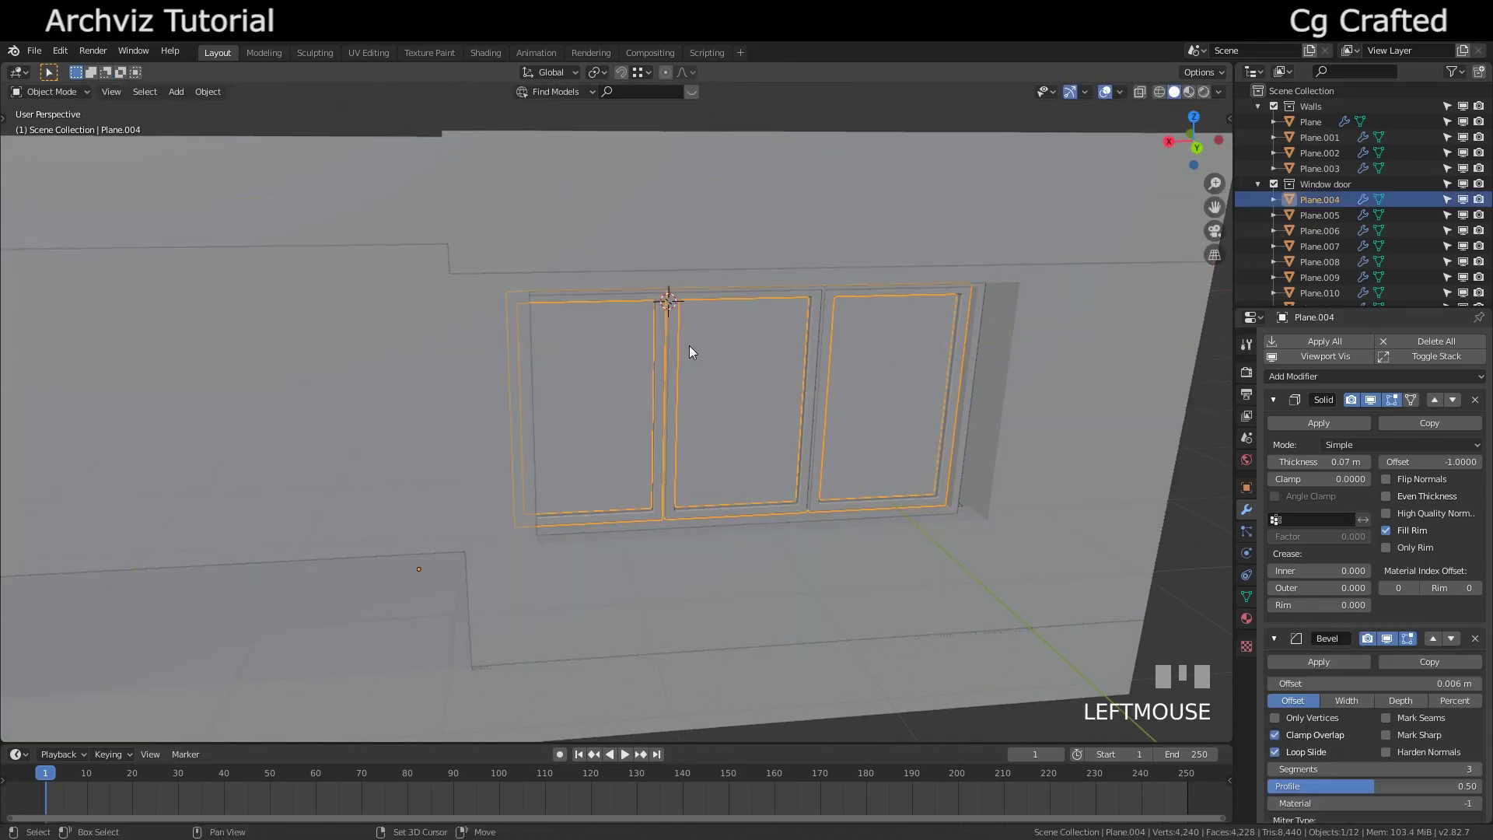
shift+click(667, 520)
shift+click(666, 520)
key(g)
key(x)
click(689, 481)
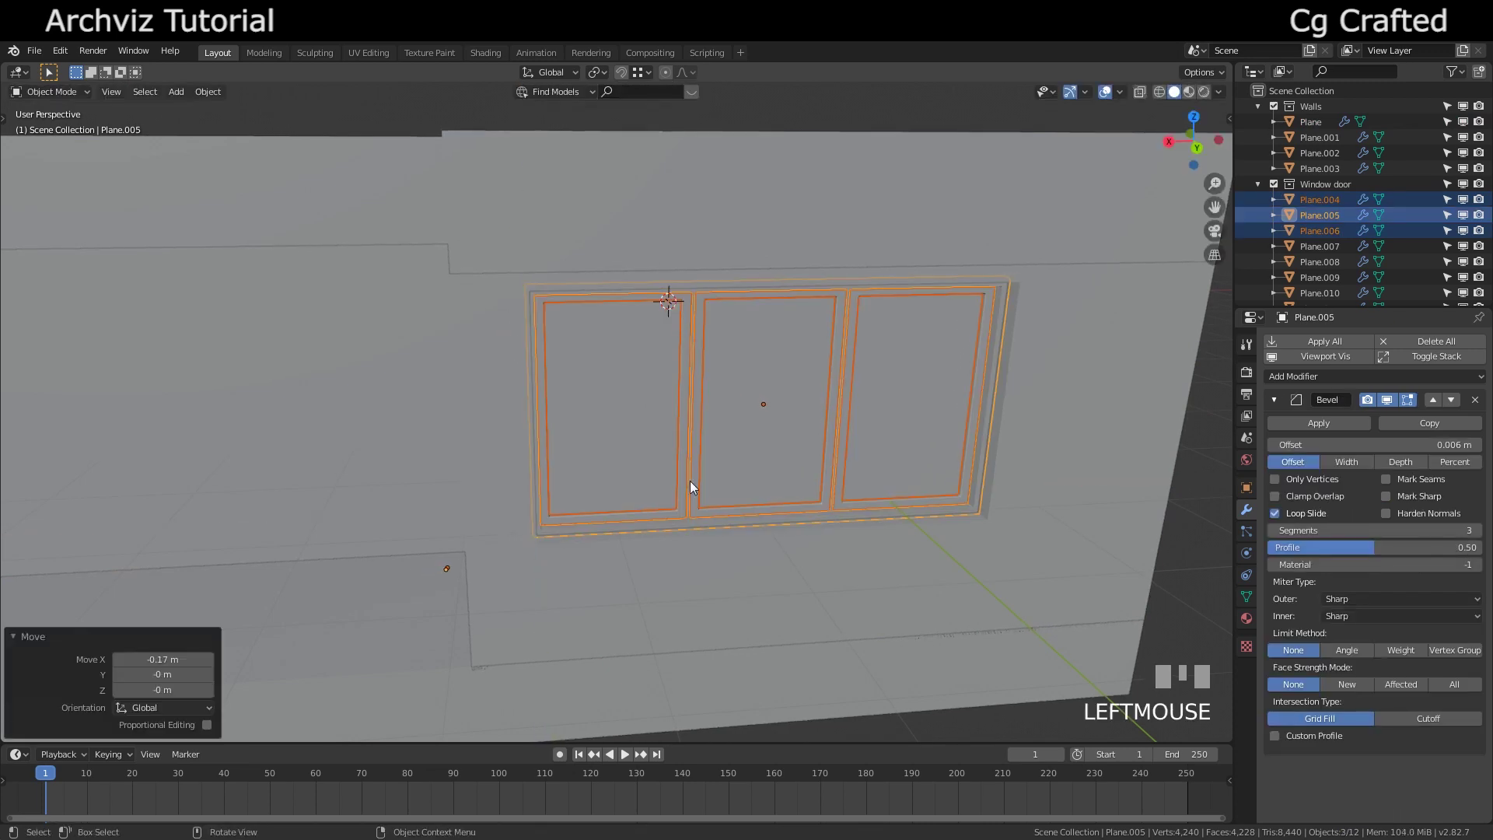
click(1197, 147)
scroll(516, 389, down, 5)
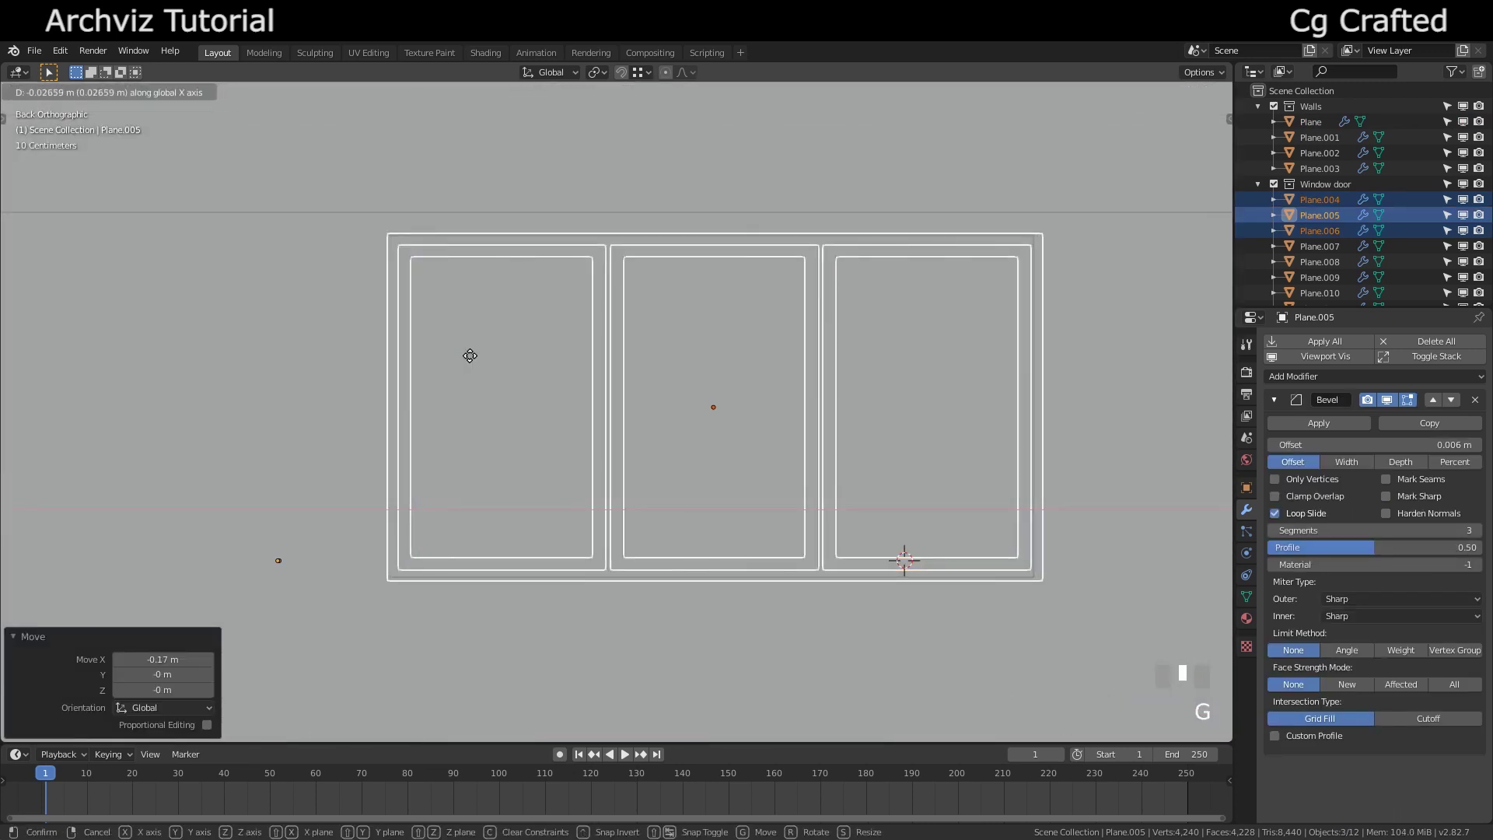
key(Tab)
key(Tab)
- Widen the window opening by scaling its vertical side edges along X, and shift them about -0.027 m along X to fit the frame
click(326, 317)
key(Tab)
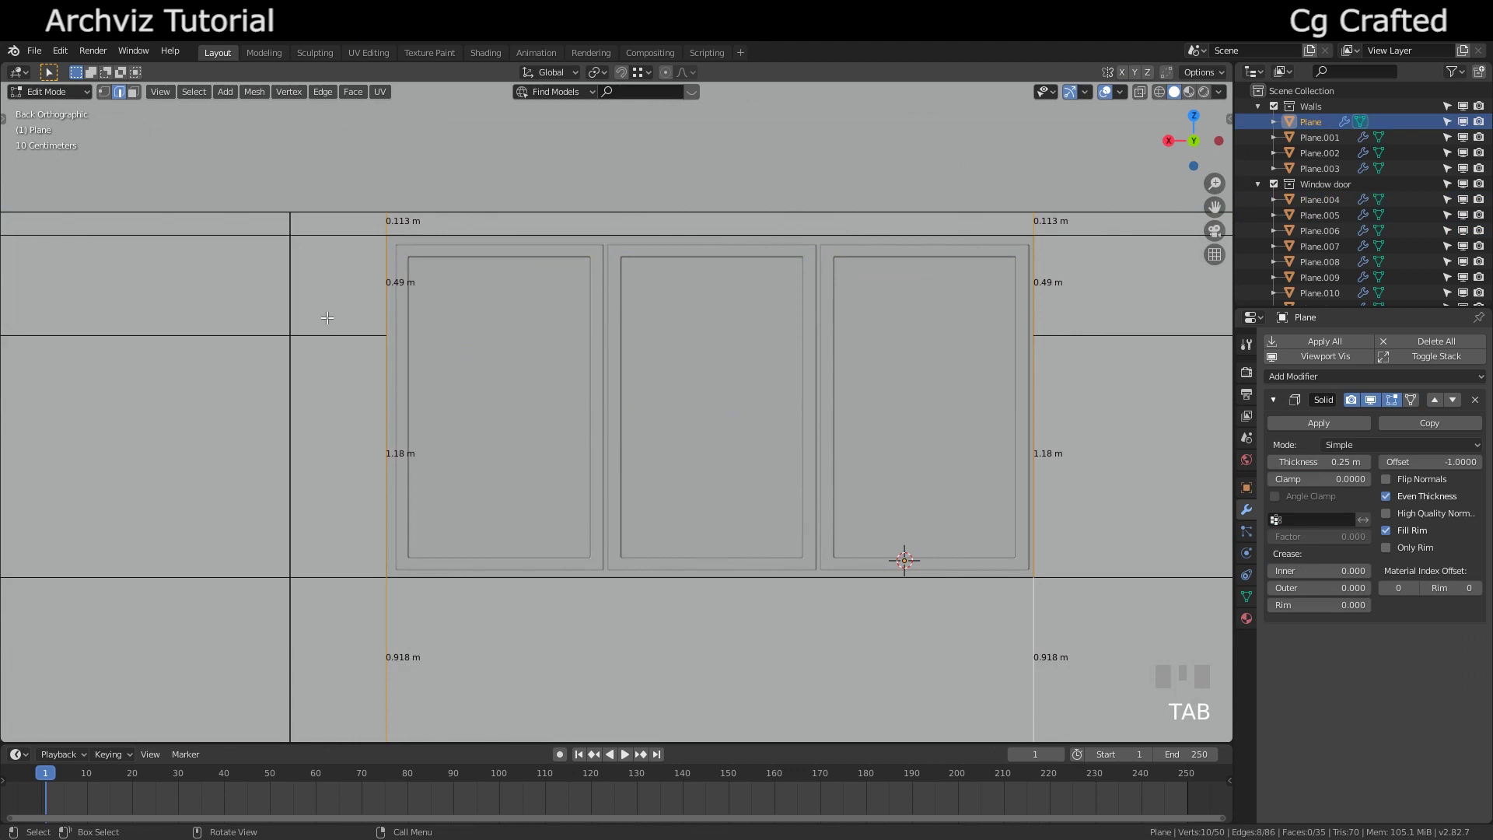
key(s)
key(x)
click(177, 264)
key(g)
key(x)
click(184, 265)
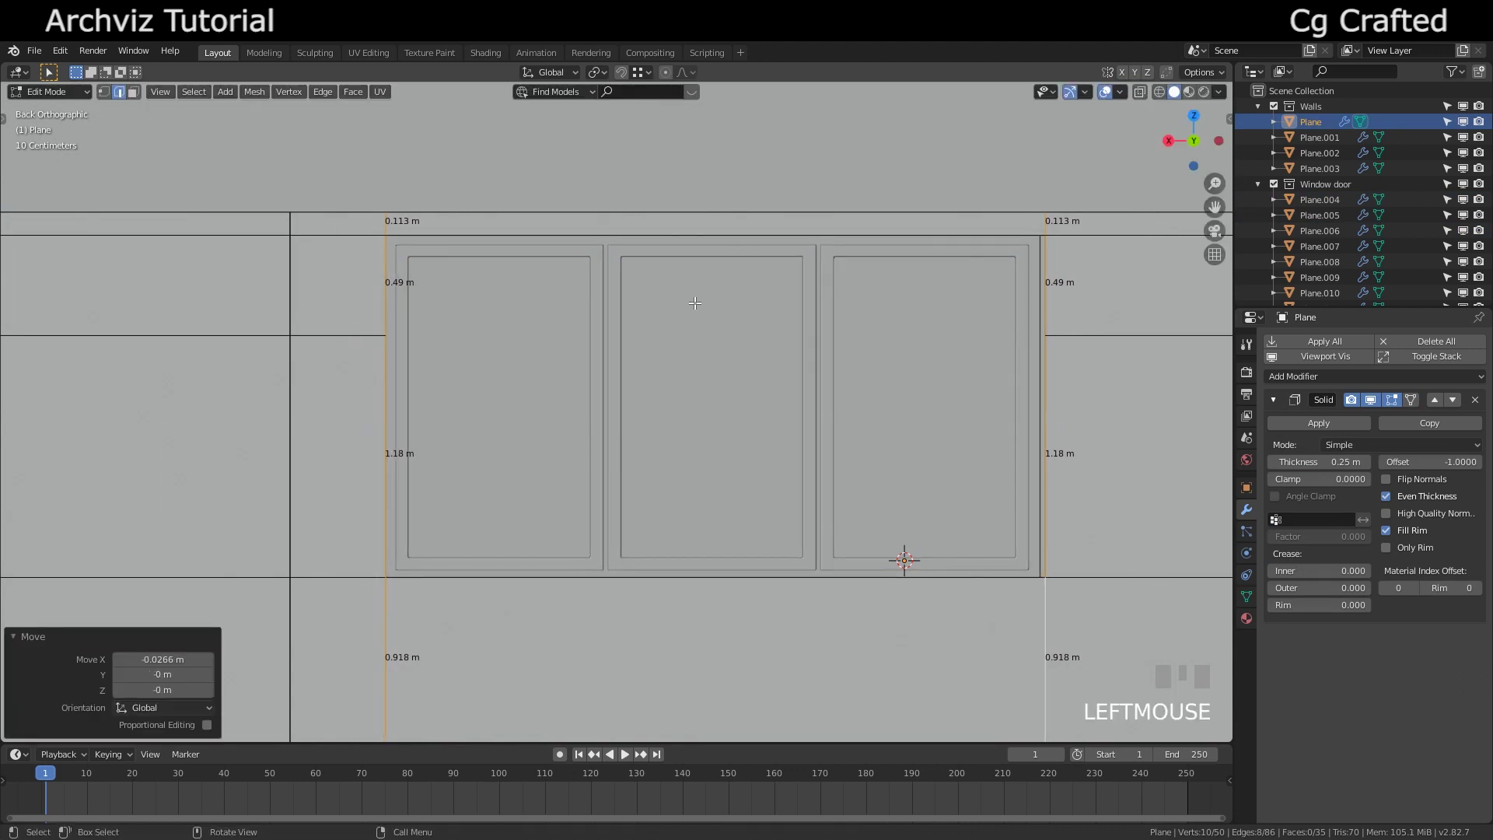
ctrl+click(1044, 225)
key(g)
key(Tab)
- Add a cube at the window's lower edge, scale it to 0.208 and flatten it along Z into a thin slab
middle_drag(1040, 580, 925, 581)
key(shift+f)
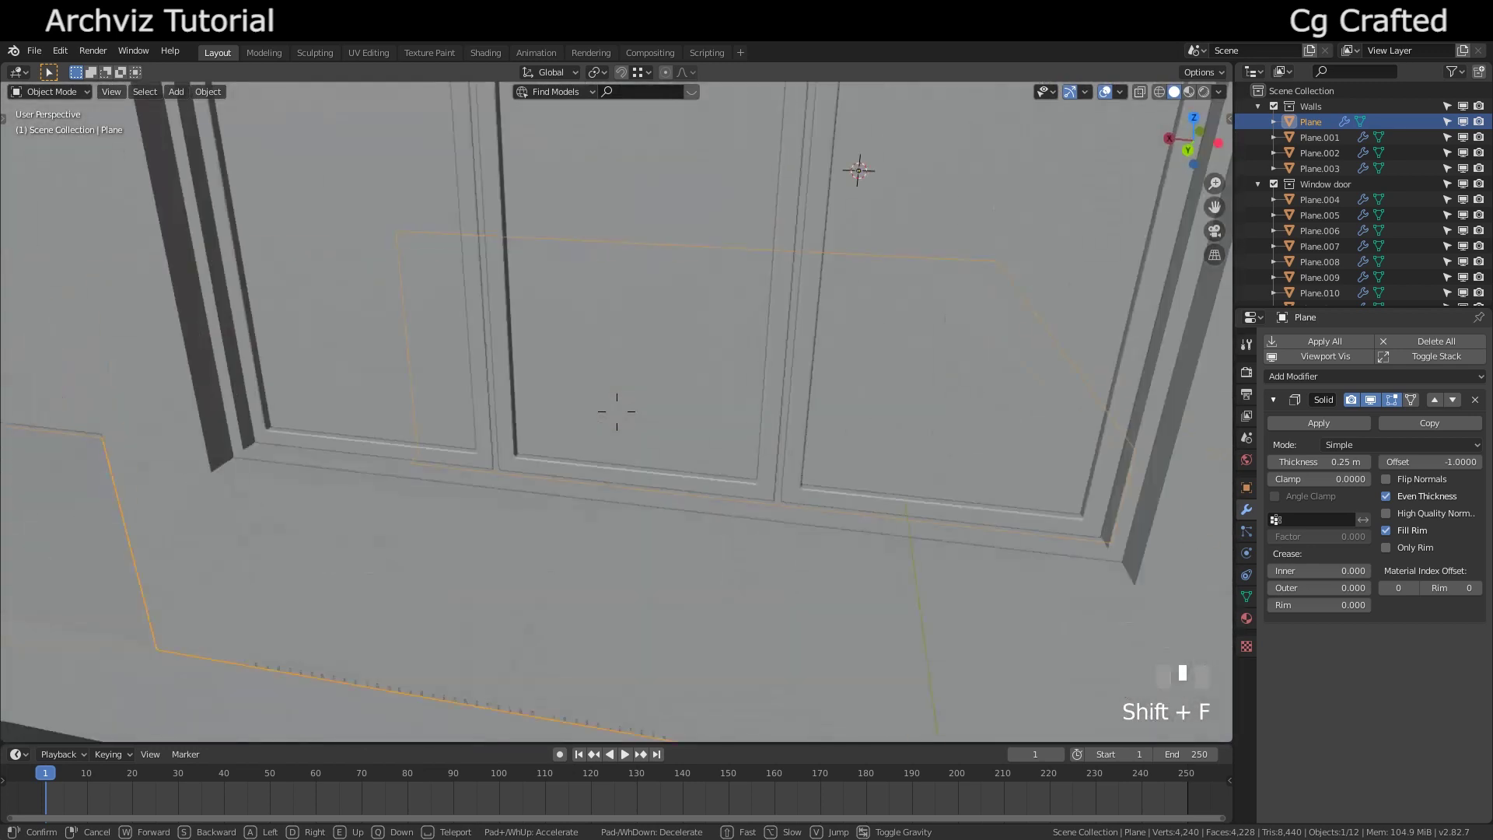
click(607, 426)
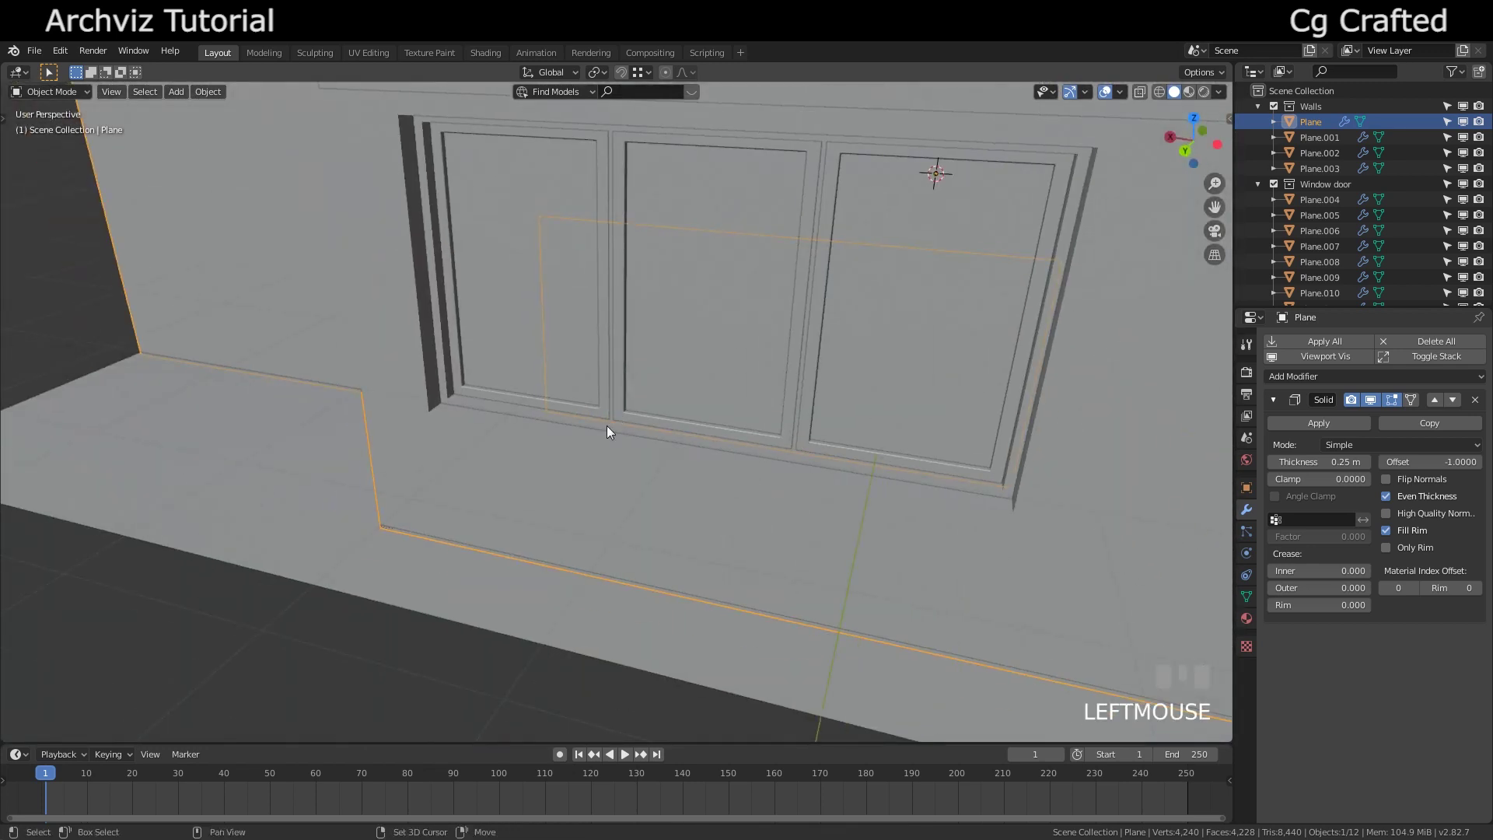
key(shift+a)
click(667, 441)
key(s)
click(577, 315)
key(s)
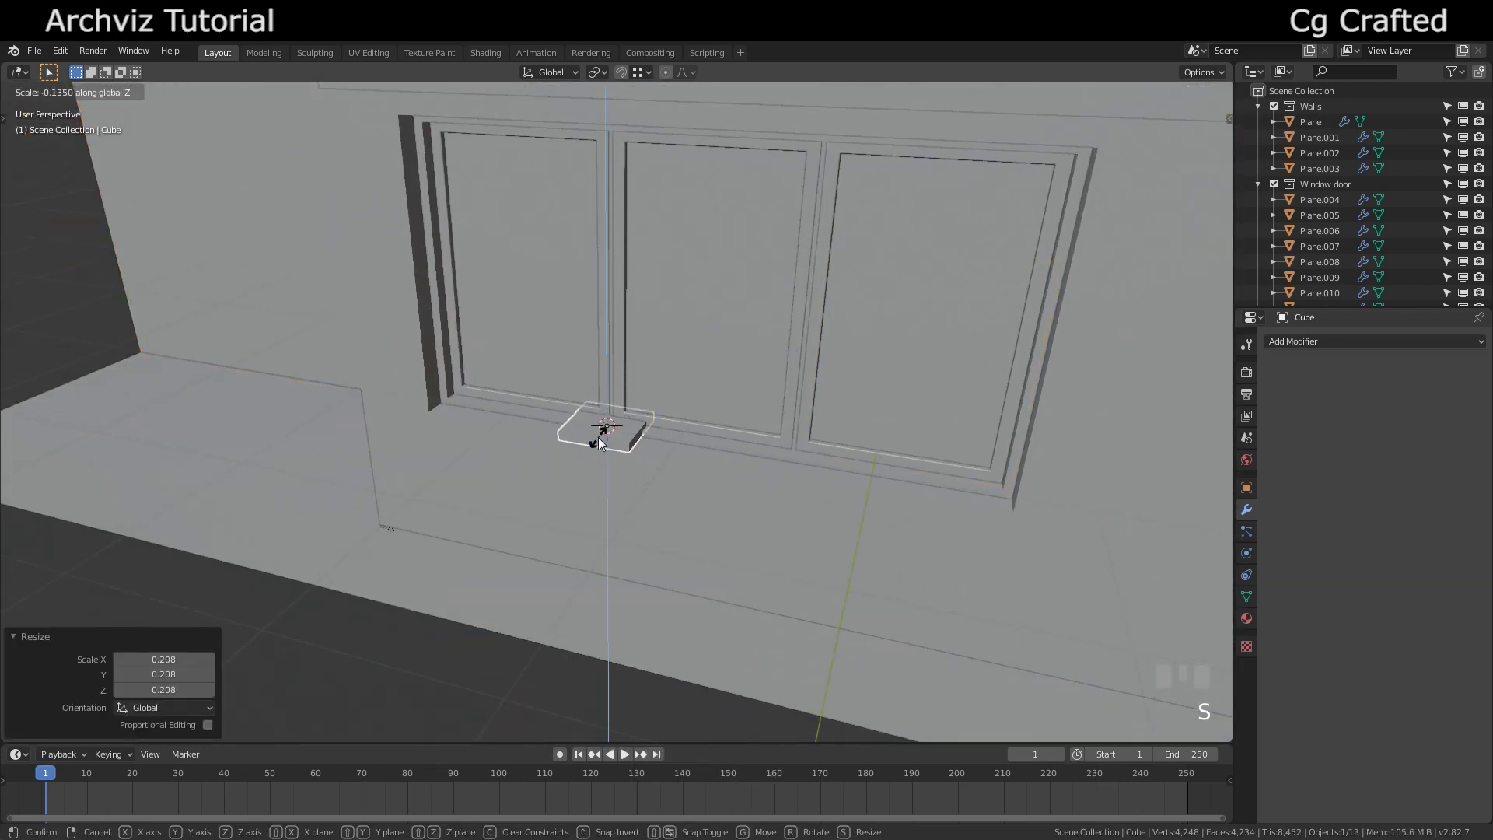
click(362, 381)
- Stretch the slab along X slightly past the window's width, scale it 0.872 along Y, and position it as a sill under the frame
key(s)
key(y)
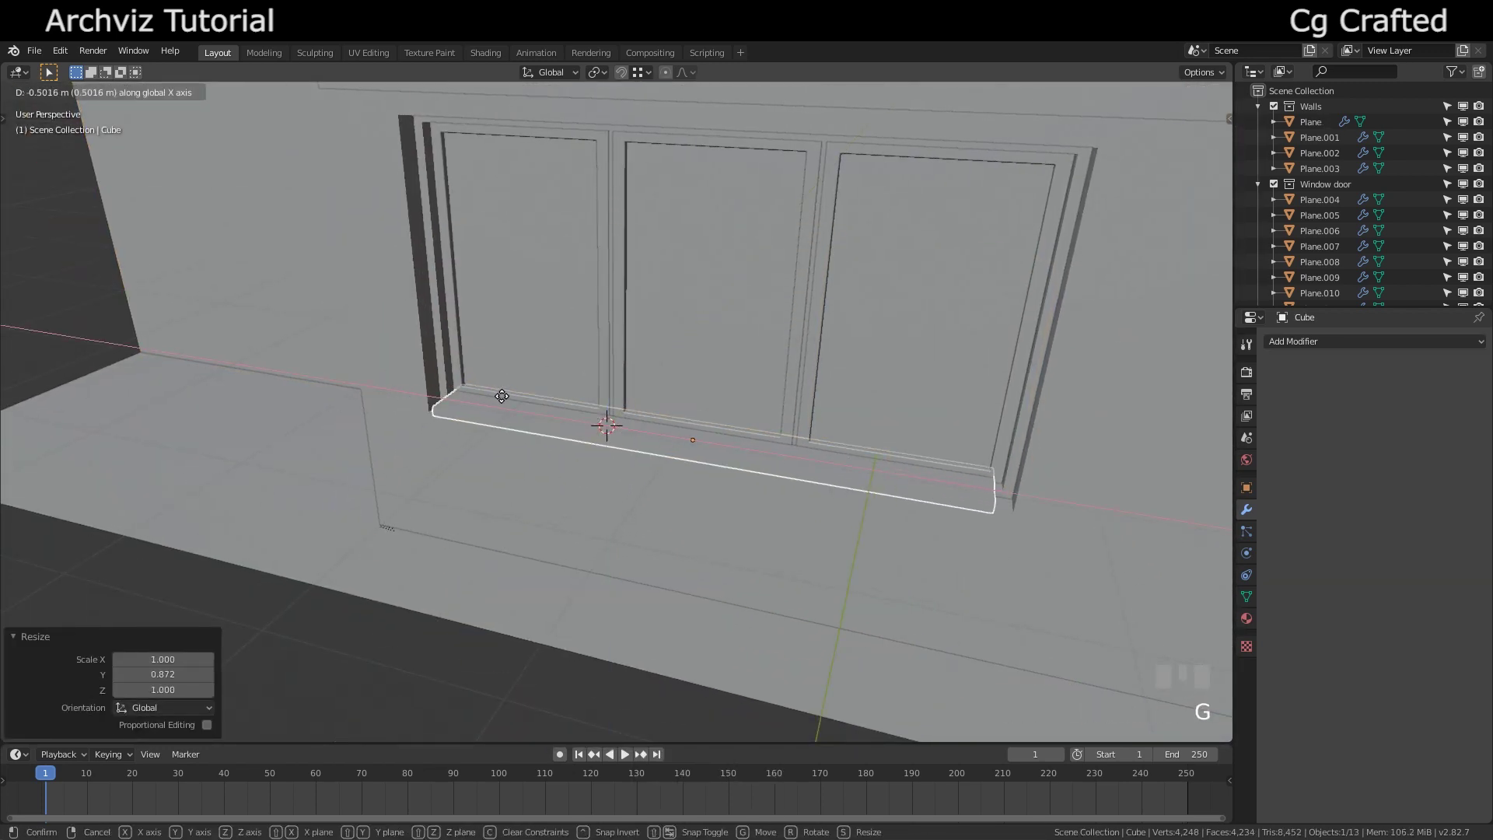
click(673, 380)
key(g)
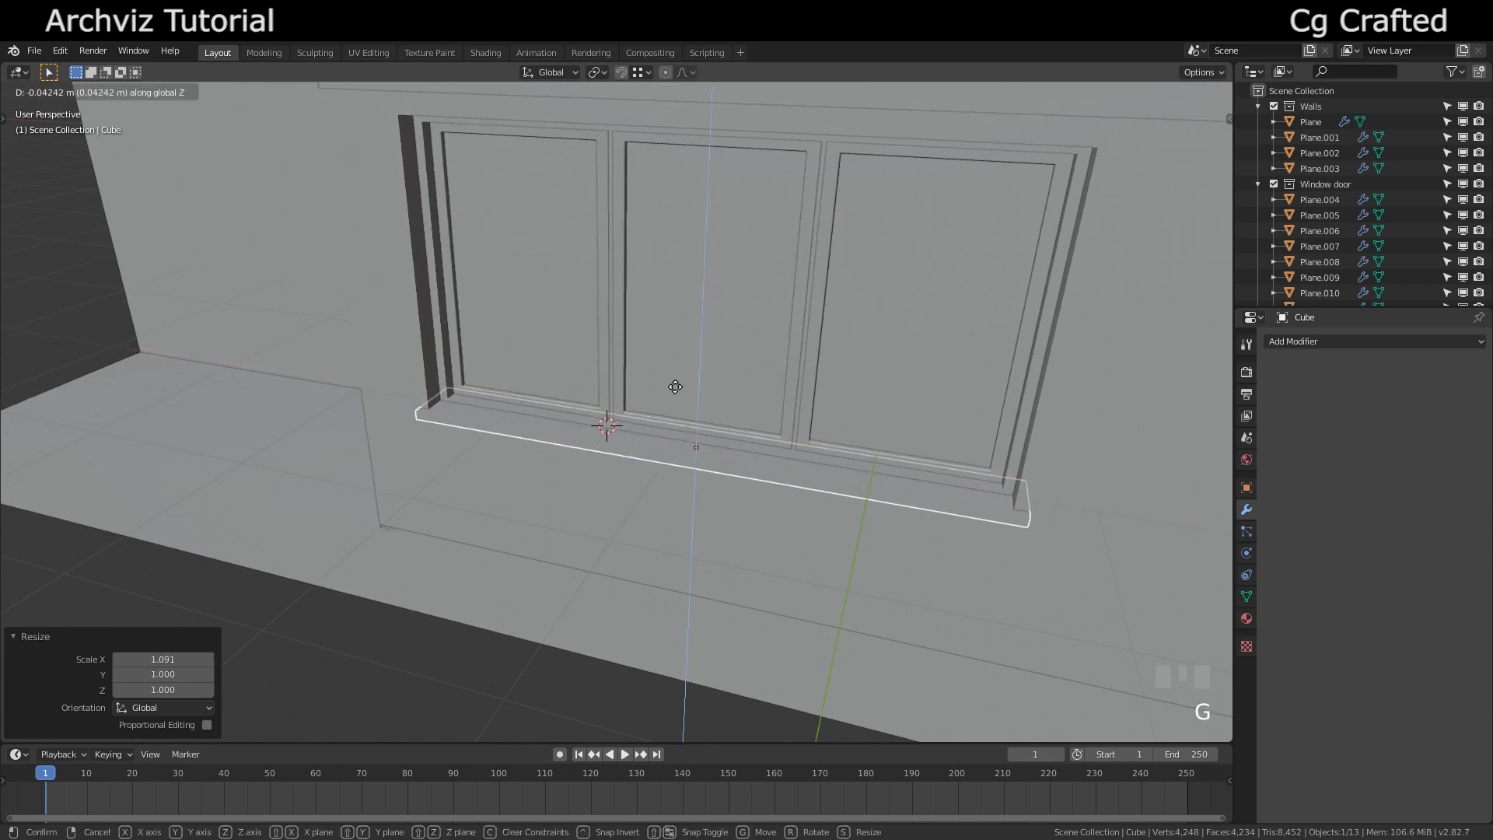
key(y)
click(678, 403)
- Reduce the window sill's depth along Y and move it about -0.073 m along Y toward the wall
key(shift+f)
click(413, 516)
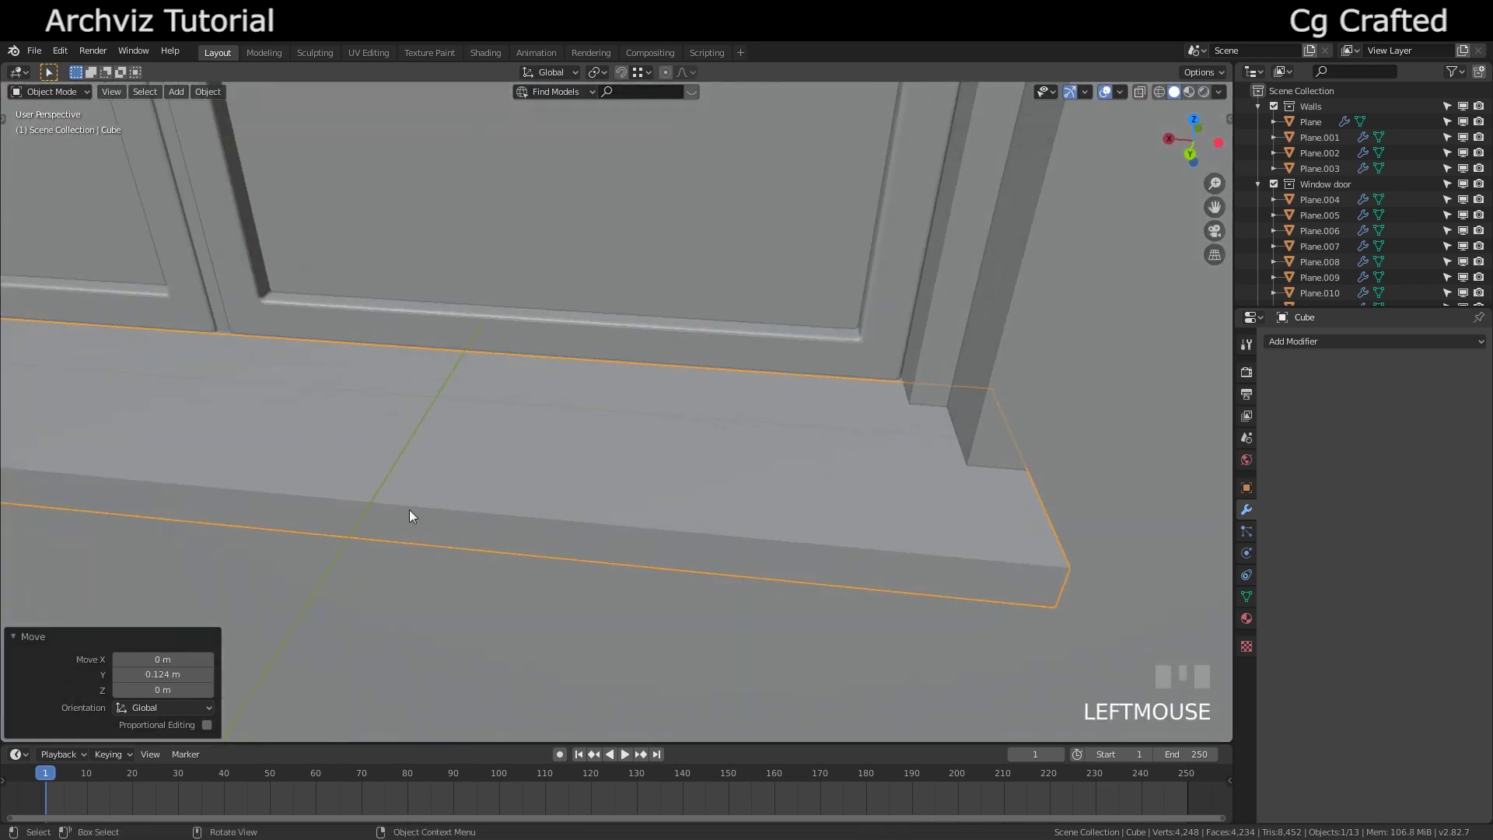
key(s)
key(y)
click(294, 498)
key(g)
key(y)
click(434, 558)
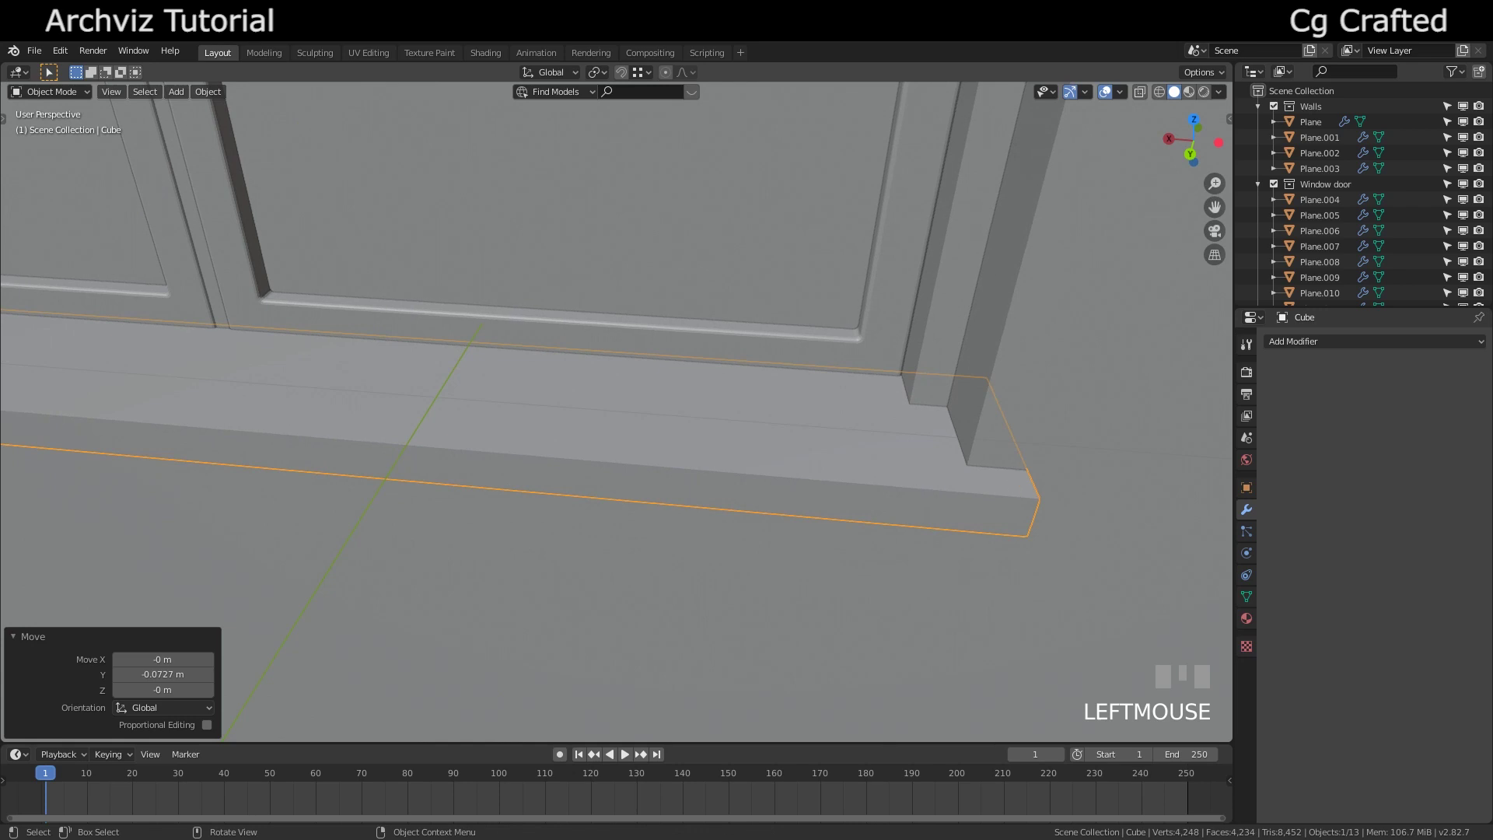
- Examine the fitted window and its new sill from outside, and the walls around the room
key(shift+f)
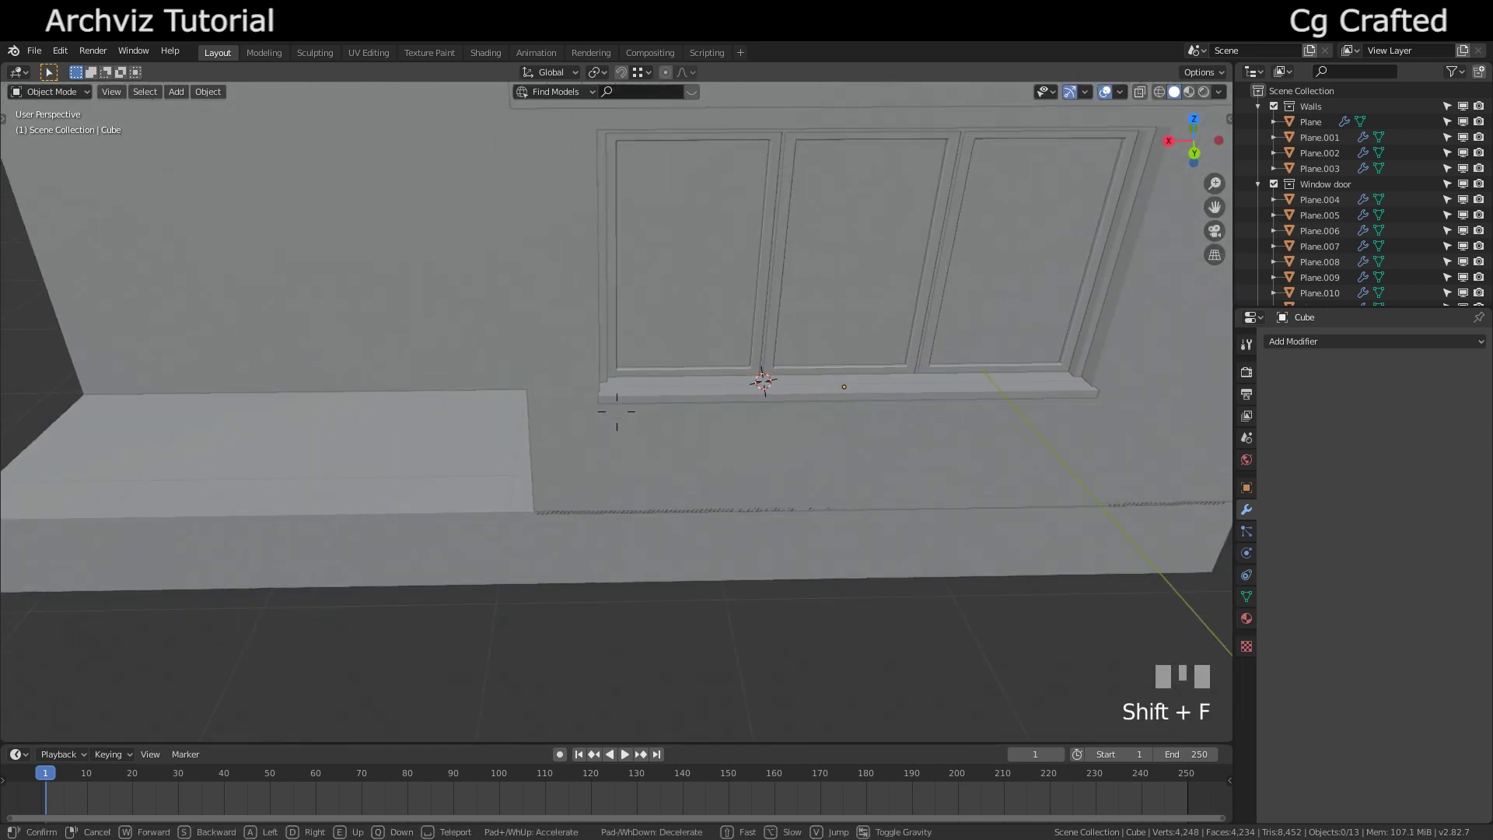
key(w)
key(s)
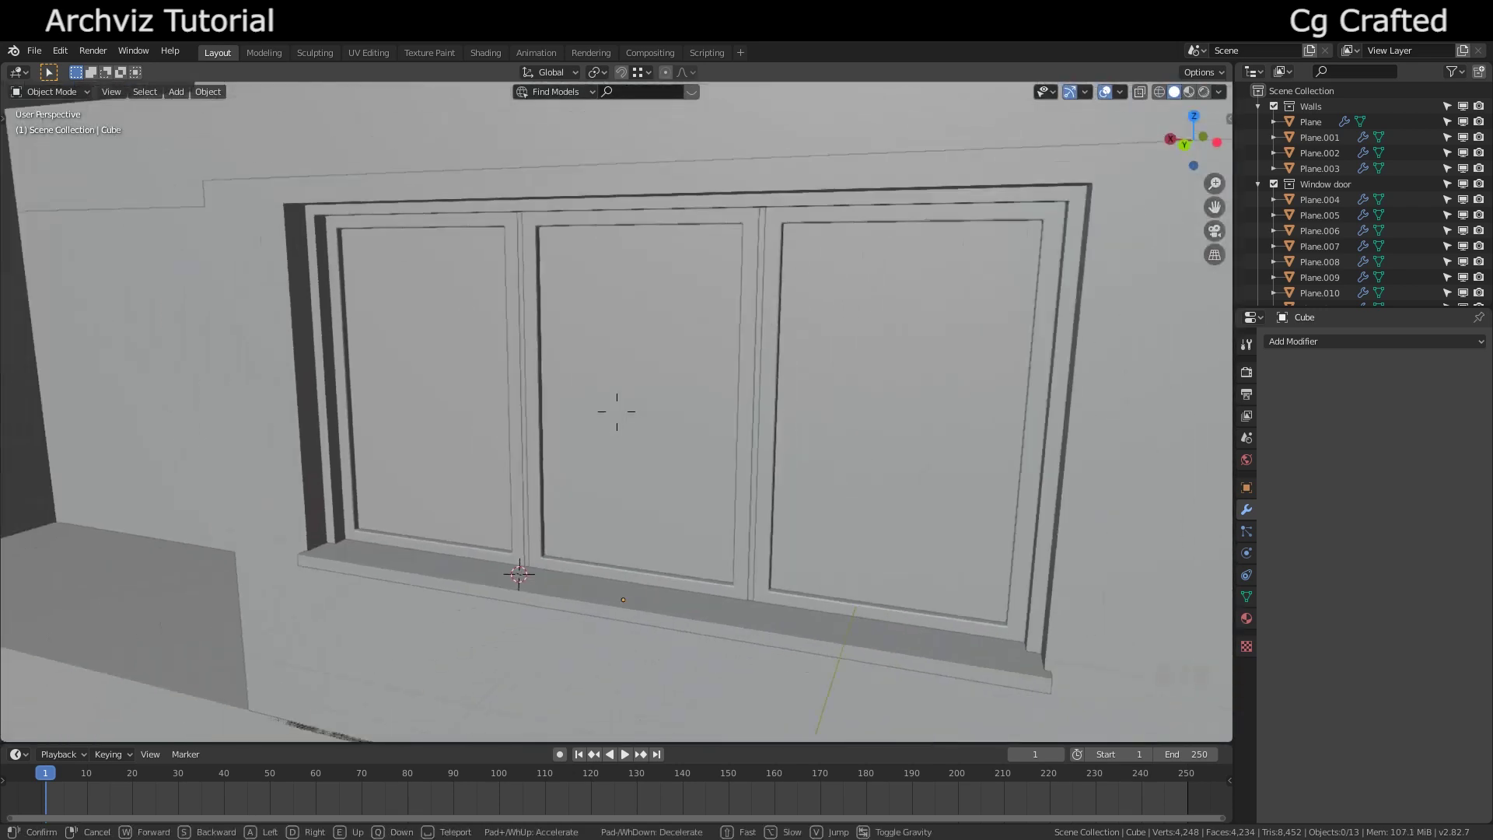
key(w)
key(s)
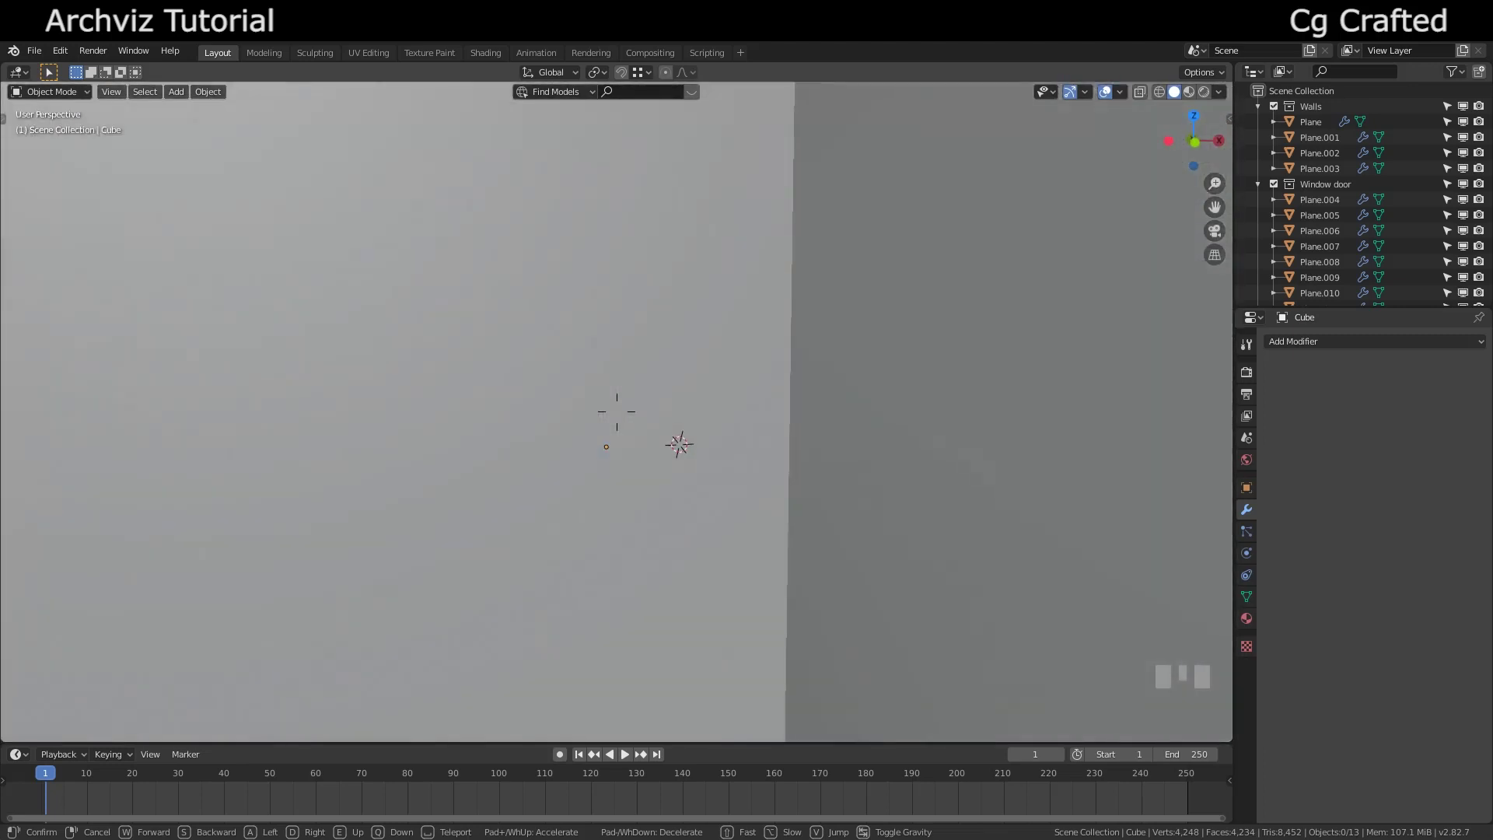
key(s)
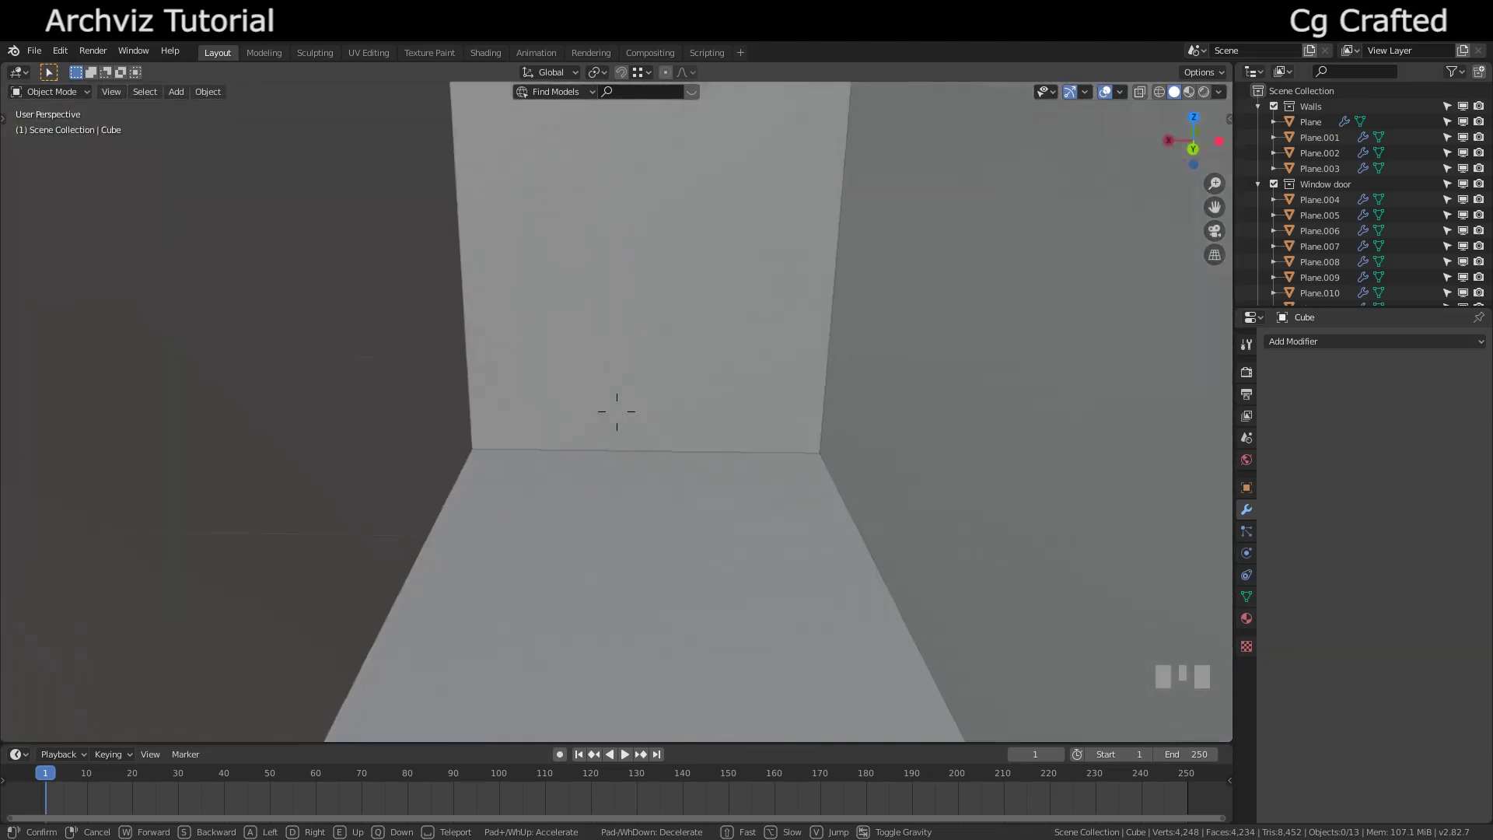
click(617, 412)
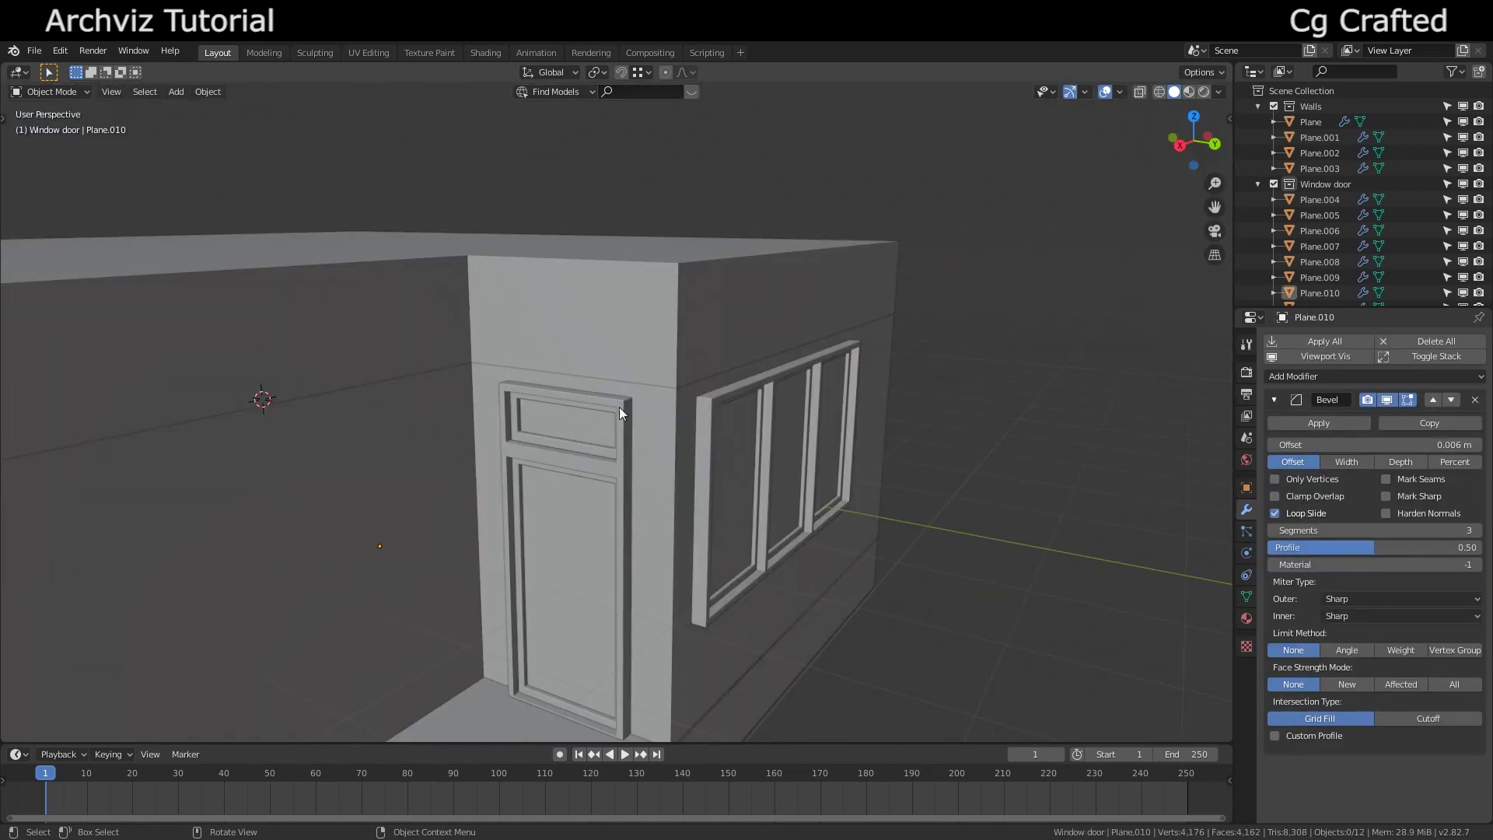
middle_drag(619, 408, 565, 349)
click(513, 497)
click(519, 570)
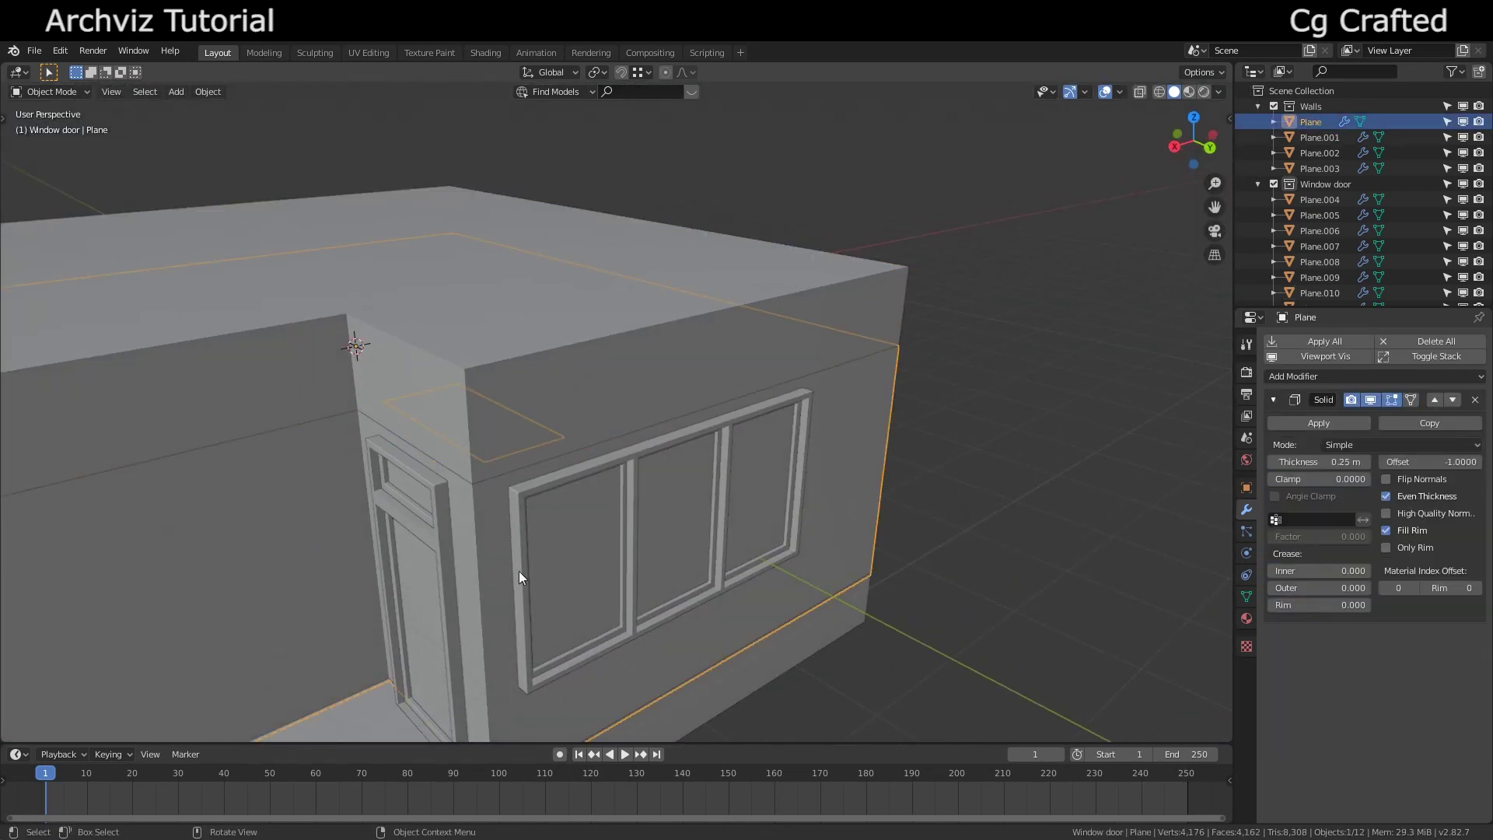
click(534, 490)
key(g)
right_click(516, 522)
click(517, 519)
key(g)
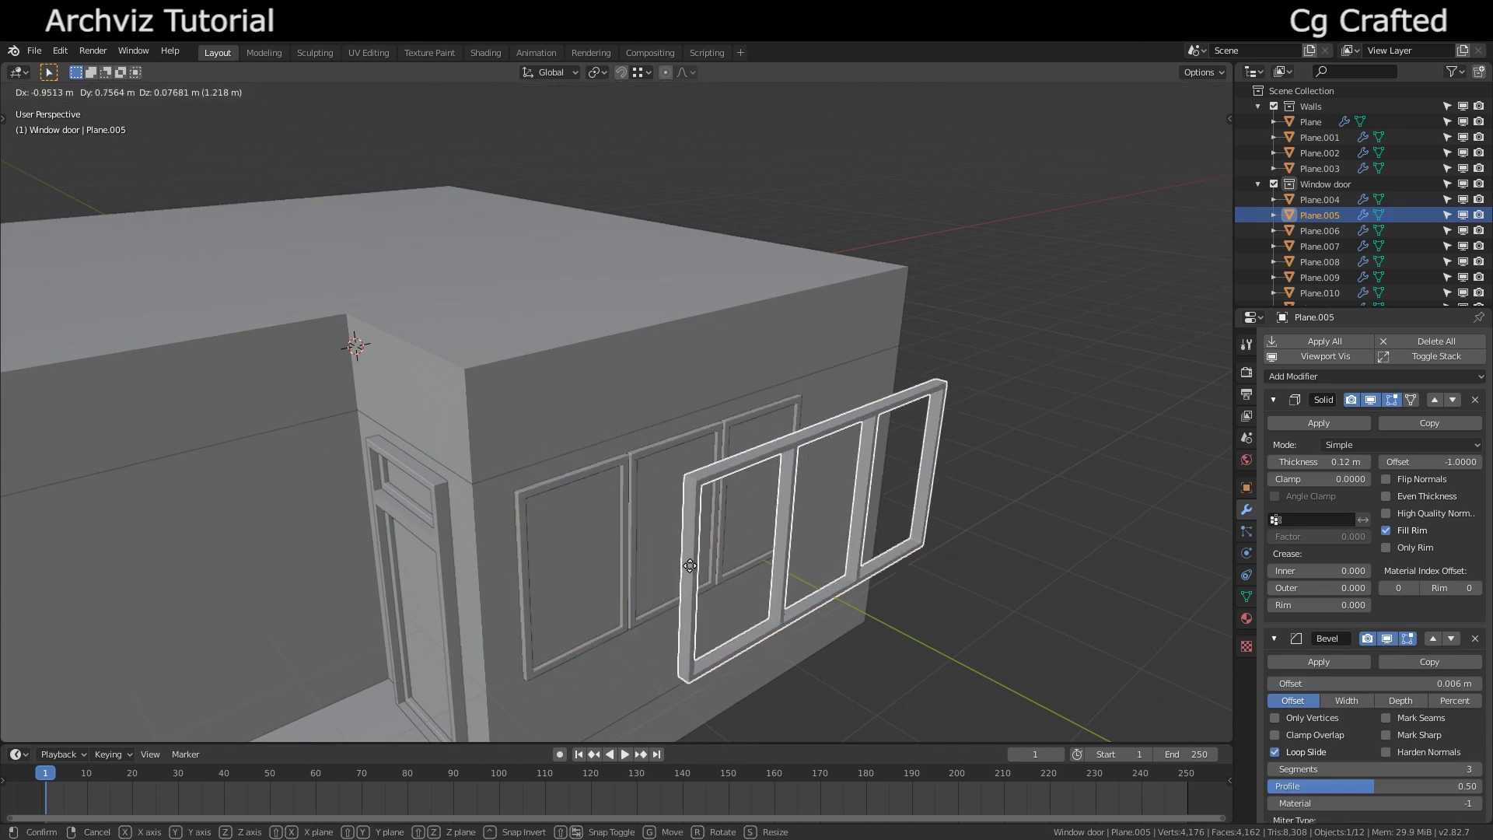
right_click(560, 520)
- Select the wall object Plane that surrounds the door and window
shift+click(556, 517)
middle_drag(544, 493, 426, 548)
click(582, 475)
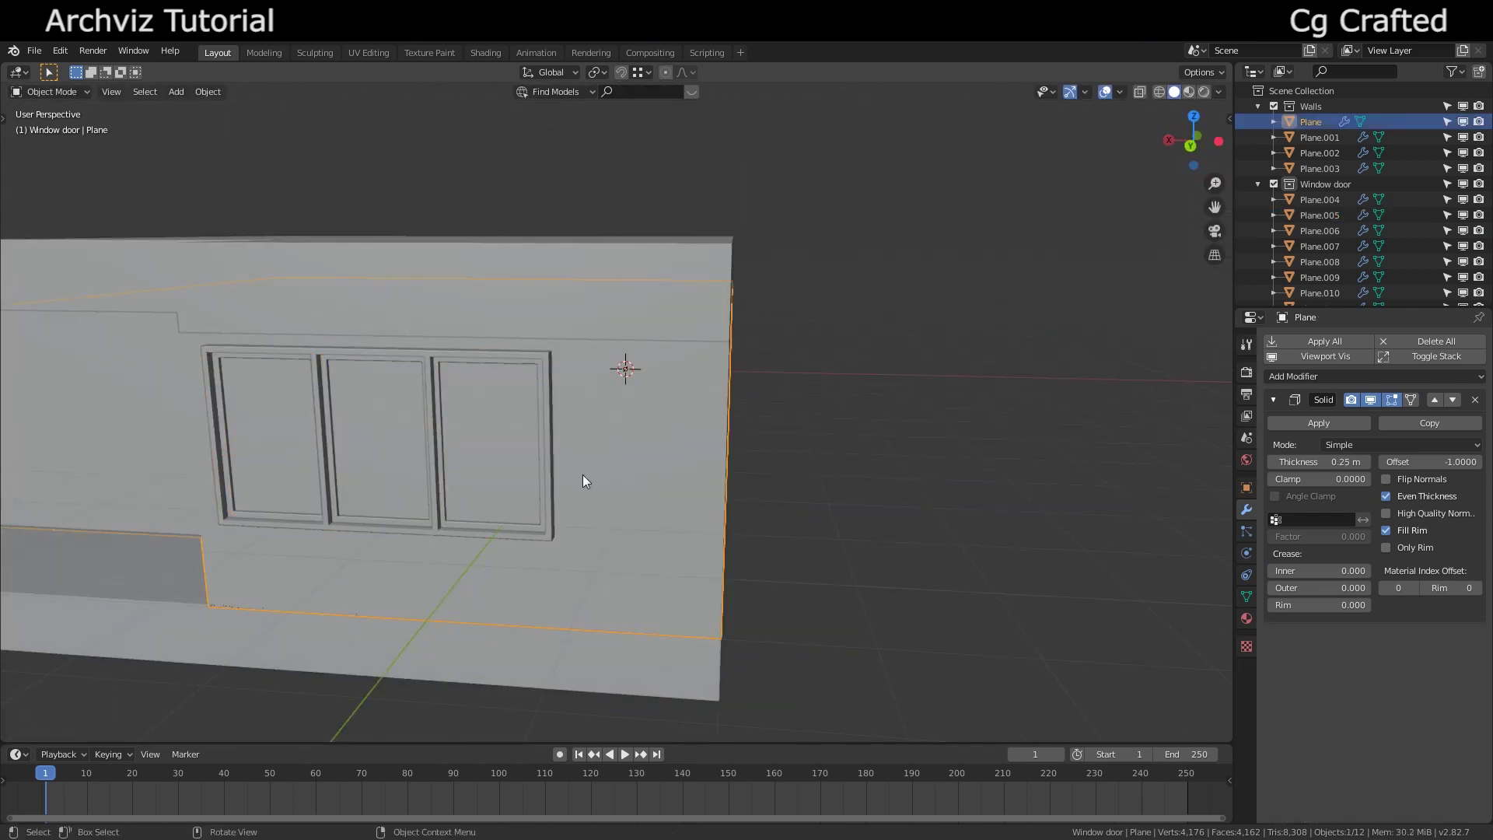
middle_drag(582, 475, 739, 421)
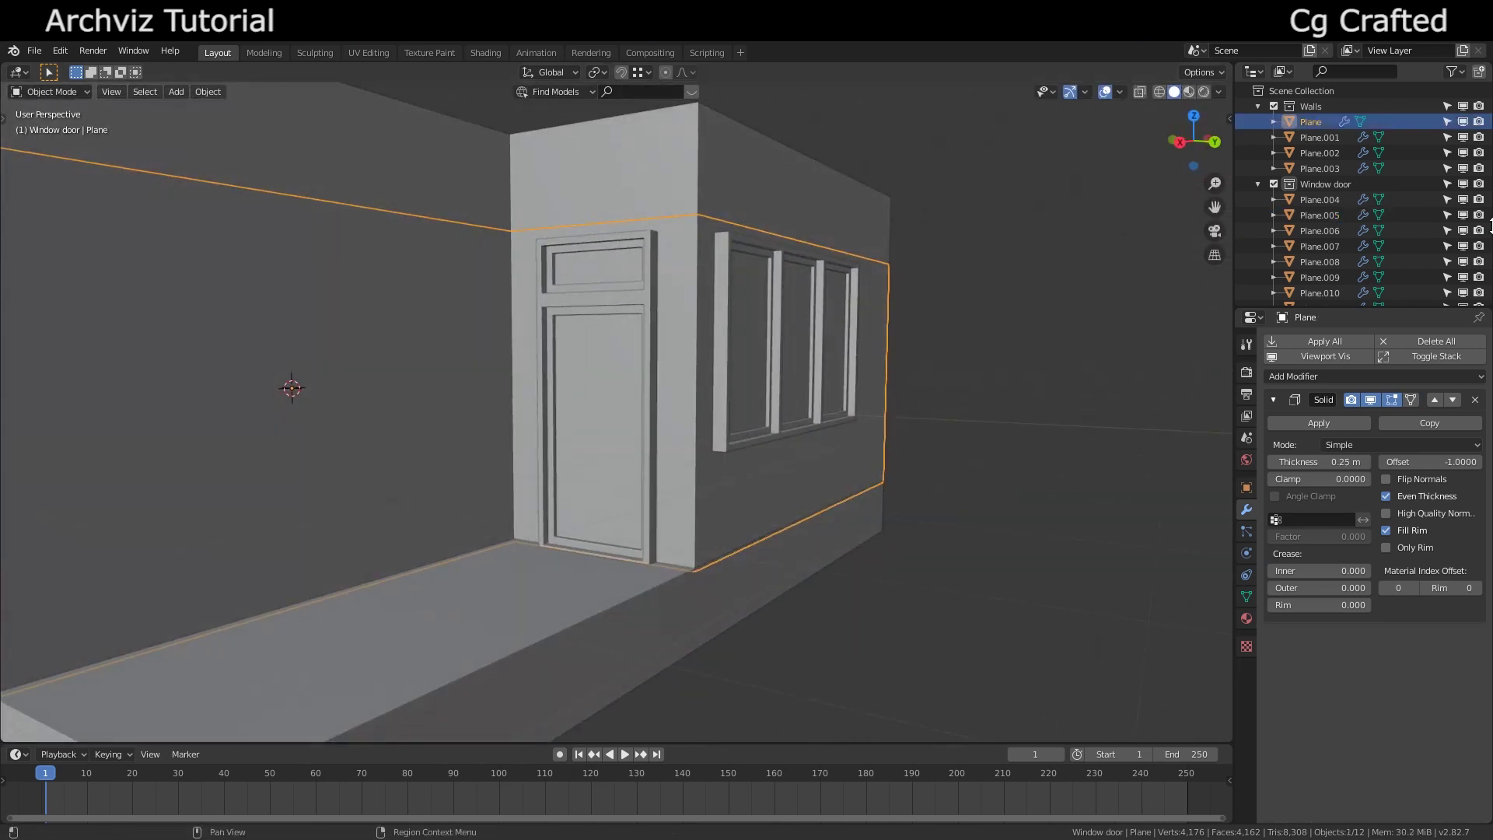
click(1458, 186)
click(1458, 187)
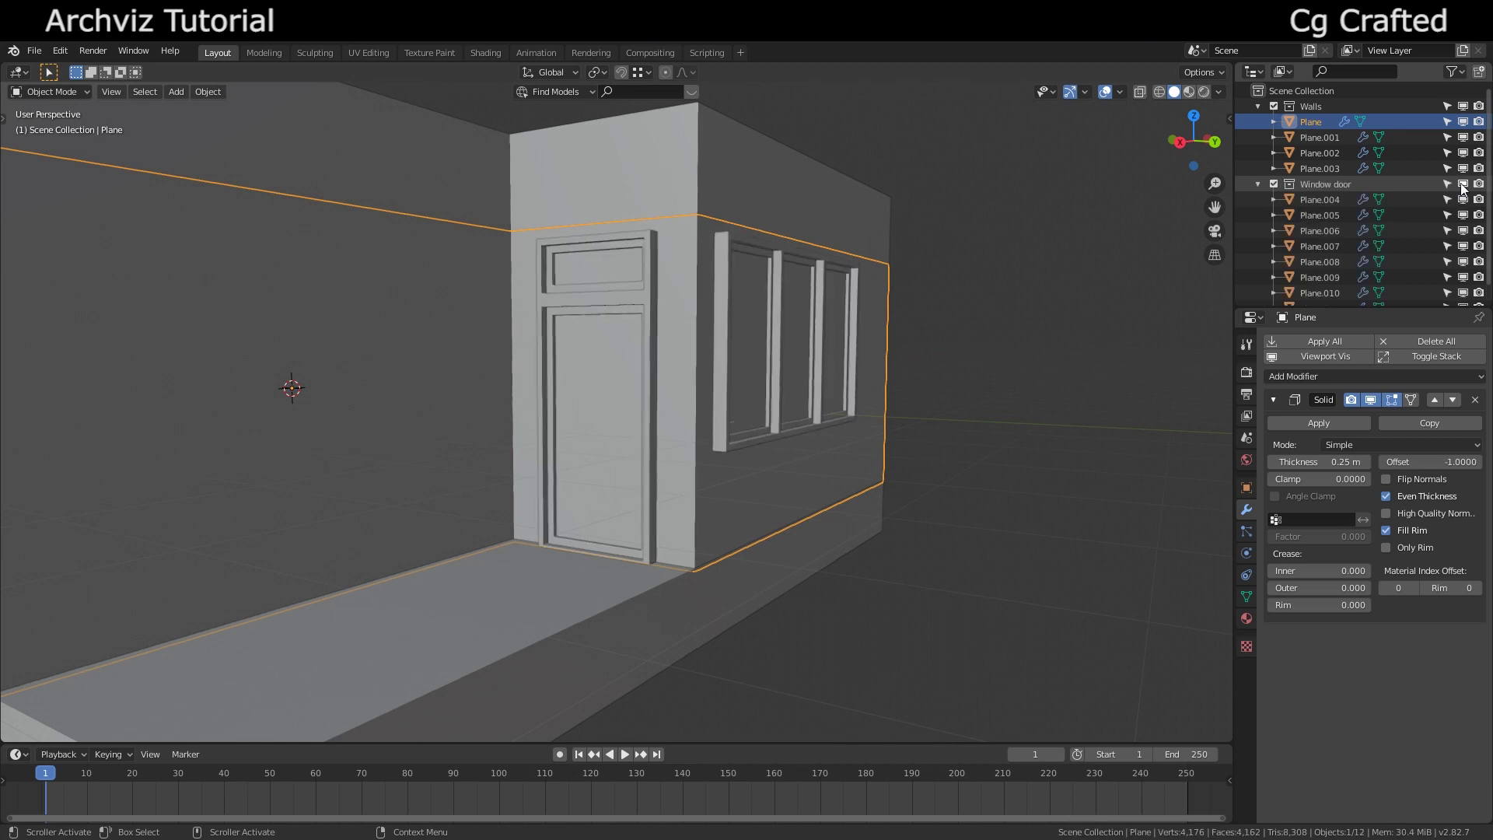
click(654, 151)
middle_drag(654, 151, 922, 397)
scroll(922, 397, down, 3)
key(ctrl+z)
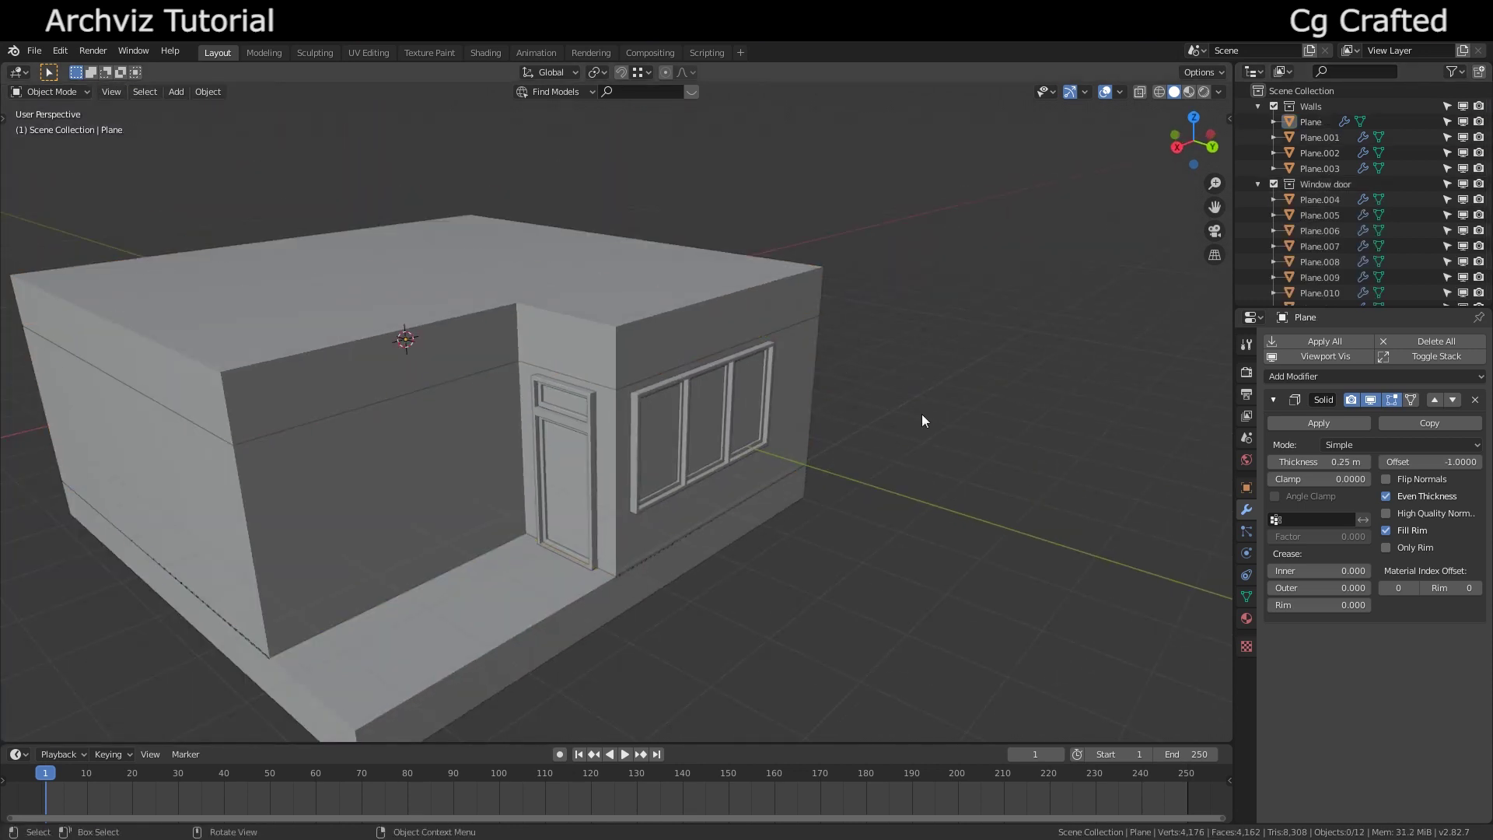
- Start the Shortcut VUr input display with its dock set to Right
key(n)
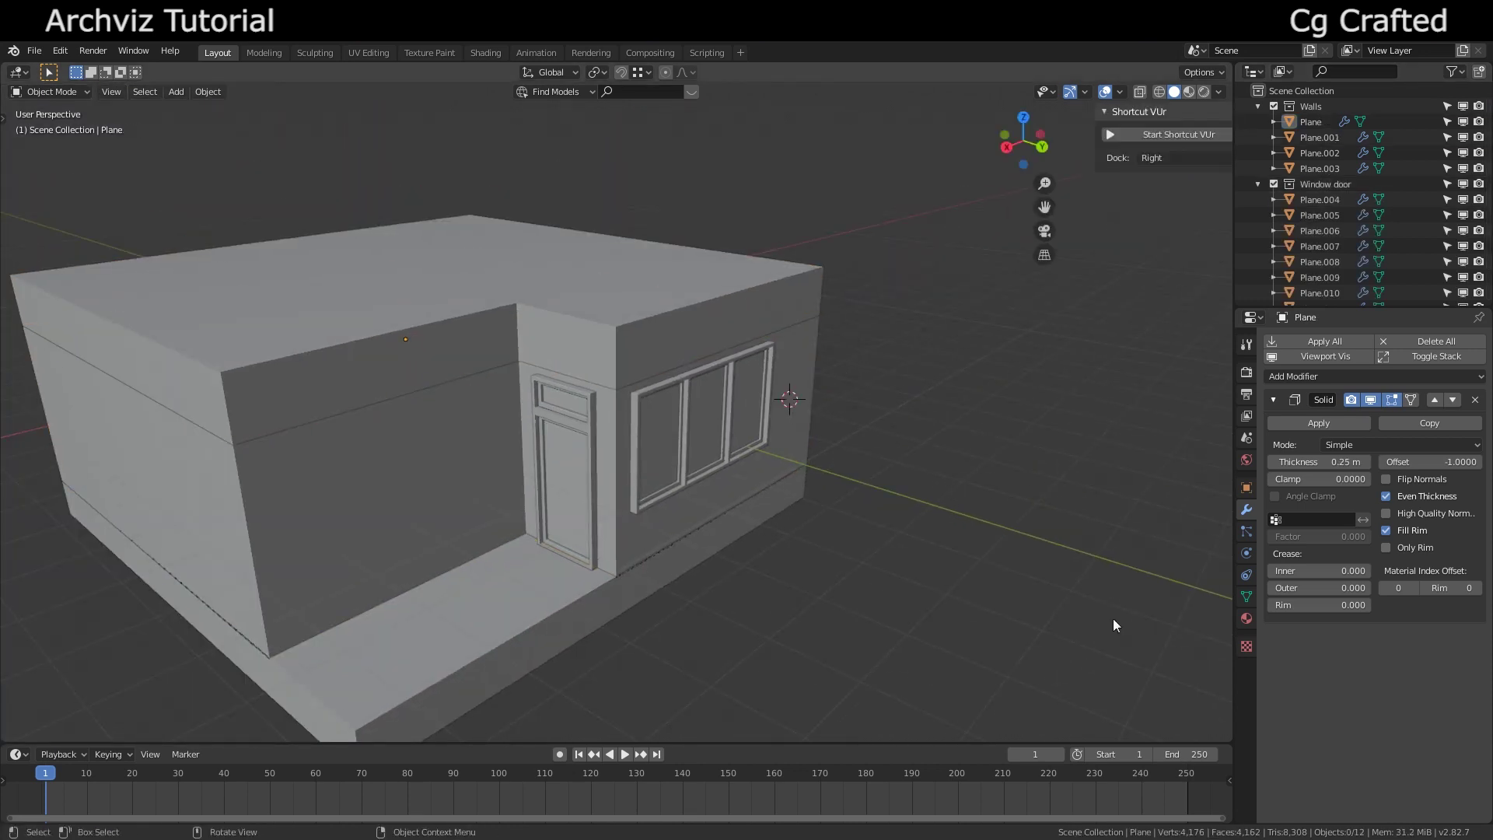
ctrl+scroll(1224, 655, up, 4)
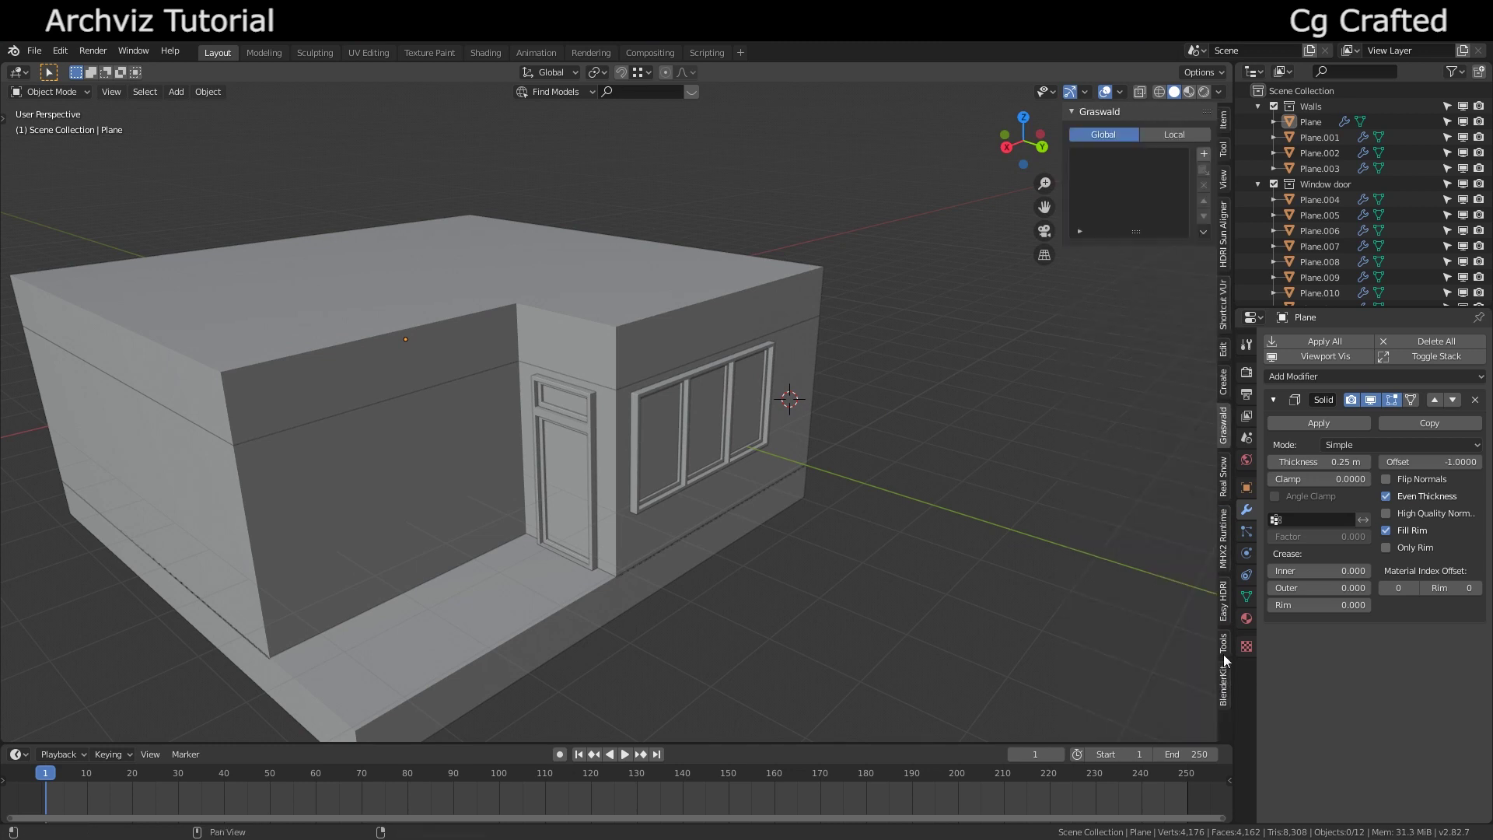
ctrl+scroll(1223, 655, down, 3)
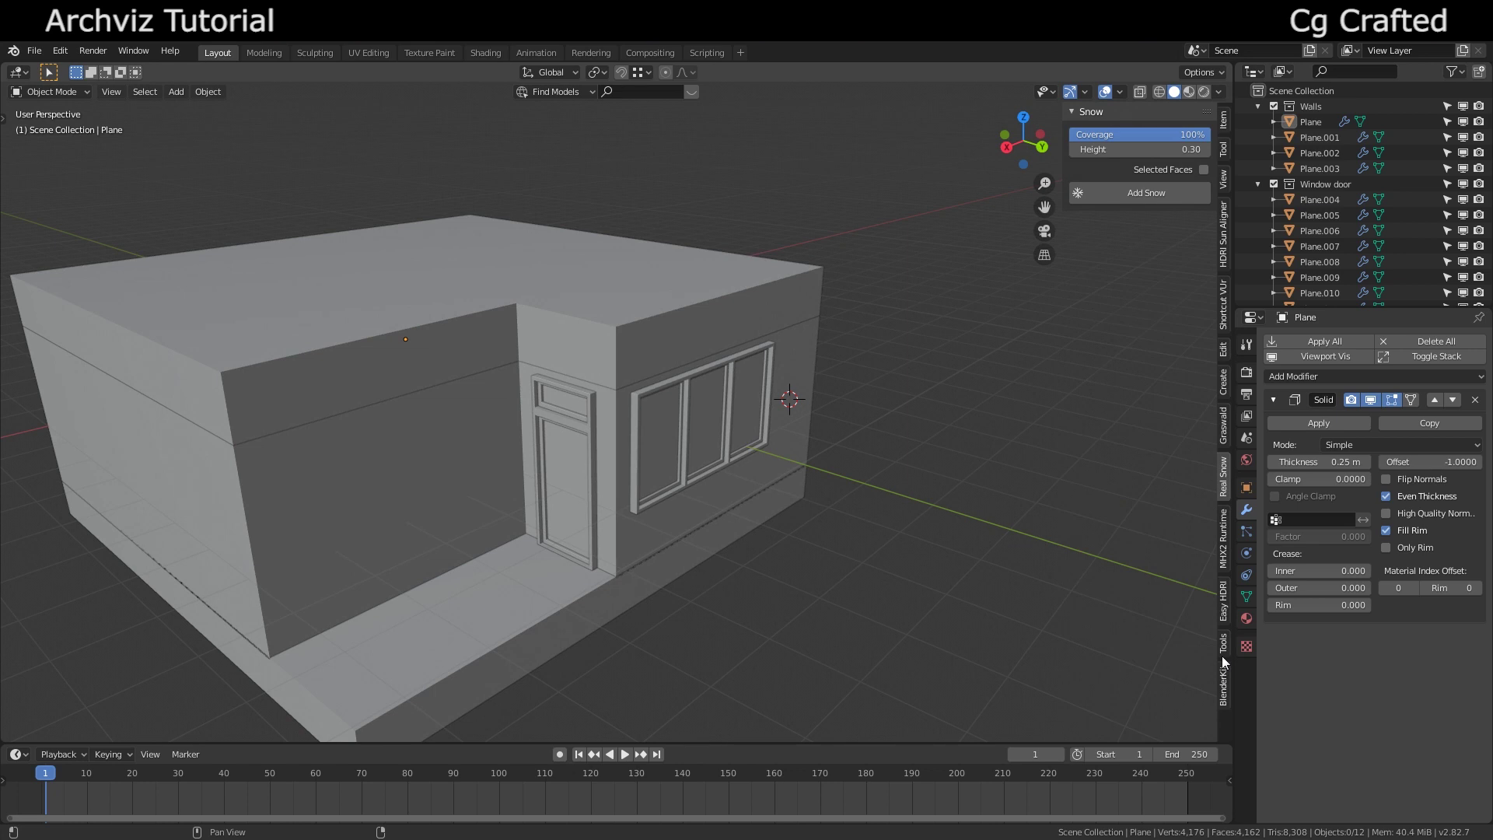
ctrl+scroll(1221, 656, up, 2)
ctrl+scroll(1221, 656, up, 3)
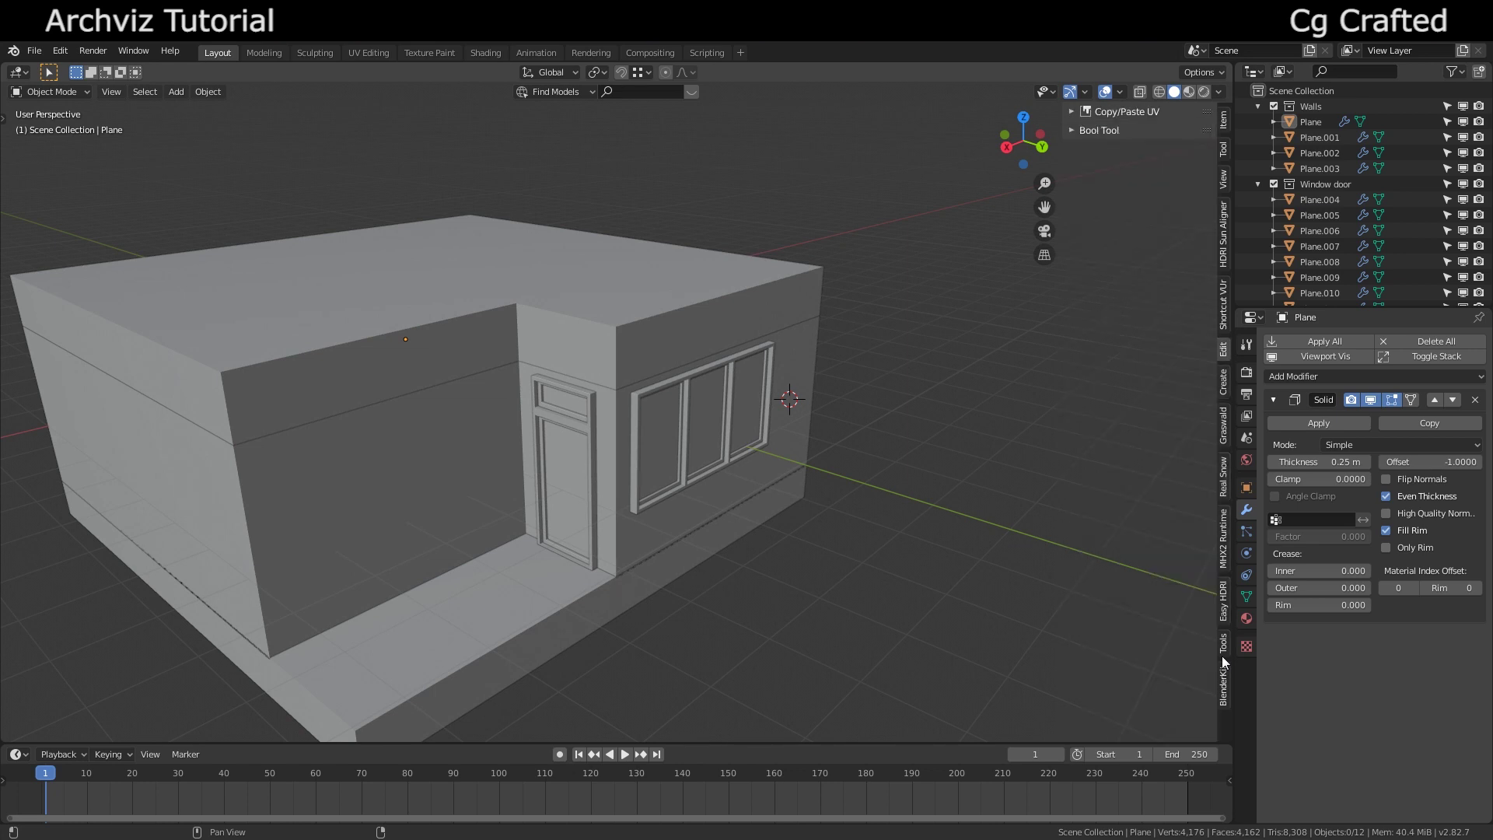
ctrl+scroll(1220, 655, down, 1)
click(1132, 157)
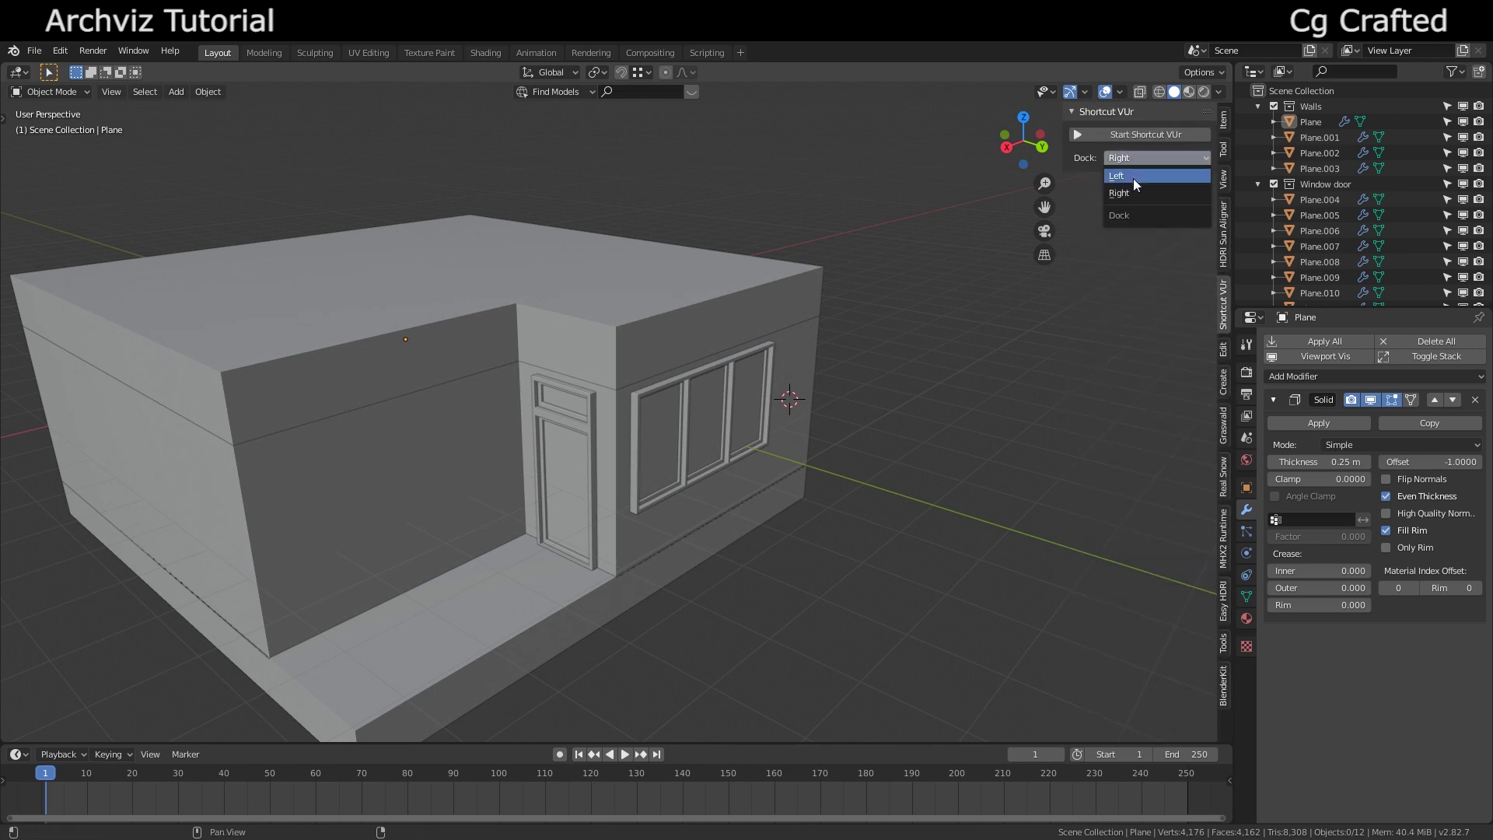
click(1132, 188)
click(1131, 135)
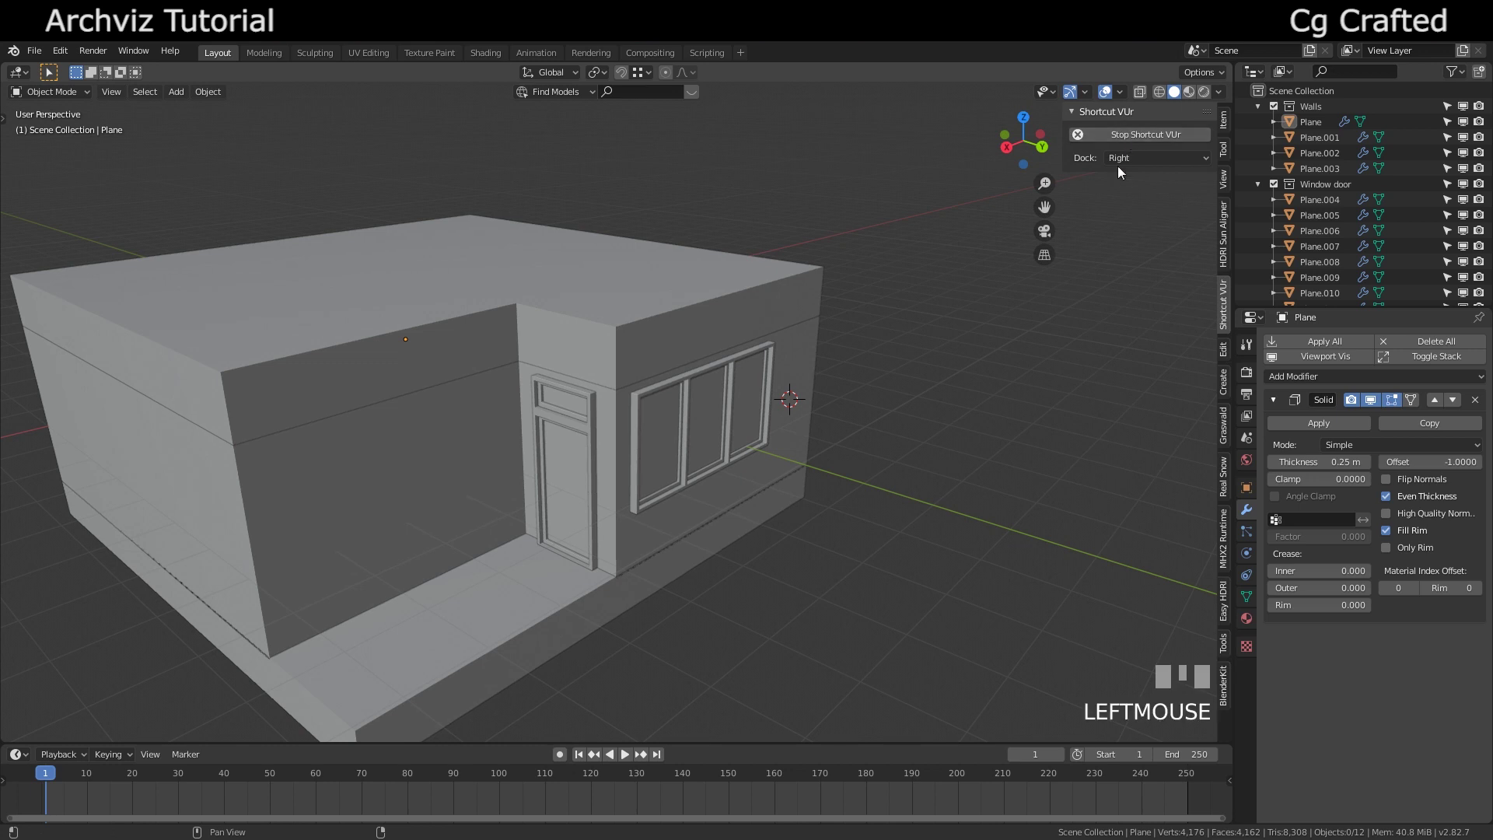
key(n)
- Place the 3D cursor on the outer wall beside the window and add a 2 m cube there
middle_drag(989, 385, 816, 506)
scroll(816, 513, up, 2)
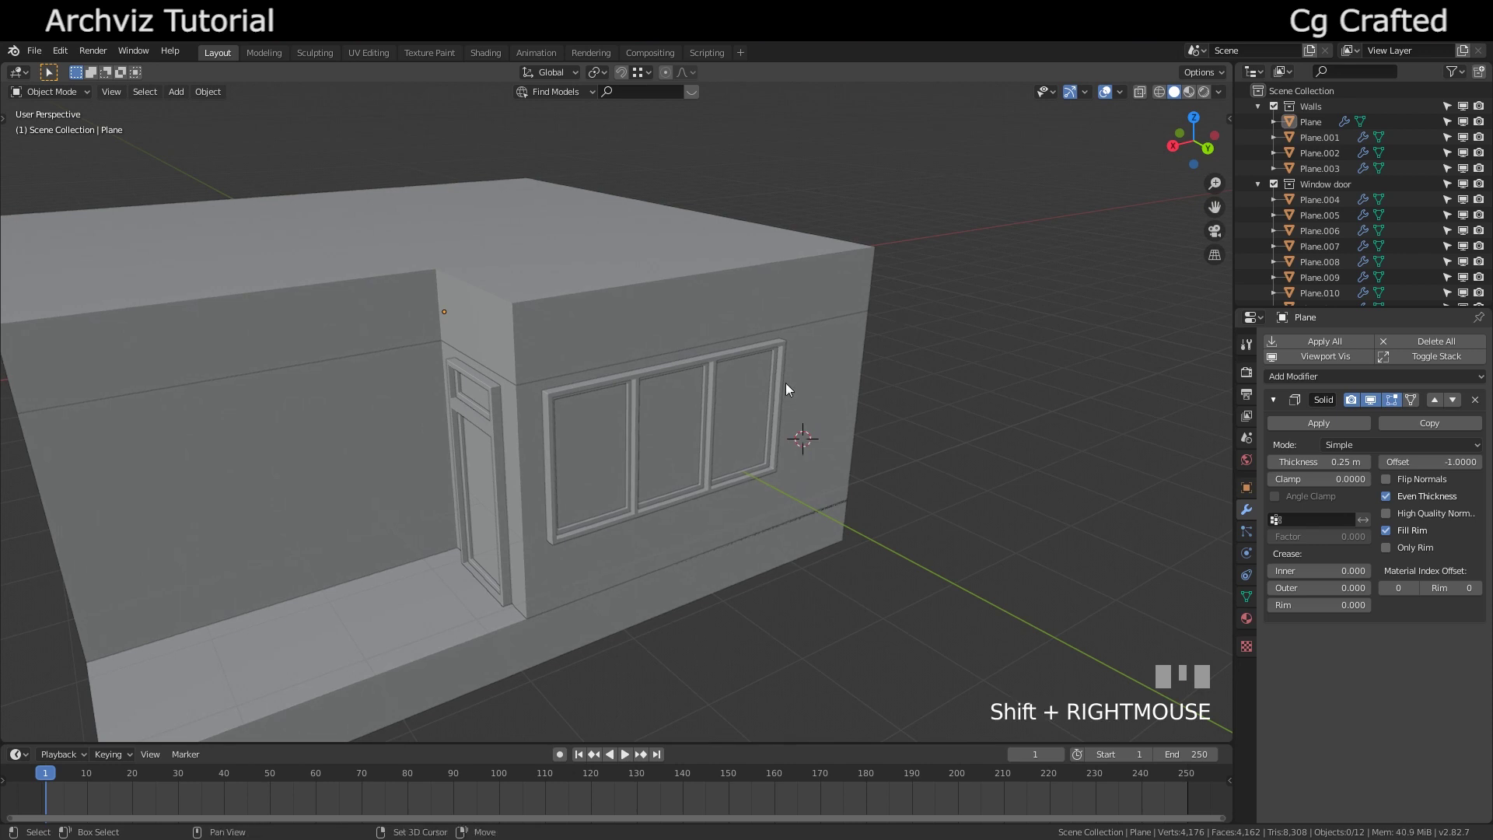
key(shift+a)
mouse_move(785, 383)
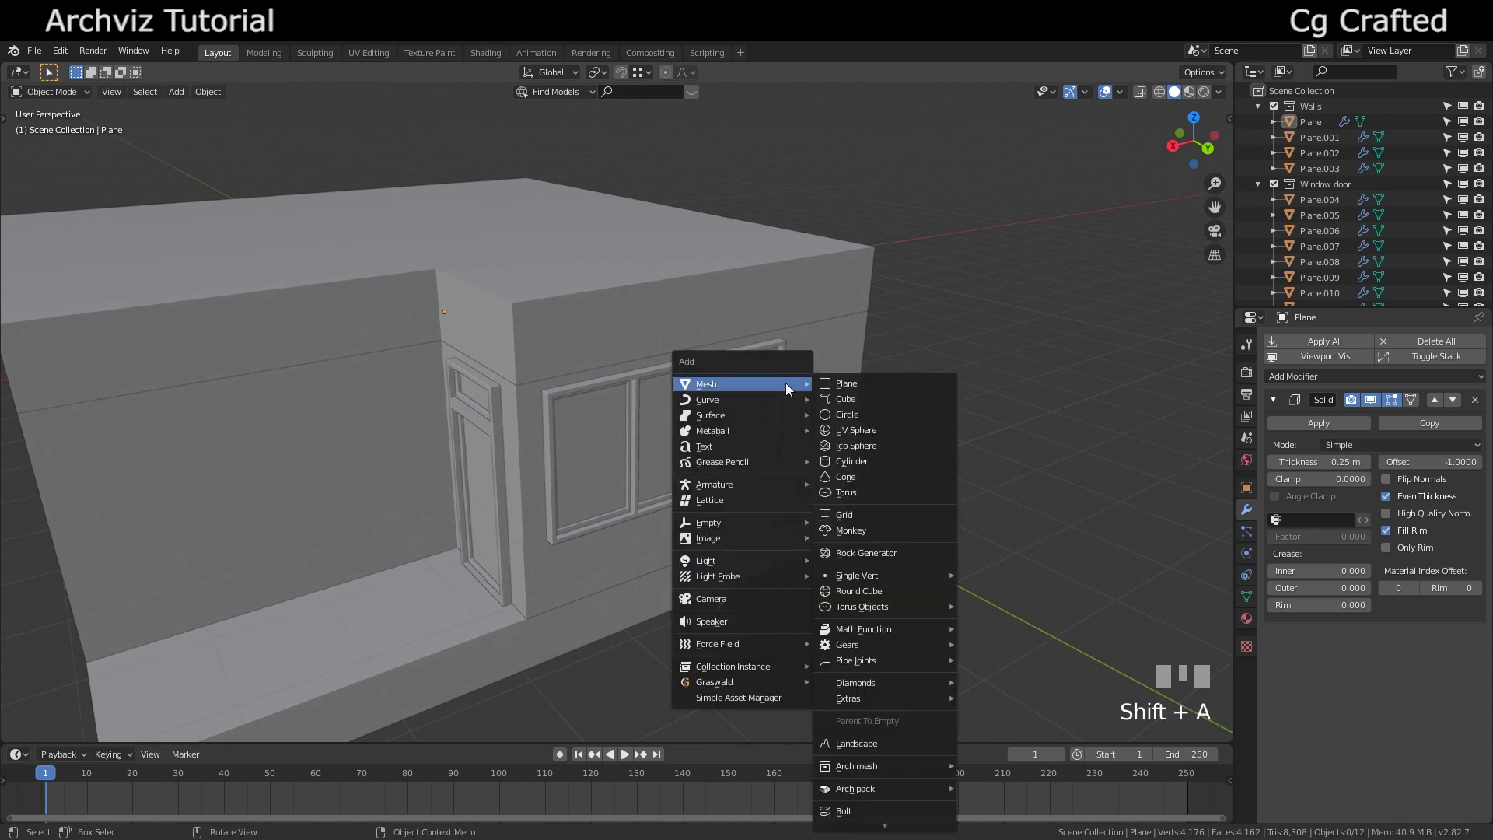
click(874, 400)
shift+middle_drag(911, 420, 820, 482)
scroll(820, 482, up, 2)
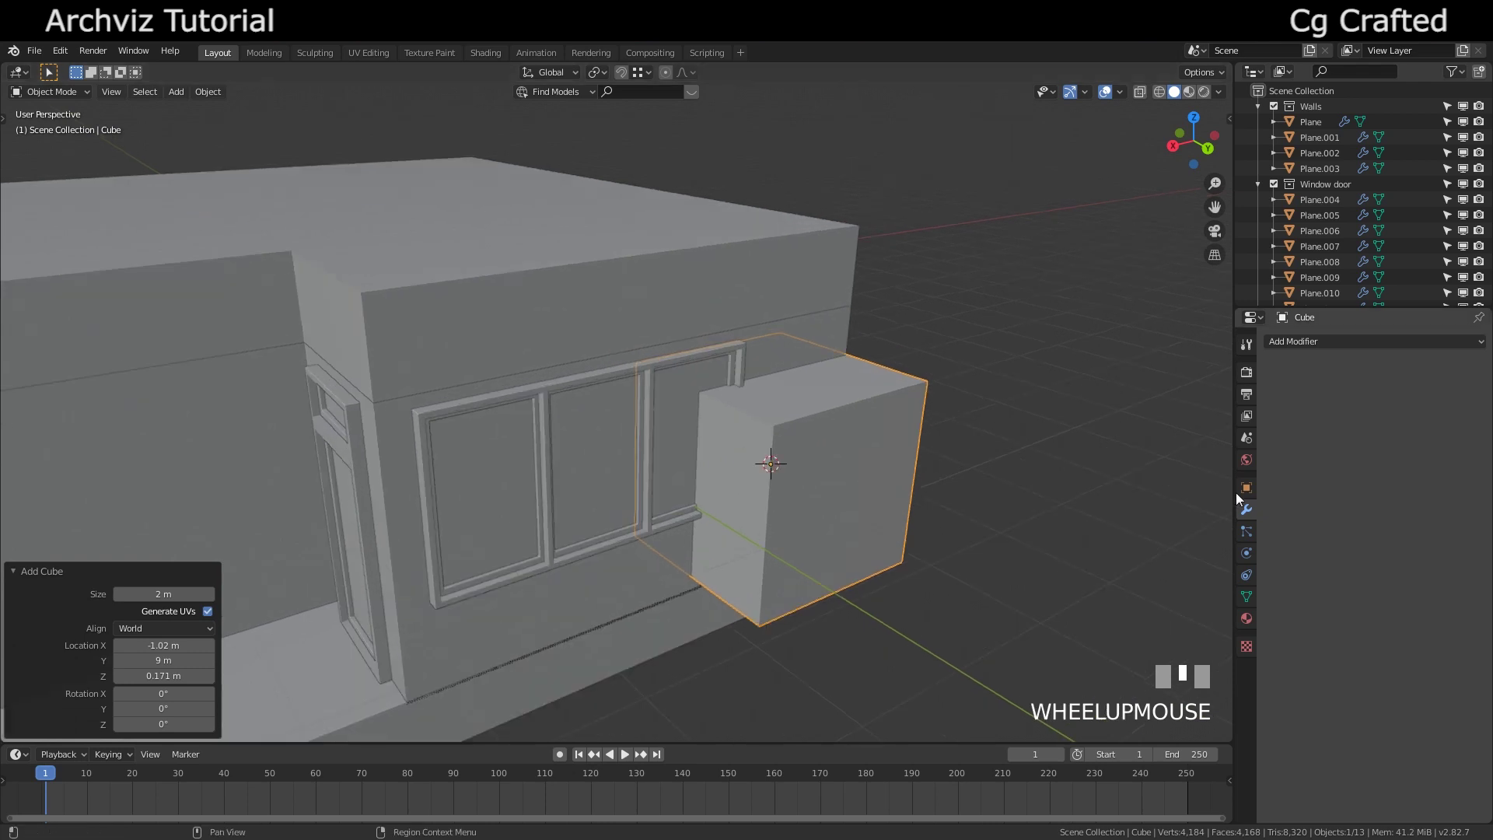
- Set the new cube's viewport display to Wire
click(1245, 488)
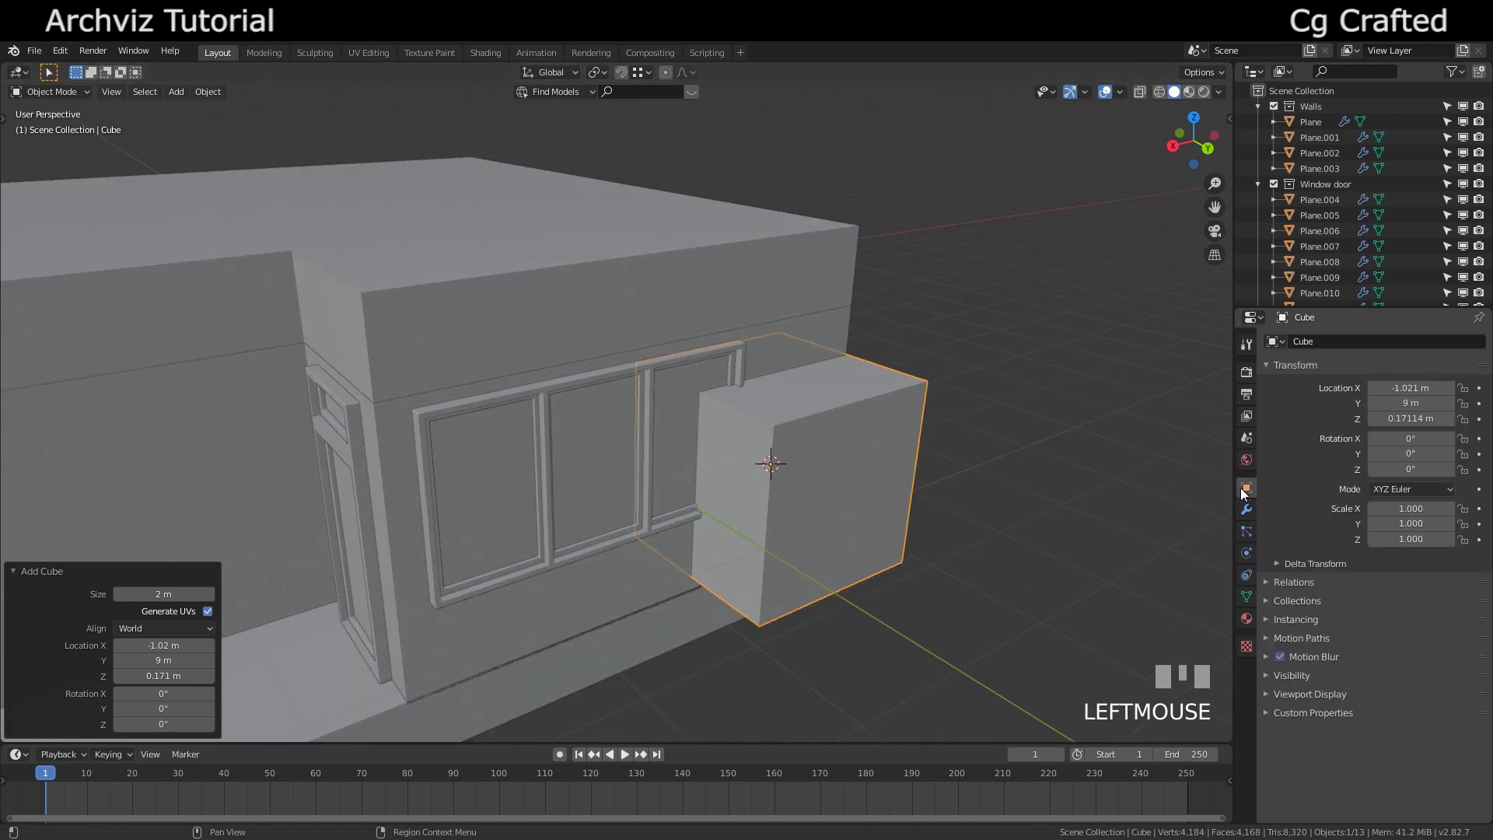
click(1296, 689)
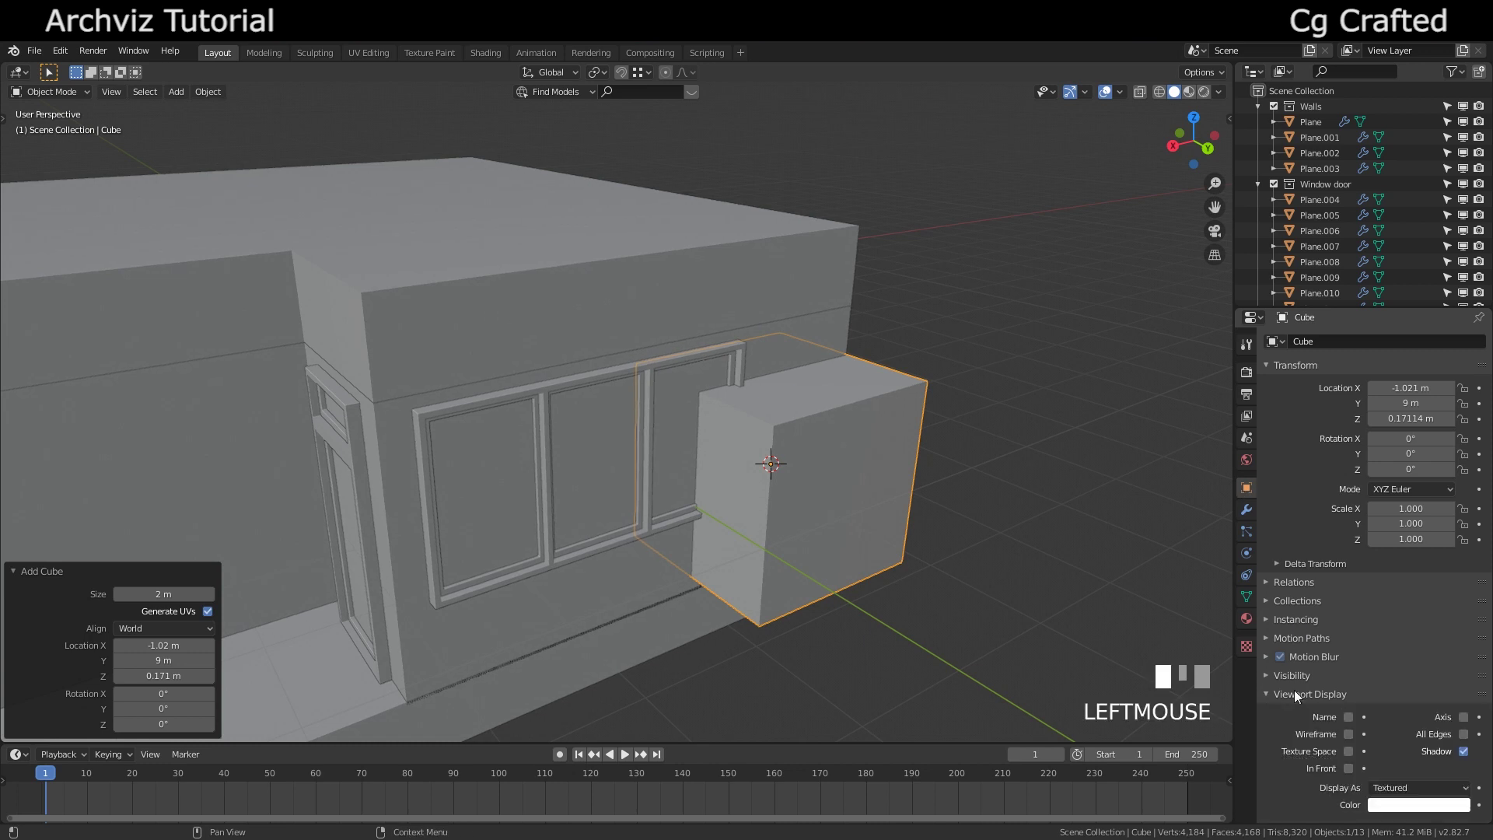
click(1299, 676)
scroll(1300, 678, down, 3)
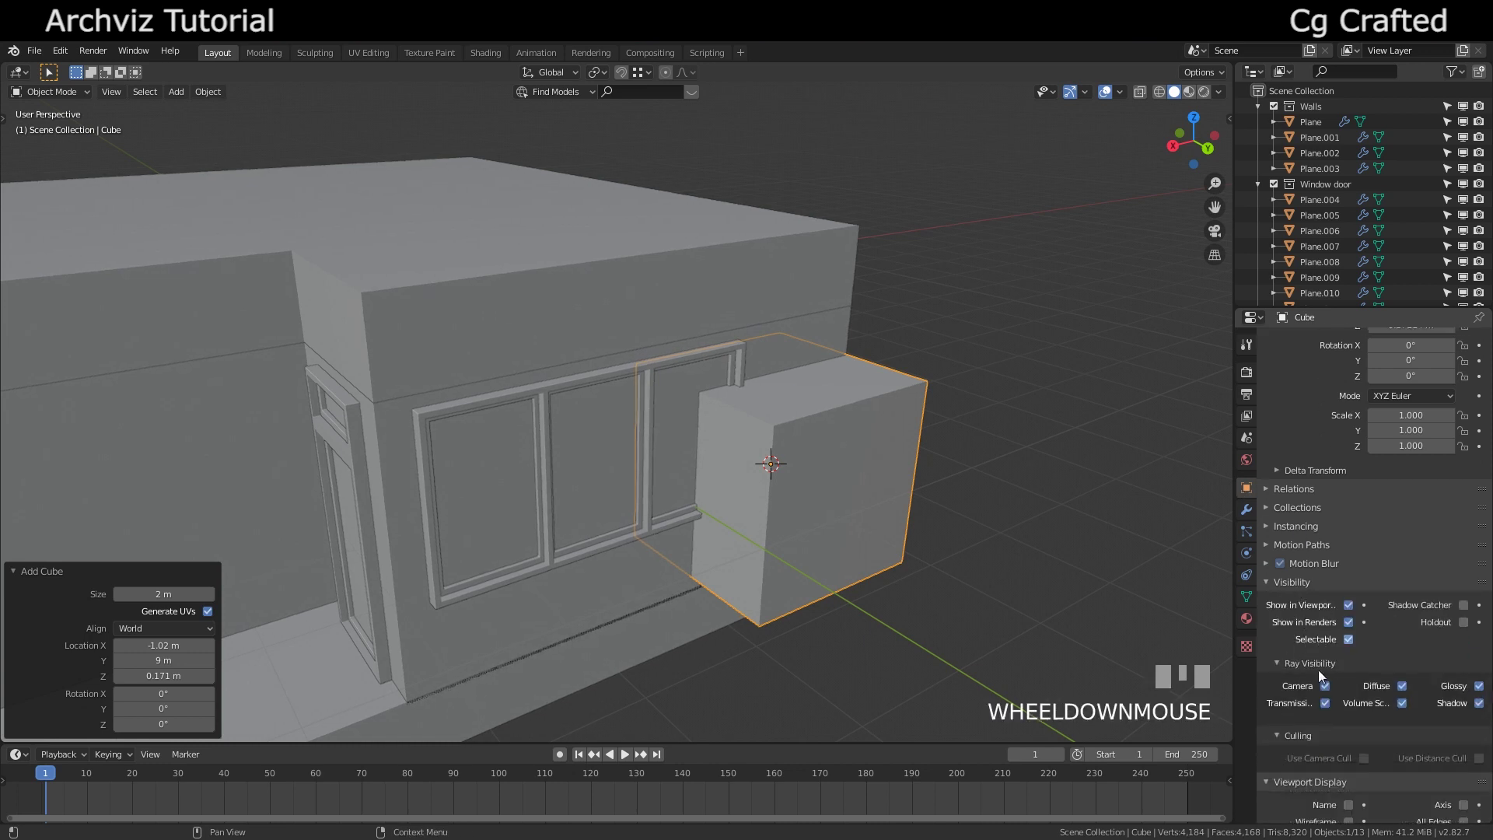
scroll(1322, 672, down, 4)
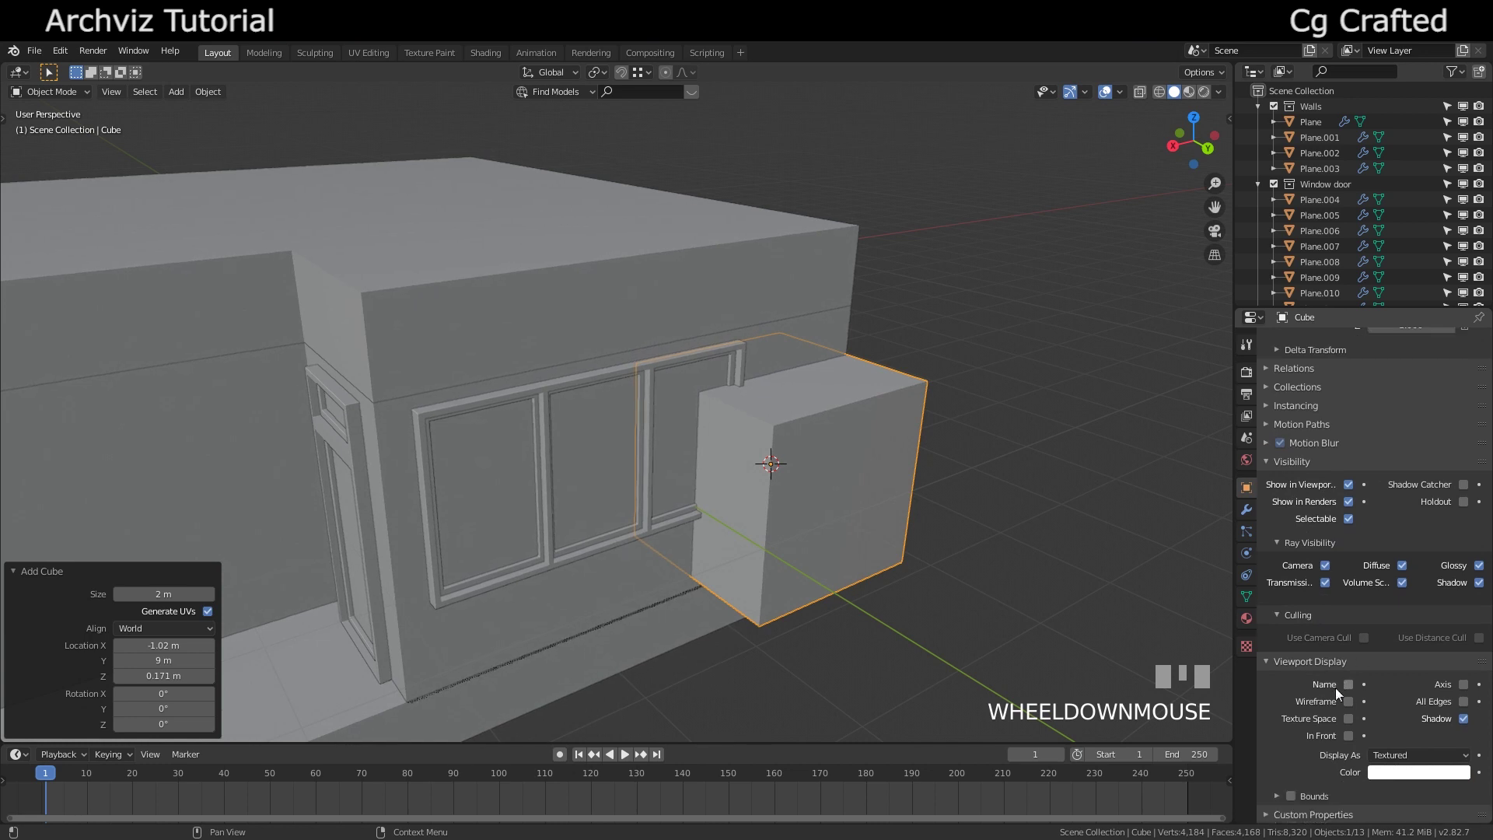
click(1397, 757)
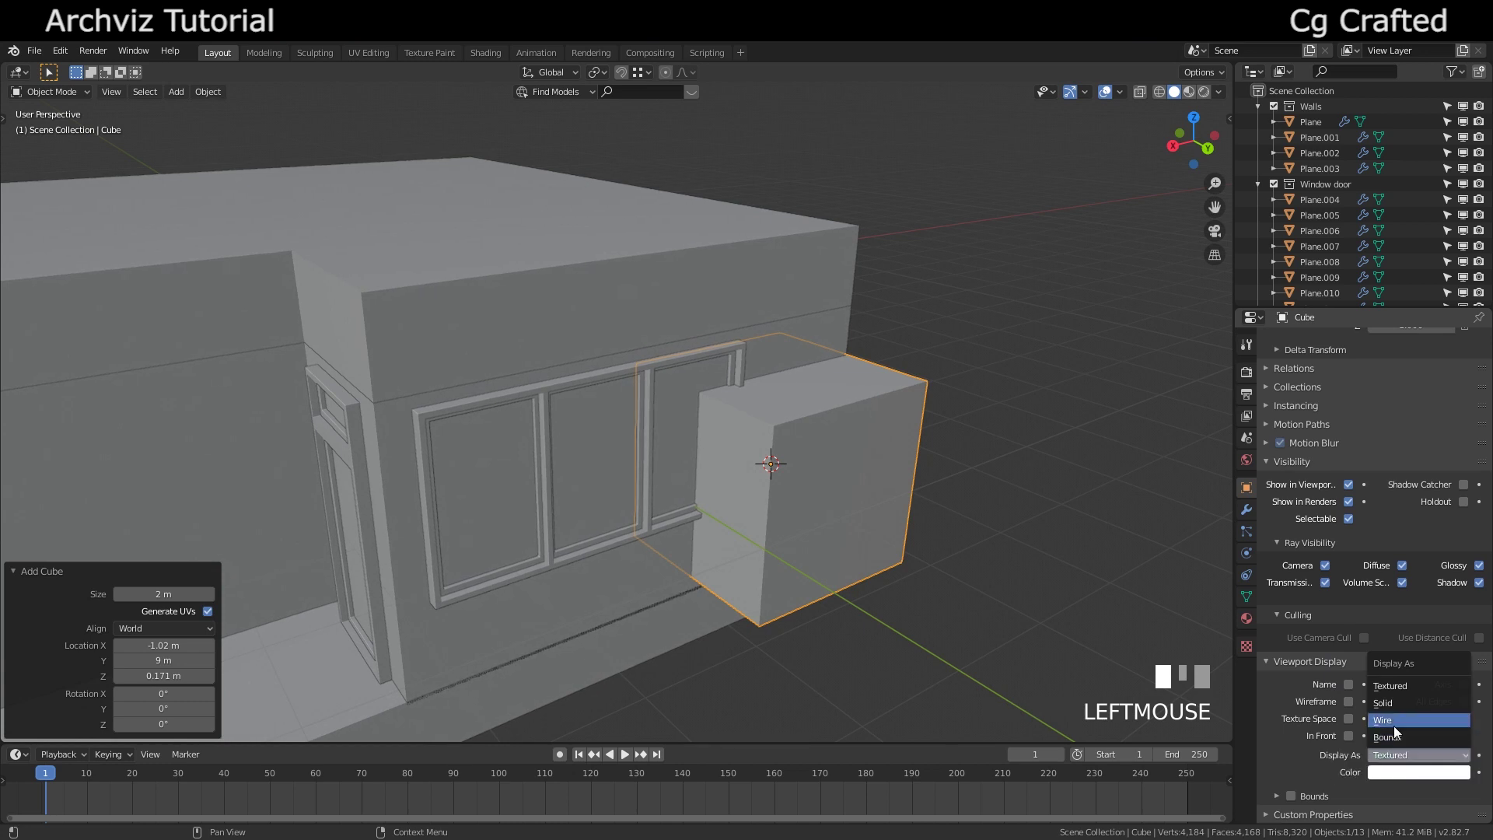
click(1393, 723)
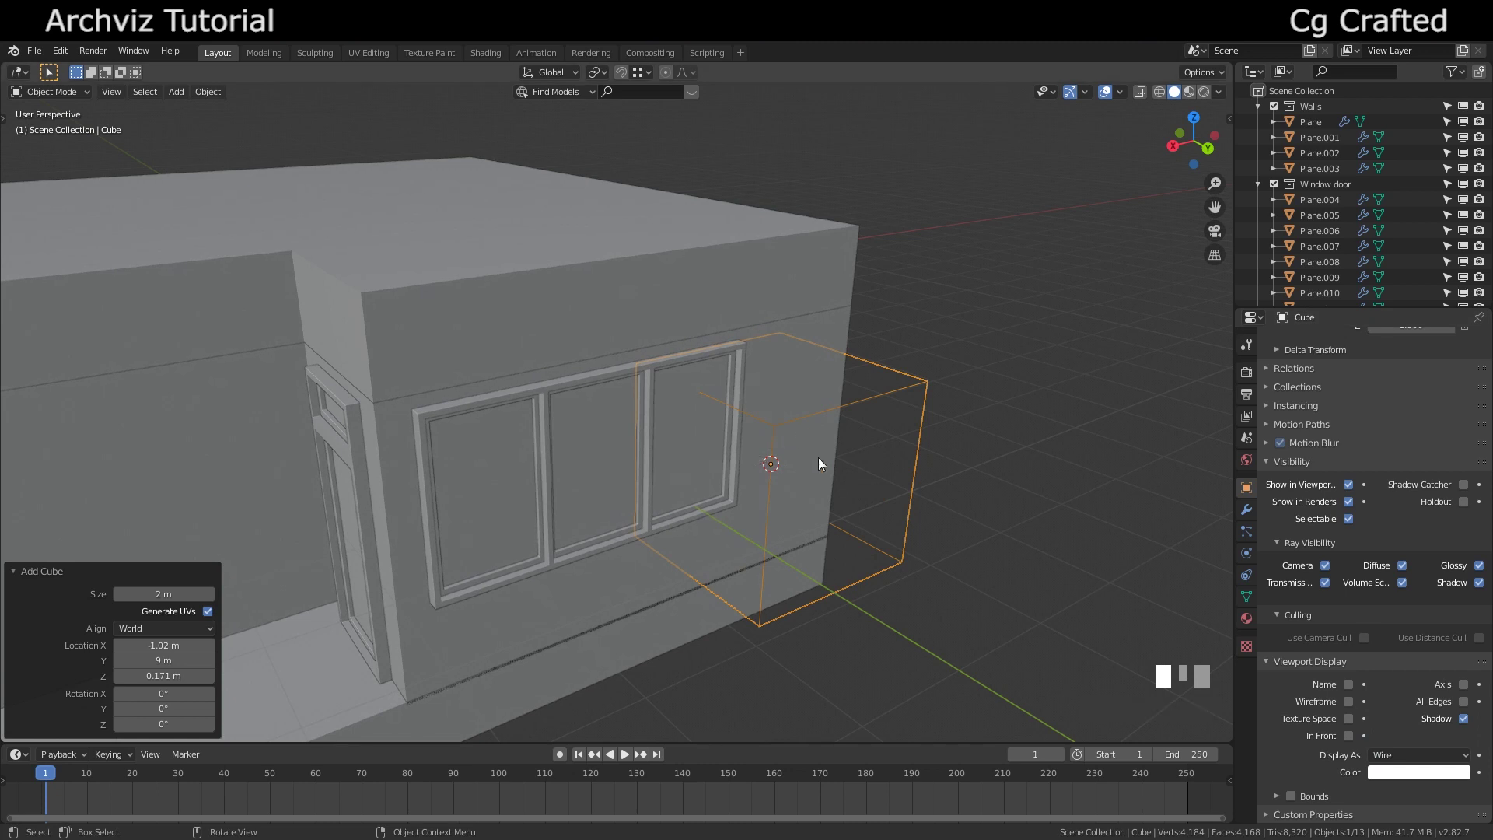
- Add a Boolean modifier to the wall object Plane, using Difference with the wireframe cube as the cutter
click(1248, 510)
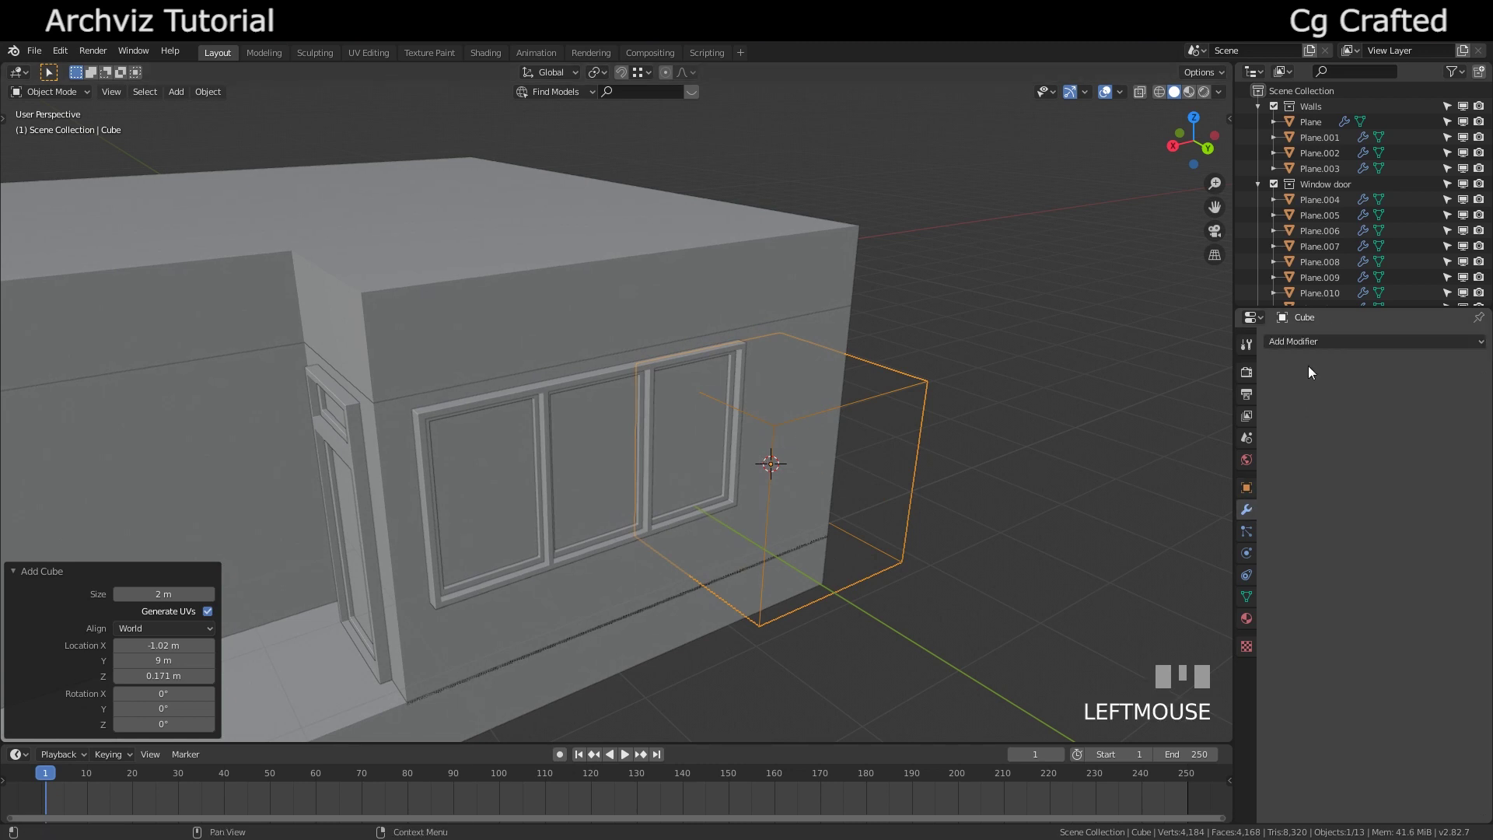
click(1316, 343)
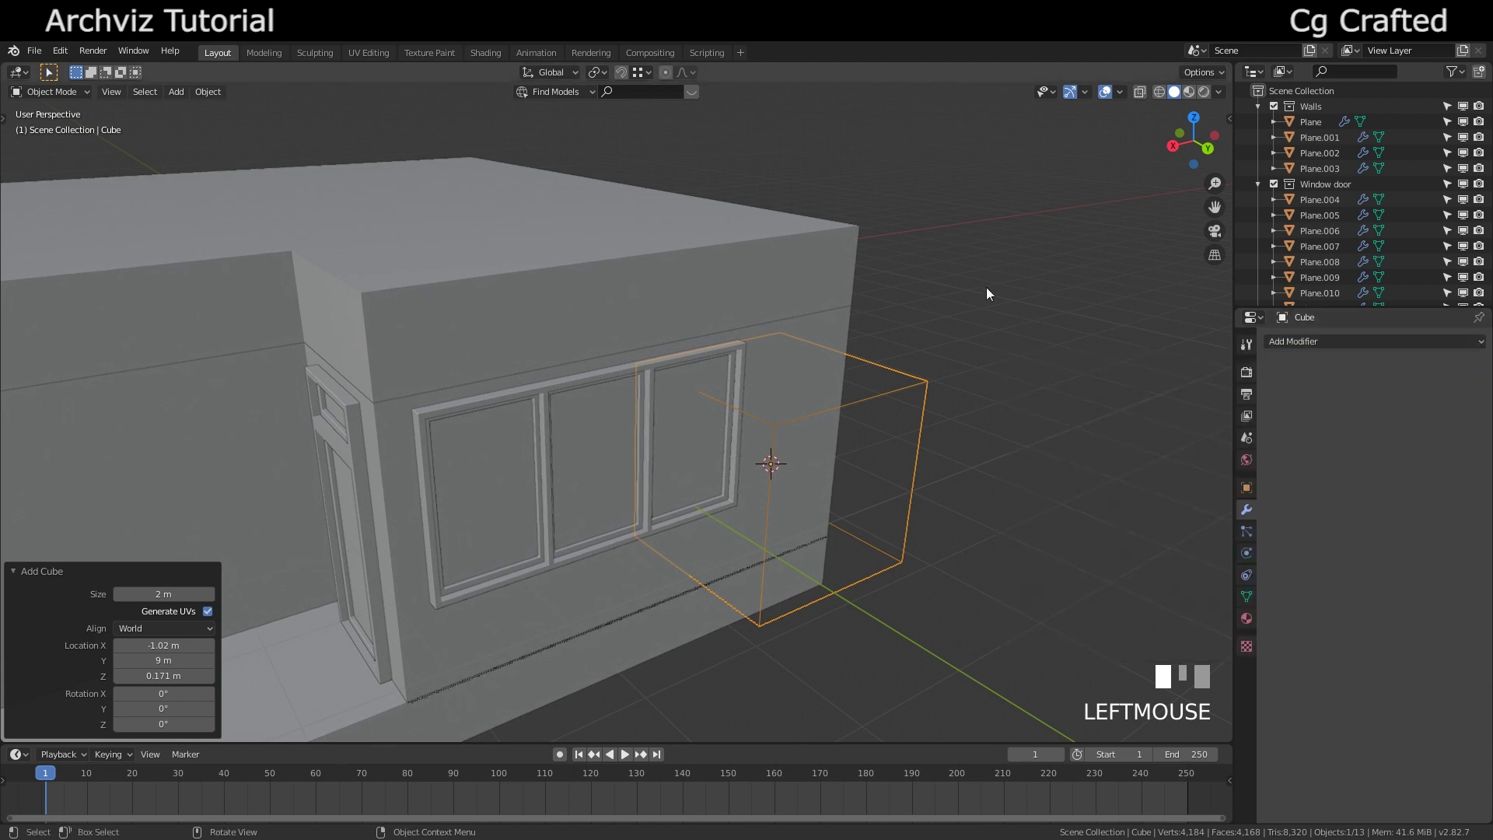
click(970, 292)
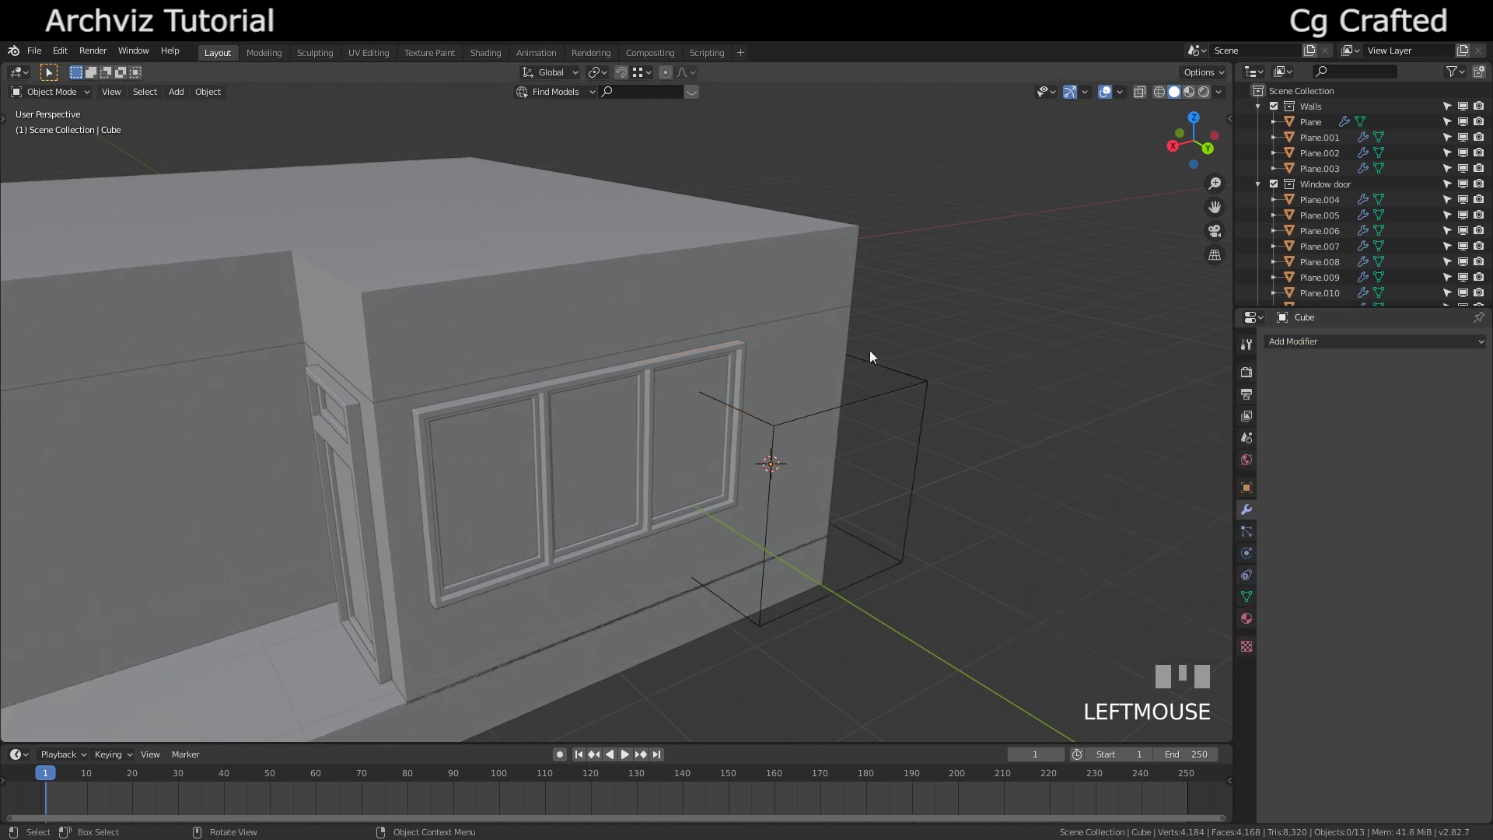
click(817, 350)
click(1267, 378)
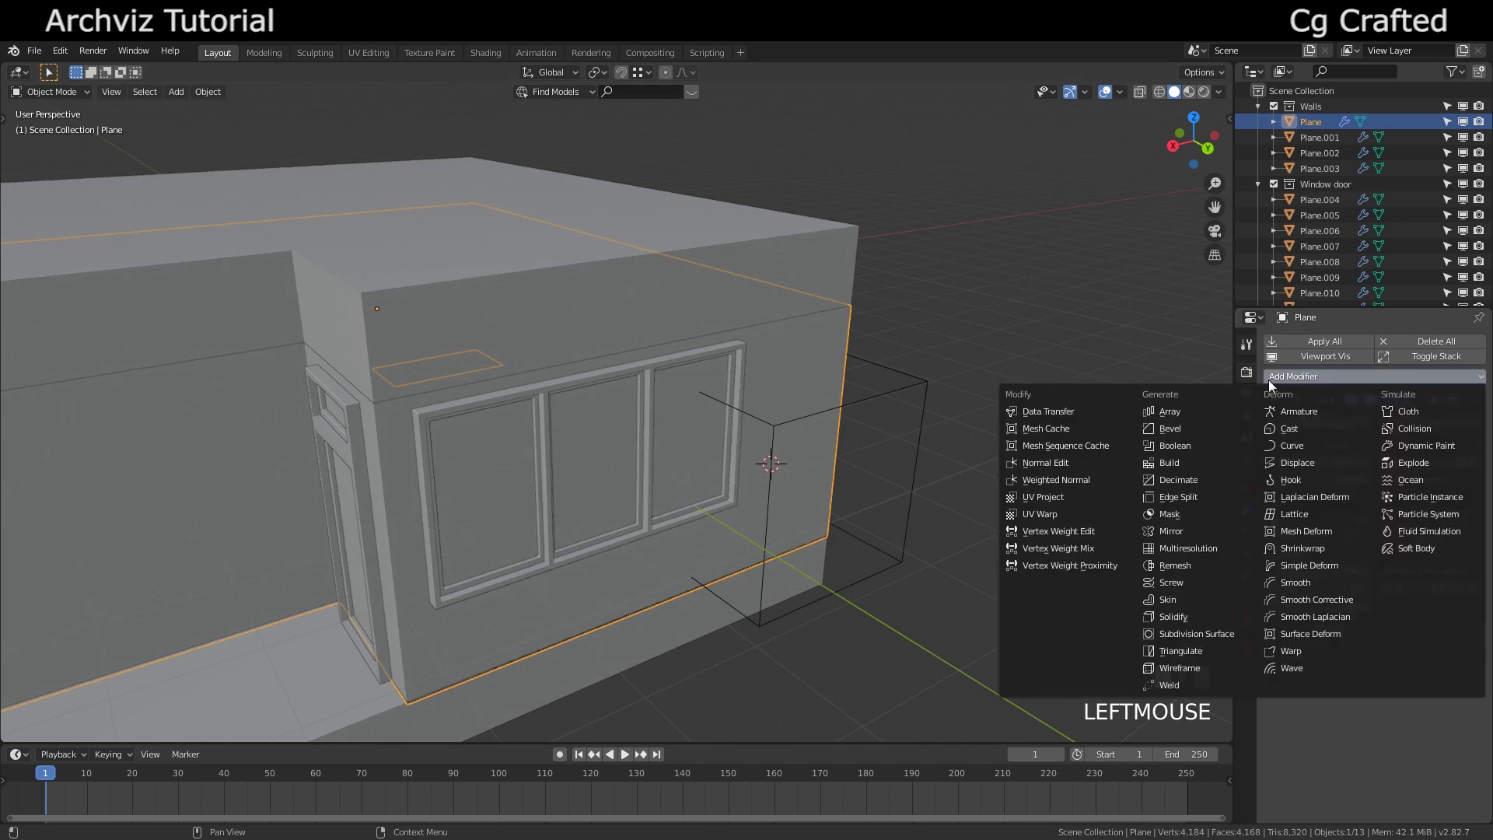
click(1165, 444)
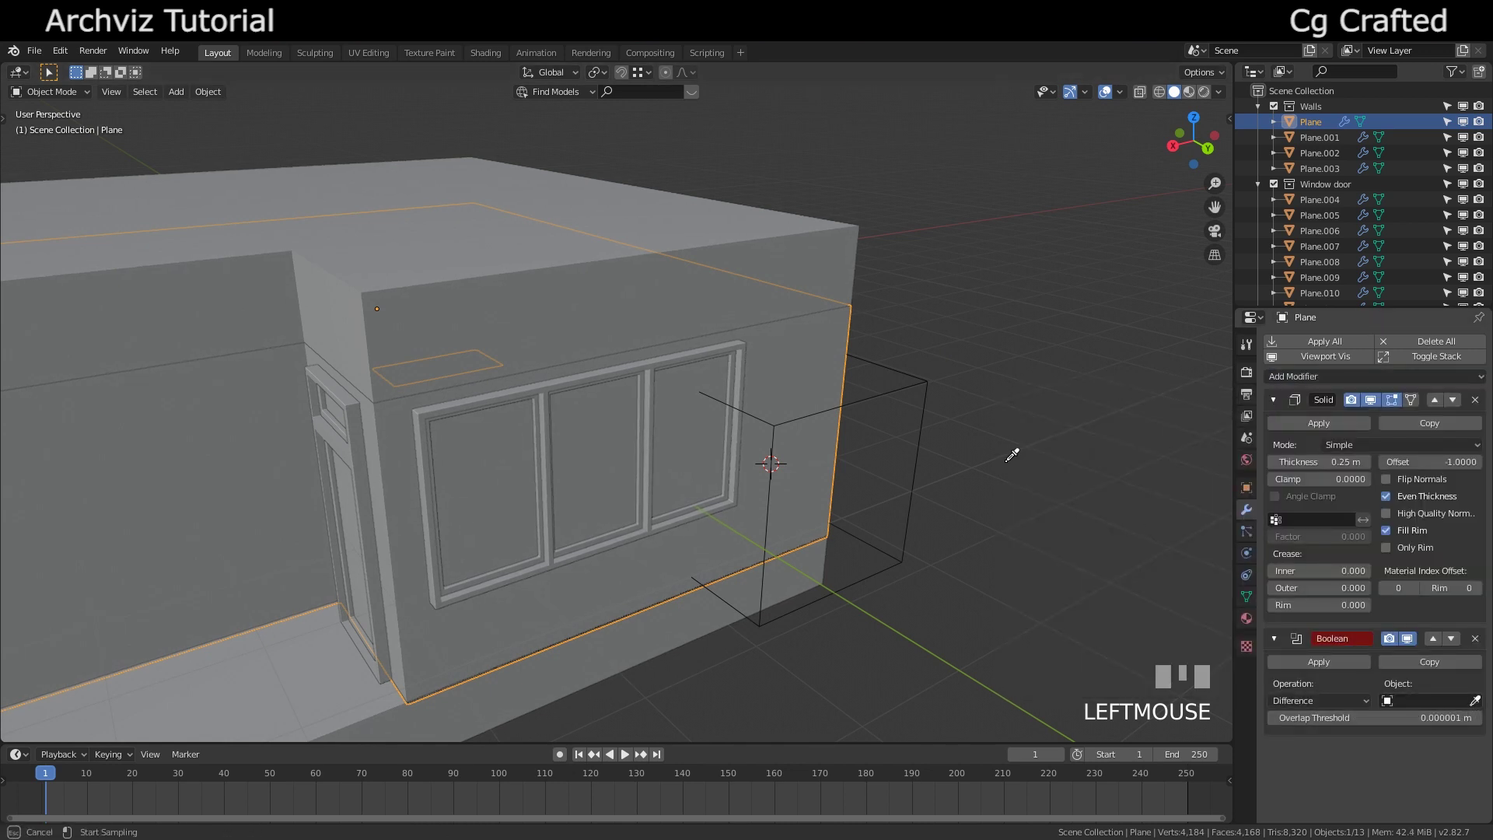
click(927, 370)
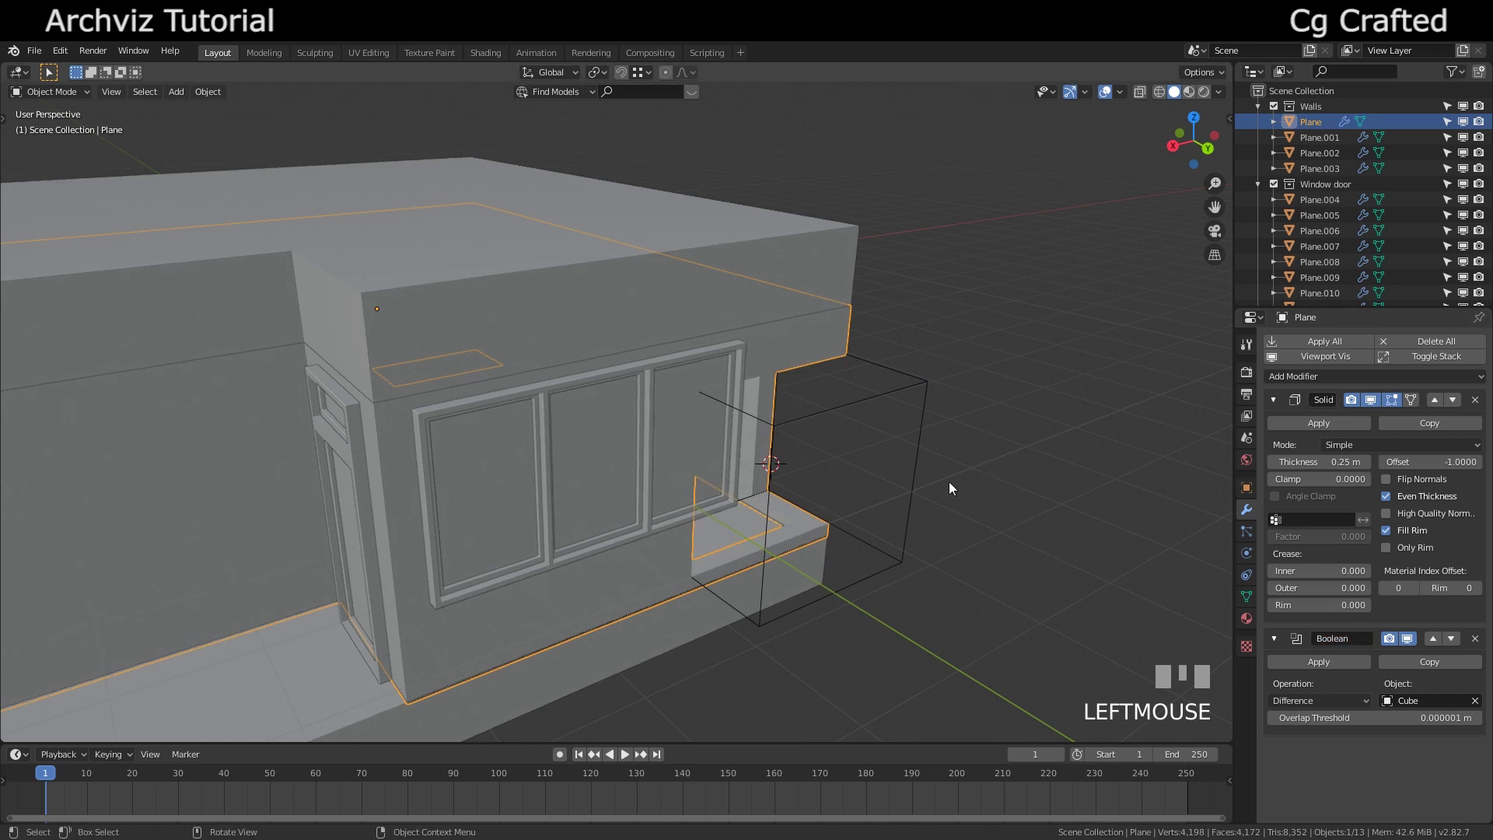
- Scale the cutter cube 0.526 along Z and raise it about 0.79 m to the window's height
middle_drag(949, 489, 327, 346)
click(867, 463)
key(s)
key(z)
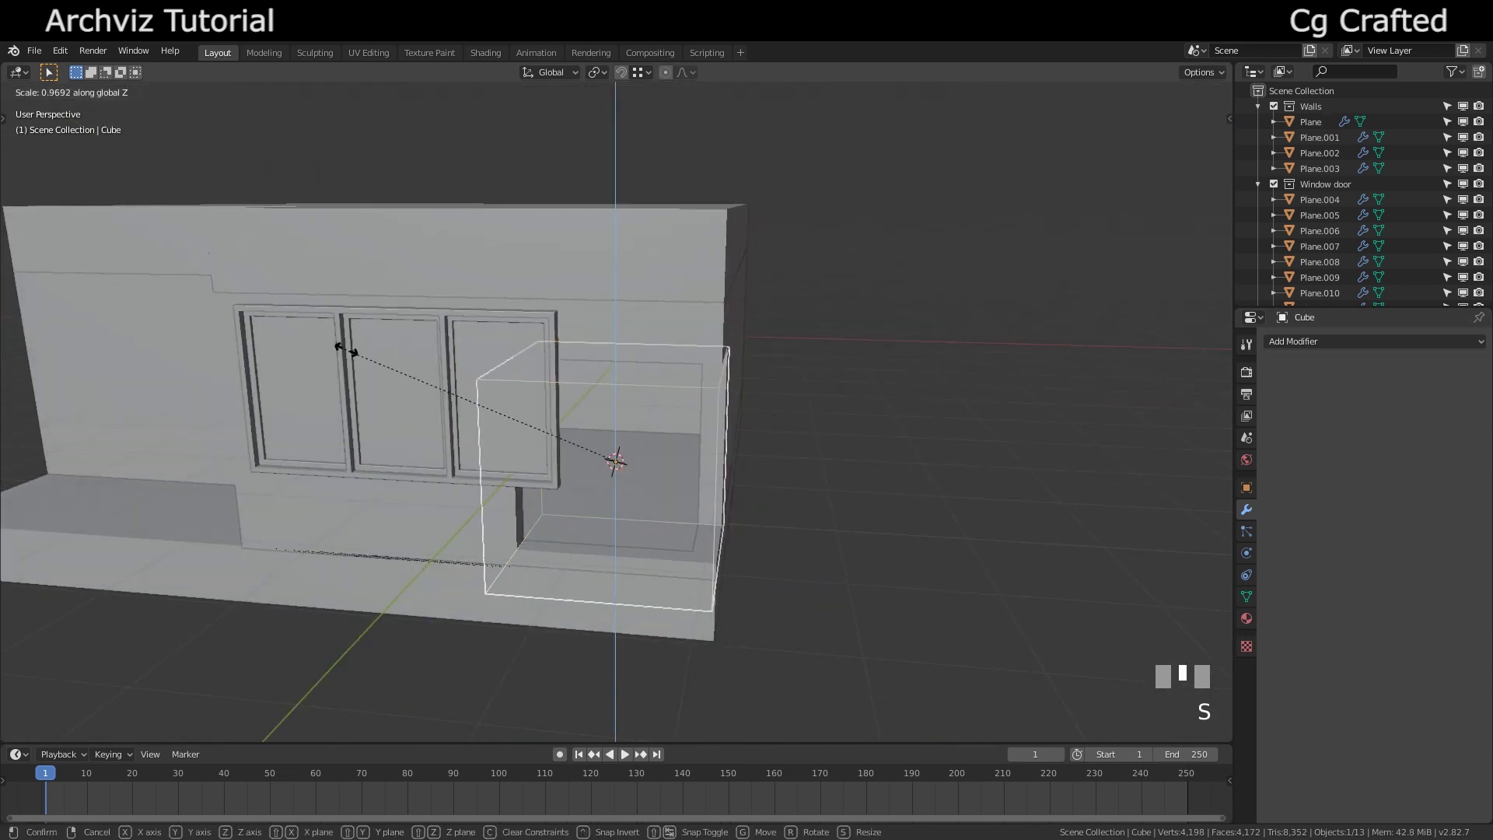
click(455, 405)
key(g)
key(z)
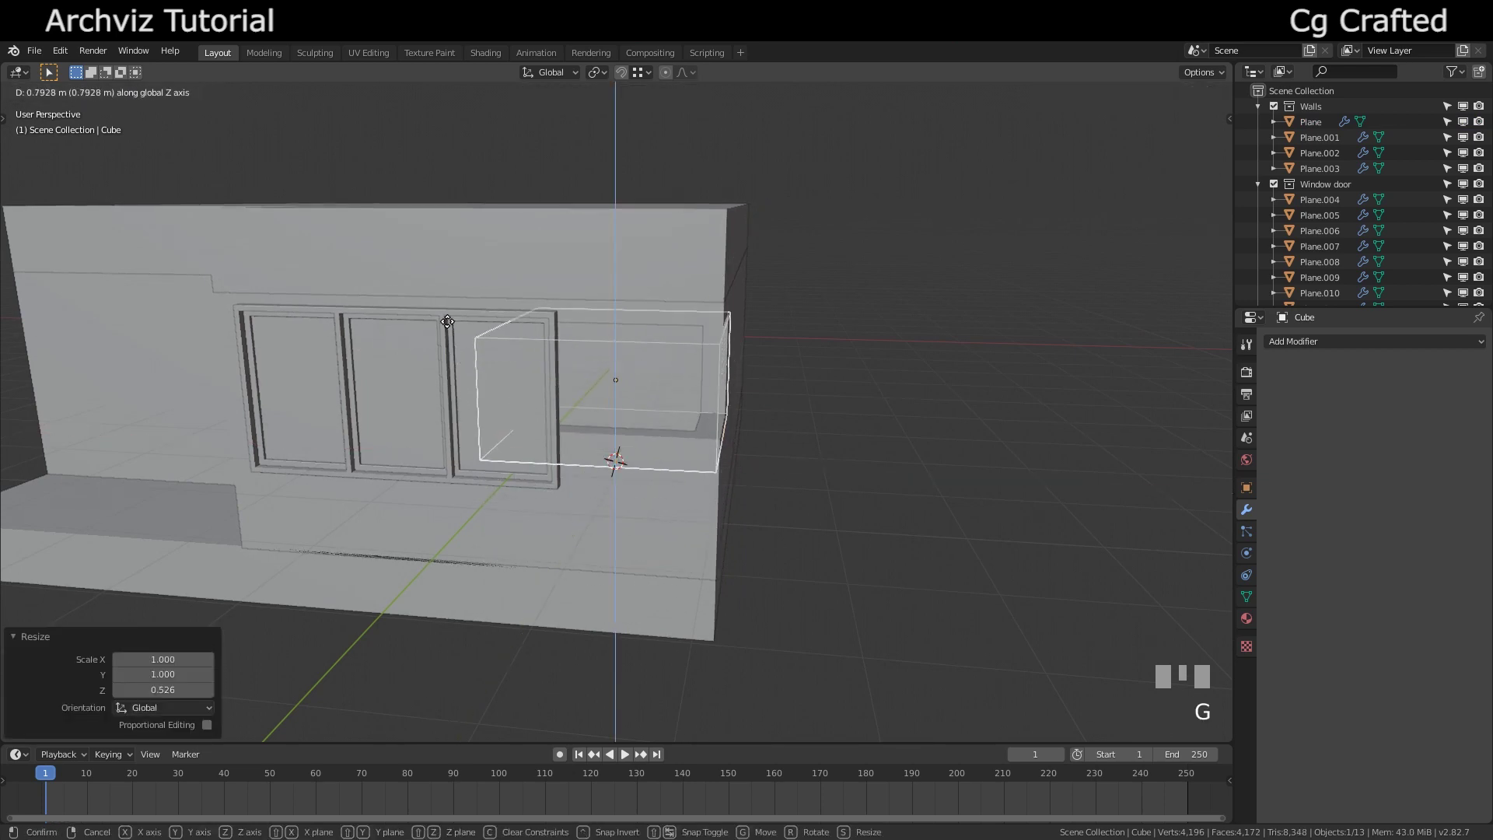
click(447, 321)
- Move the cutter cube 1.76 m along X onto the window and stretch it along X toward the frame's width
shift+middle_drag(447, 321, 510, 347)
key(g)
key(x)
click(449, 420)
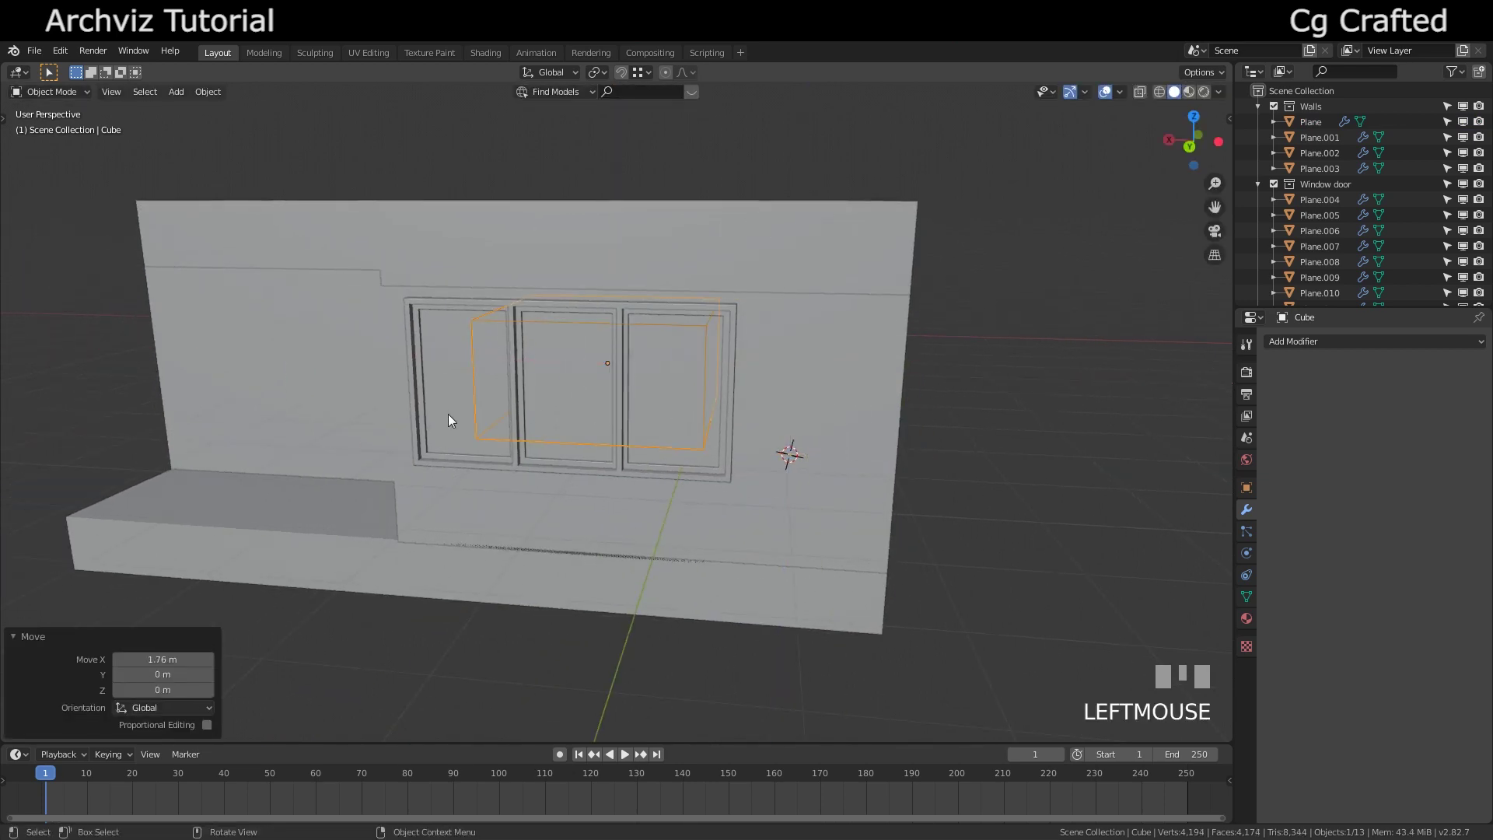
middle_drag(449, 420, 586, 407)
key(s)
key(x)
click(403, 363)
- Scale the cutter cube 0.547 along Y and shift it along X to centre it on the window
key(s)
key(y)
click(409, 352)
key(s)
key(g)
key(x)
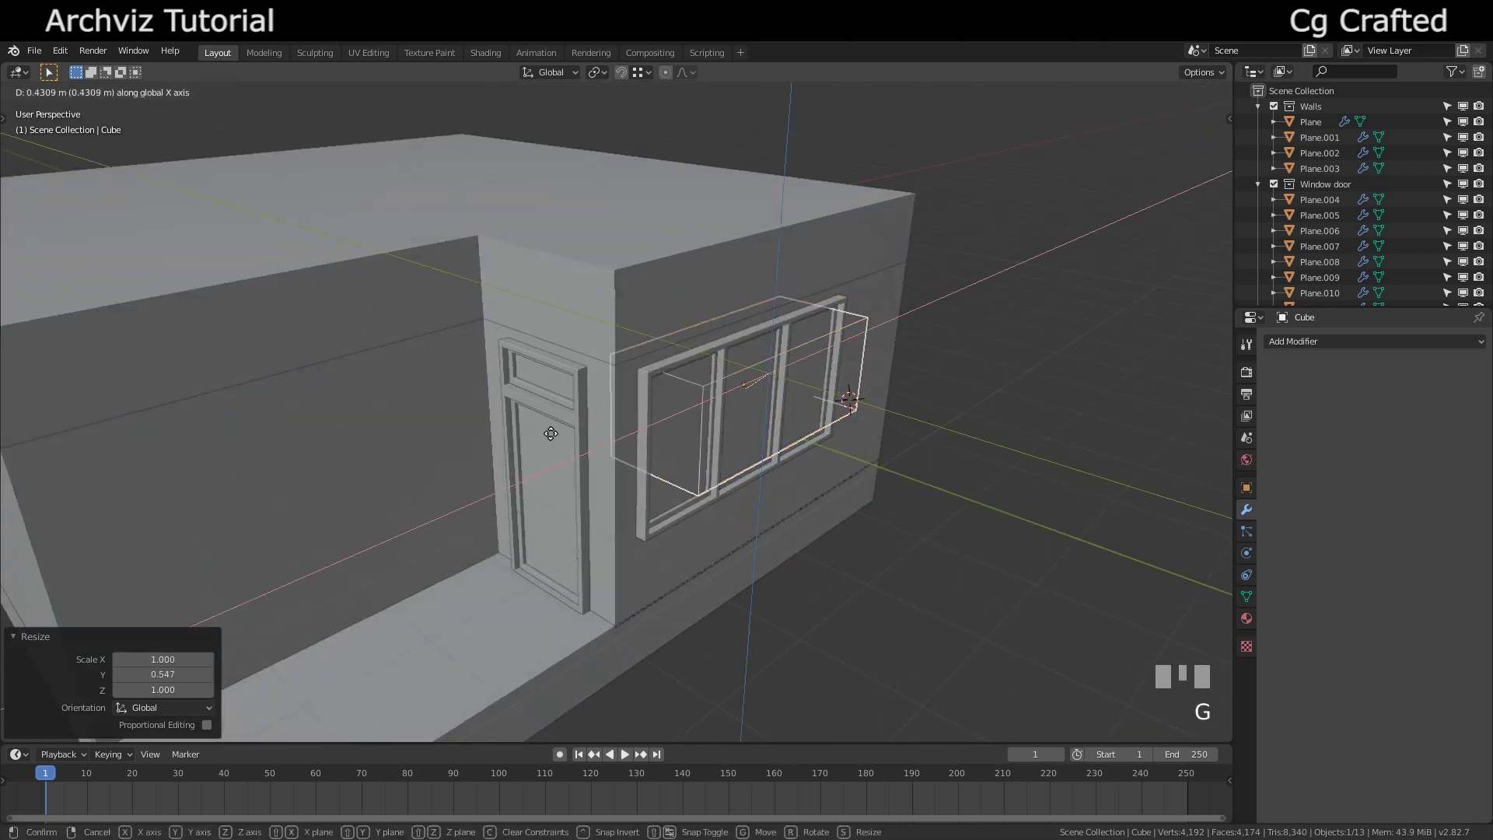
click(572, 422)
- Lower the cutter cube by 0.286 m and scale it 1.451 along Z to match the window's height
key(g)
key(z)
click(580, 413)
key(s)
key(z)
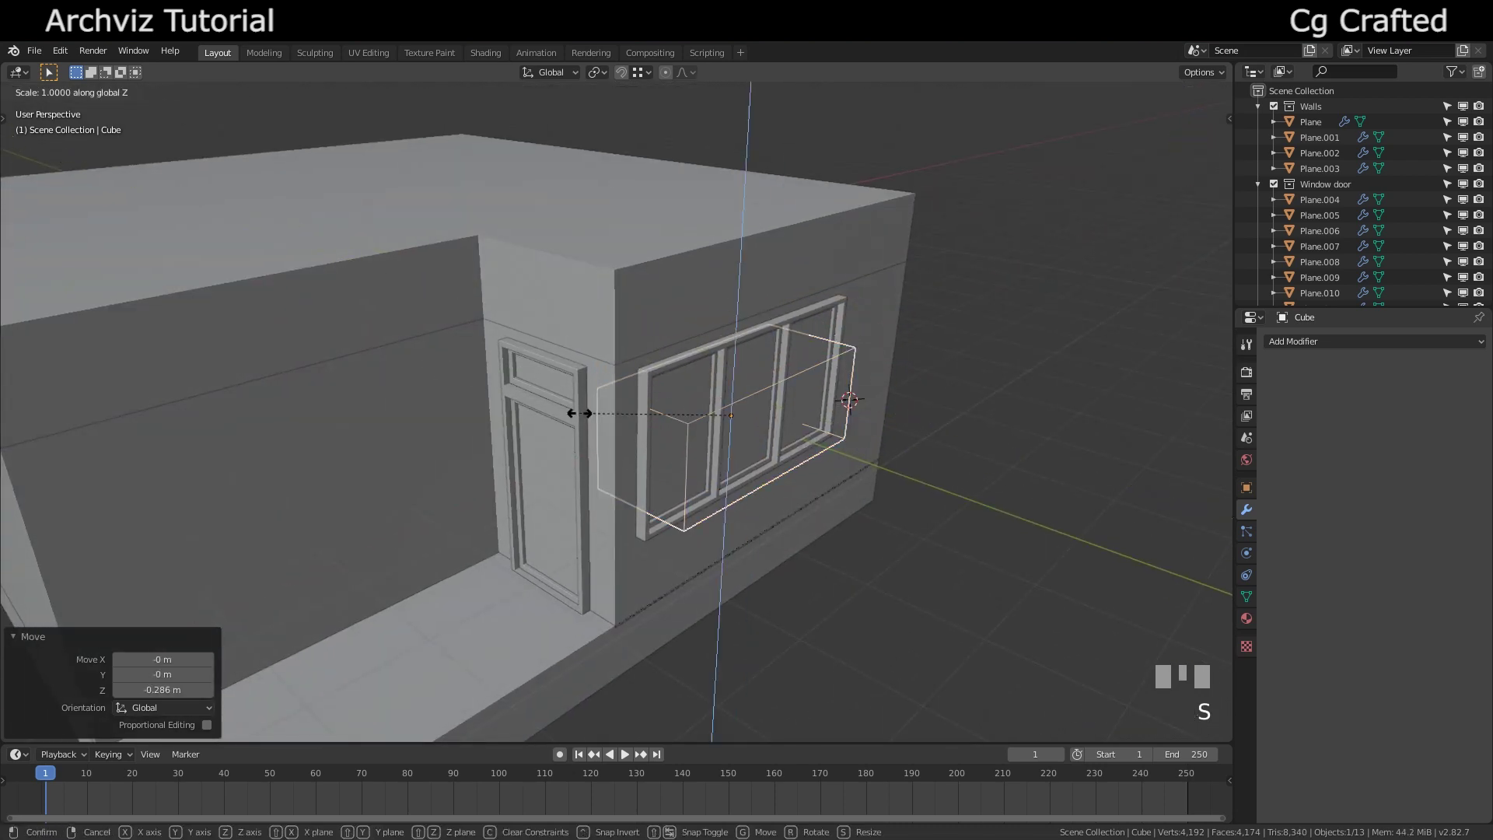
click(576, 316)
middle_drag(576, 317, 1449, 273)
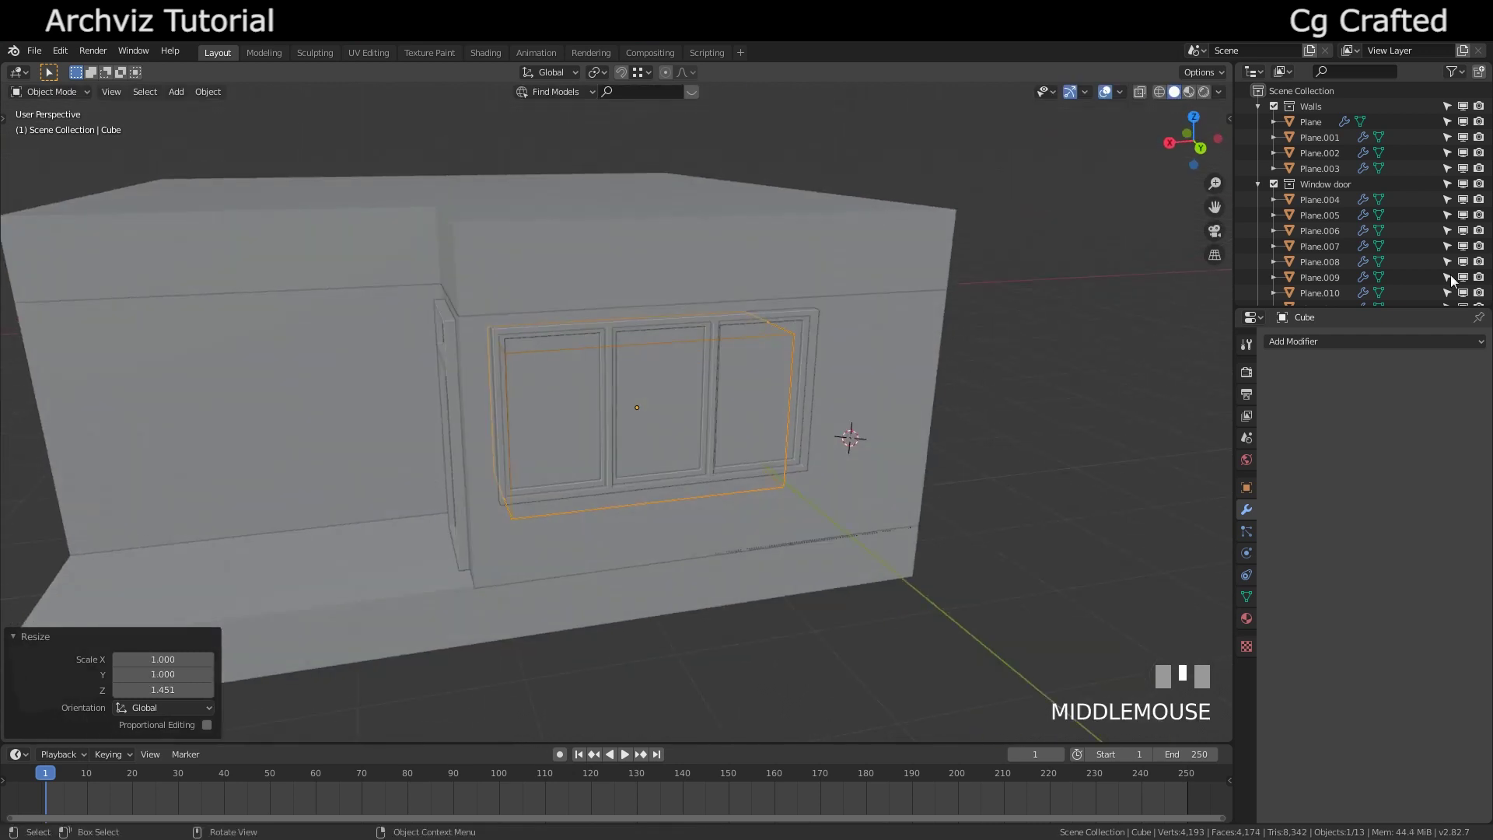
- Hide the Window door collection, scale the cutter cube 1.128 along X, and shift it along X and 0.0678 m along Z over the opening
click(1463, 184)
middle_drag(1210, 255, 769, 376)
key(s)
key(x)
key(g)
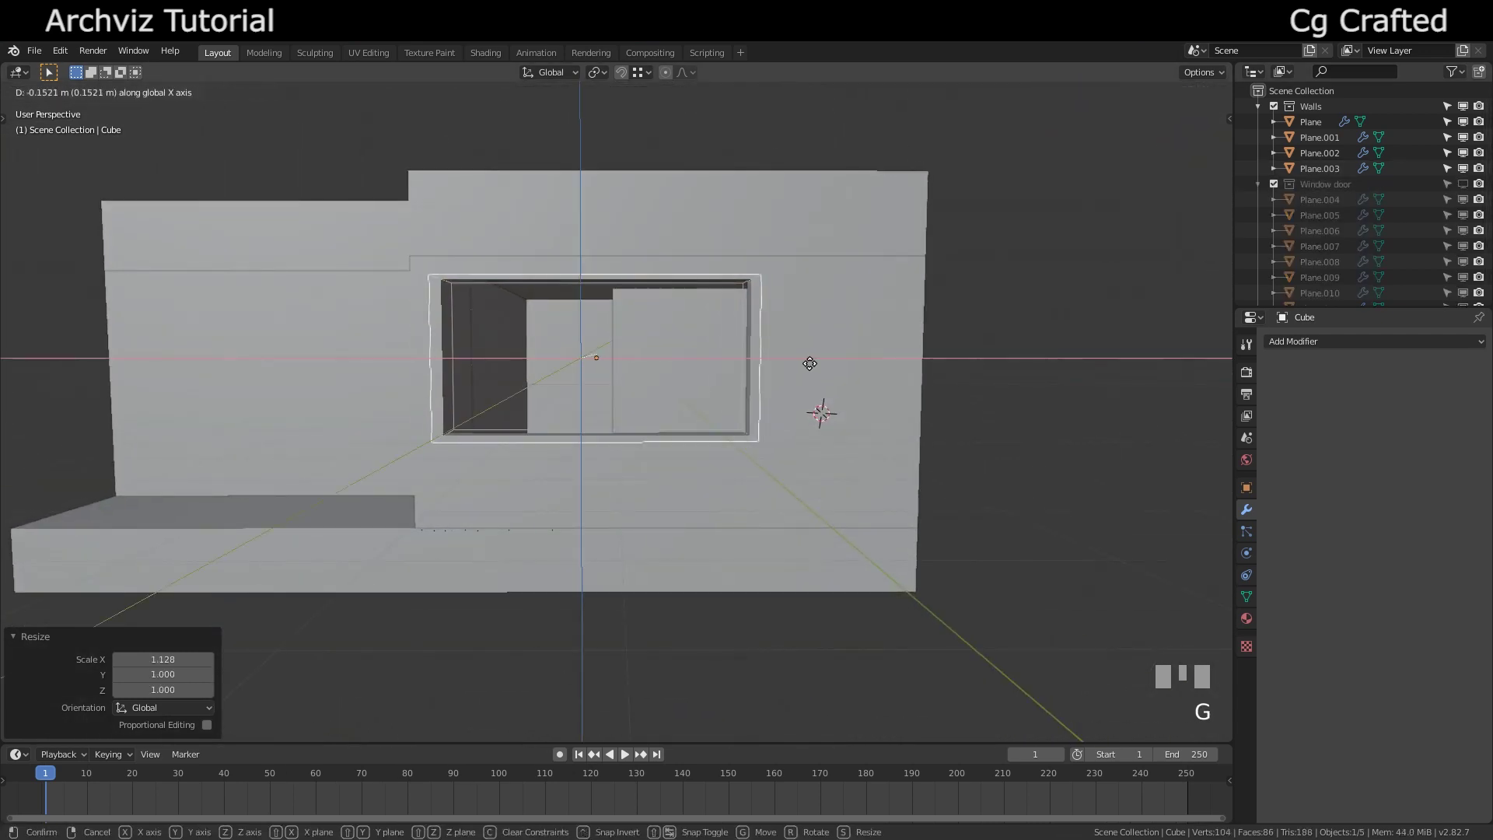
click(818, 366)
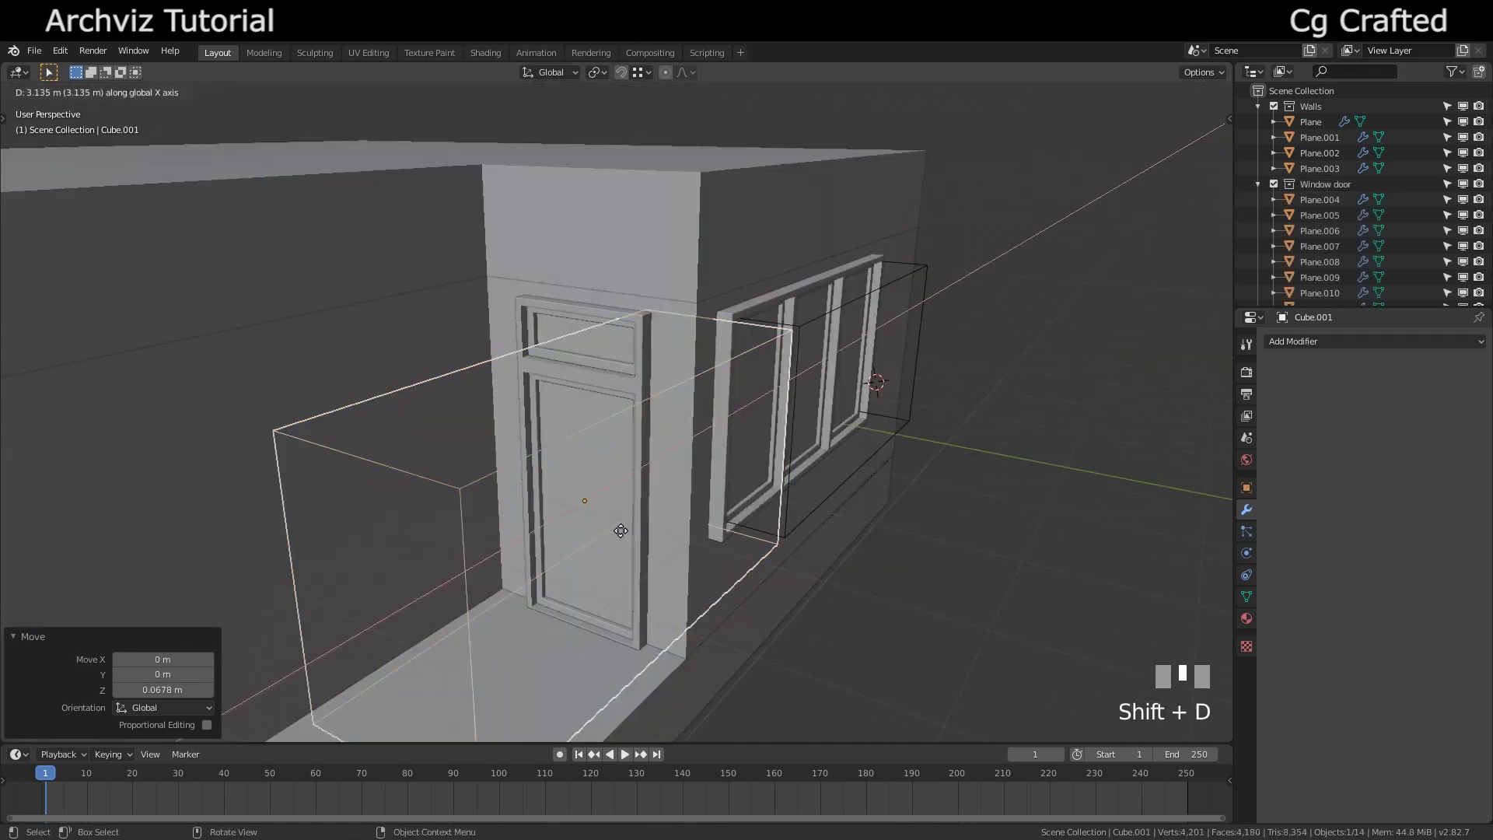
- Place a duplicate of the cutter cube along X at the door and subtract it from the wall with a second Boolean Difference modifier
click(651, 398)
click(678, 344)
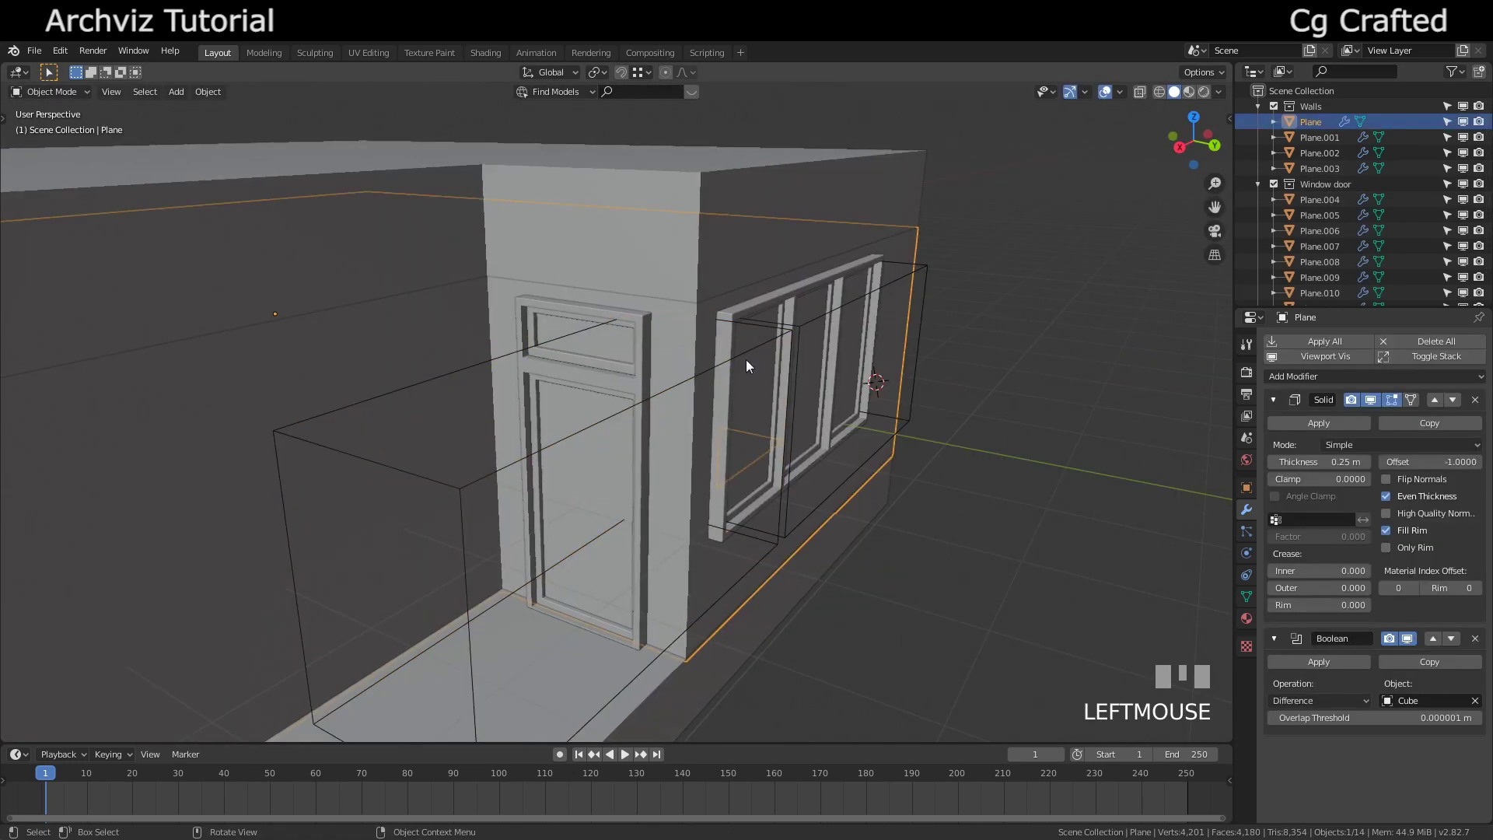
click(1281, 377)
click(1177, 429)
scroll(1434, 660, down, 1)
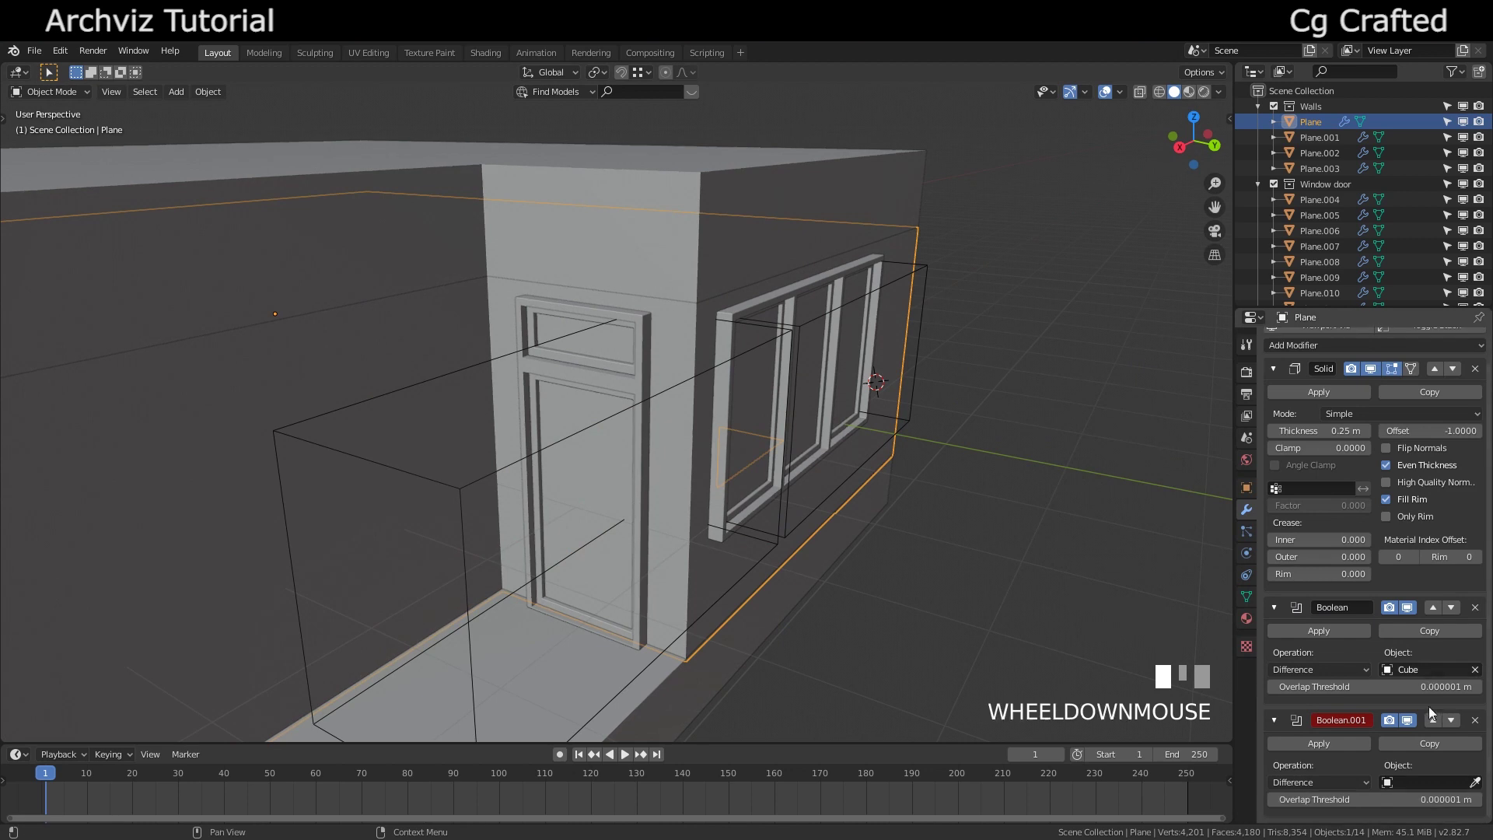
click(1473, 780)
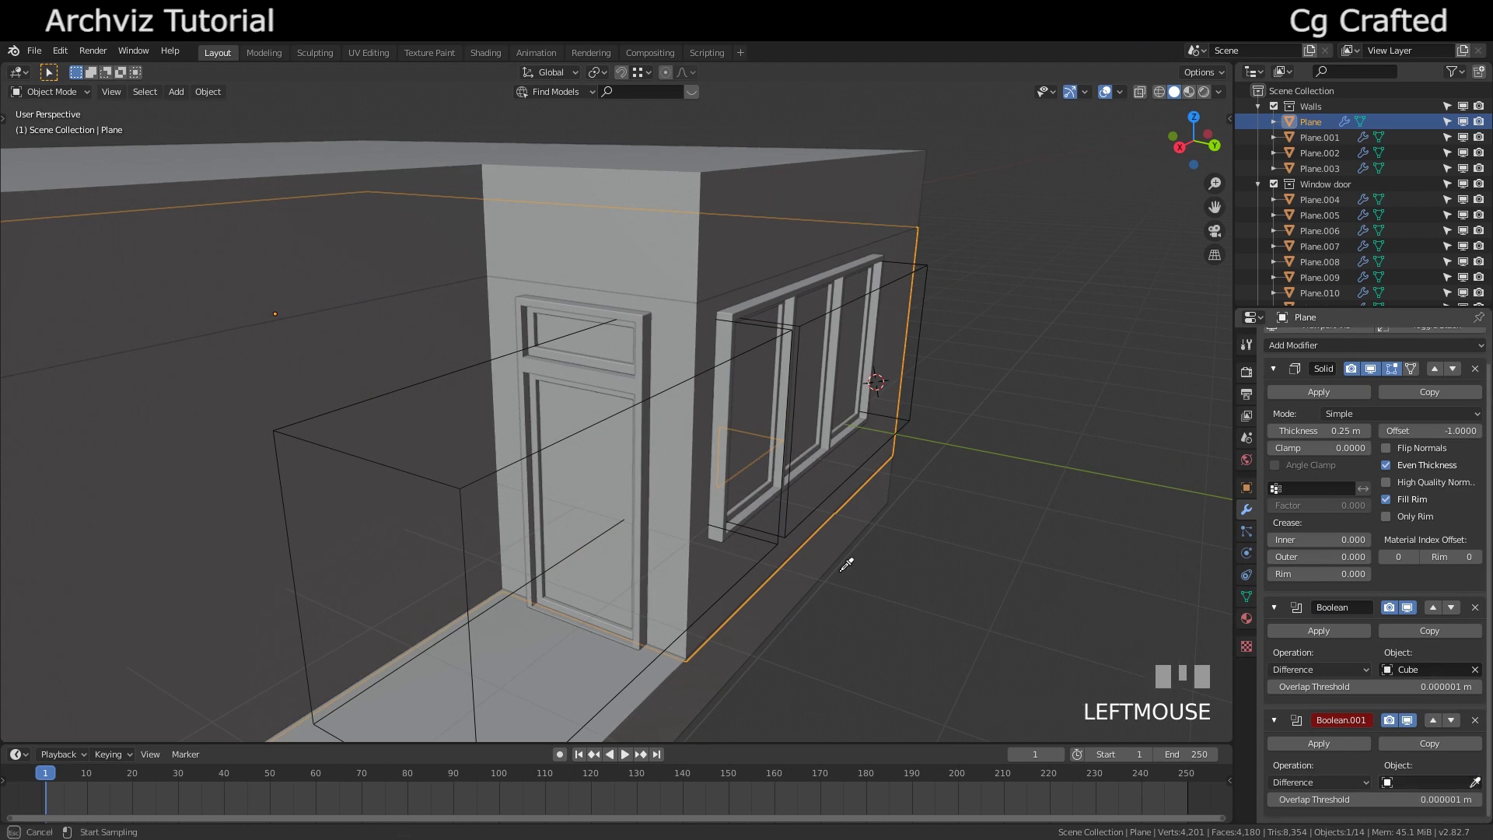
click(449, 482)
- Set the duplicate cube as the second Boolean modifier's object and move it about -0.63 m along Y
click(447, 484)
key(g)
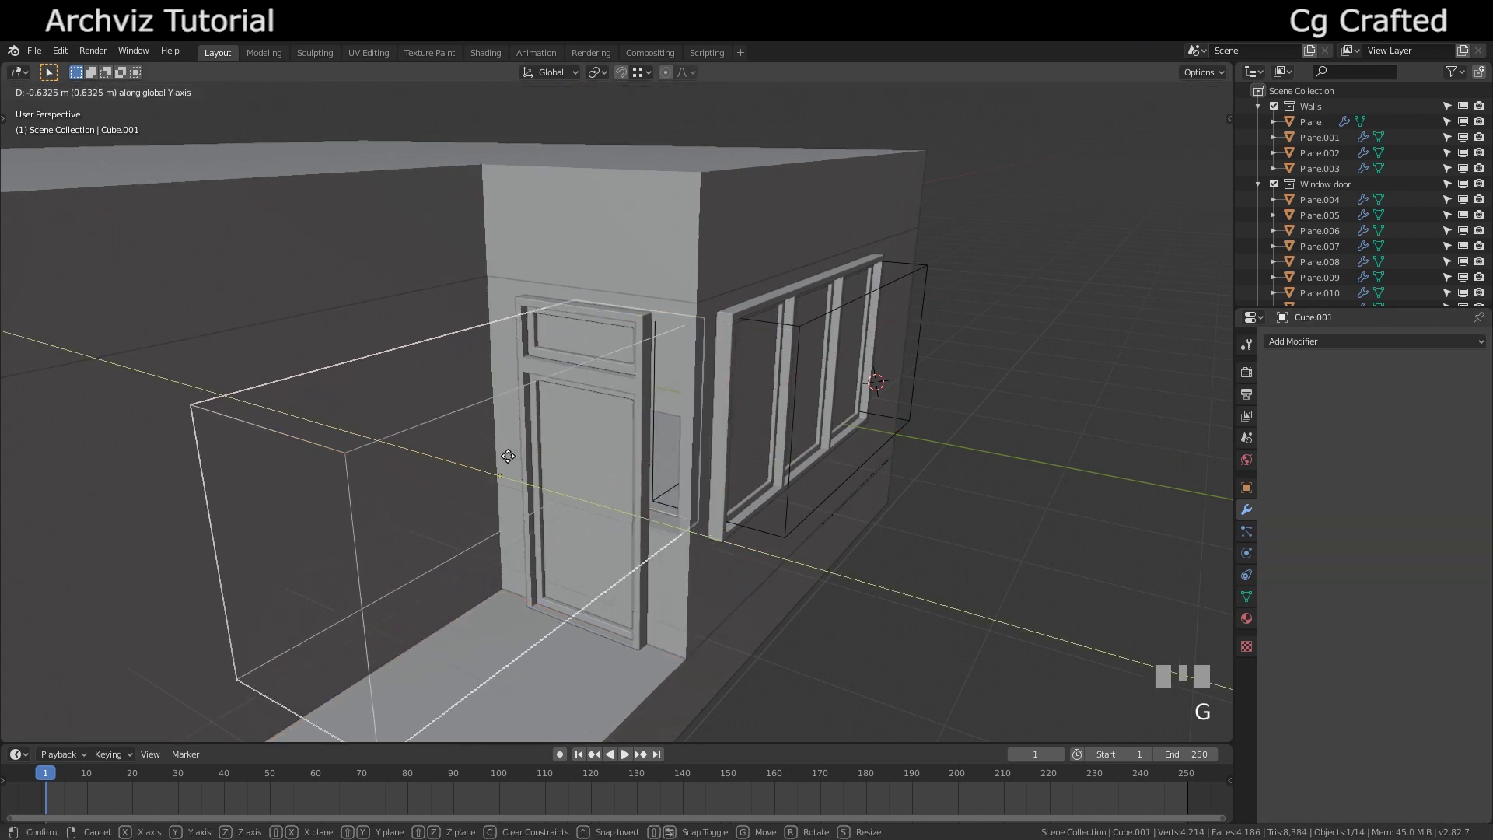
click(508, 456)
- Narrow the door cutter cube along X, scaling it by -0.562 and again by 0.258
key(s)
key(x)
click(455, 448)
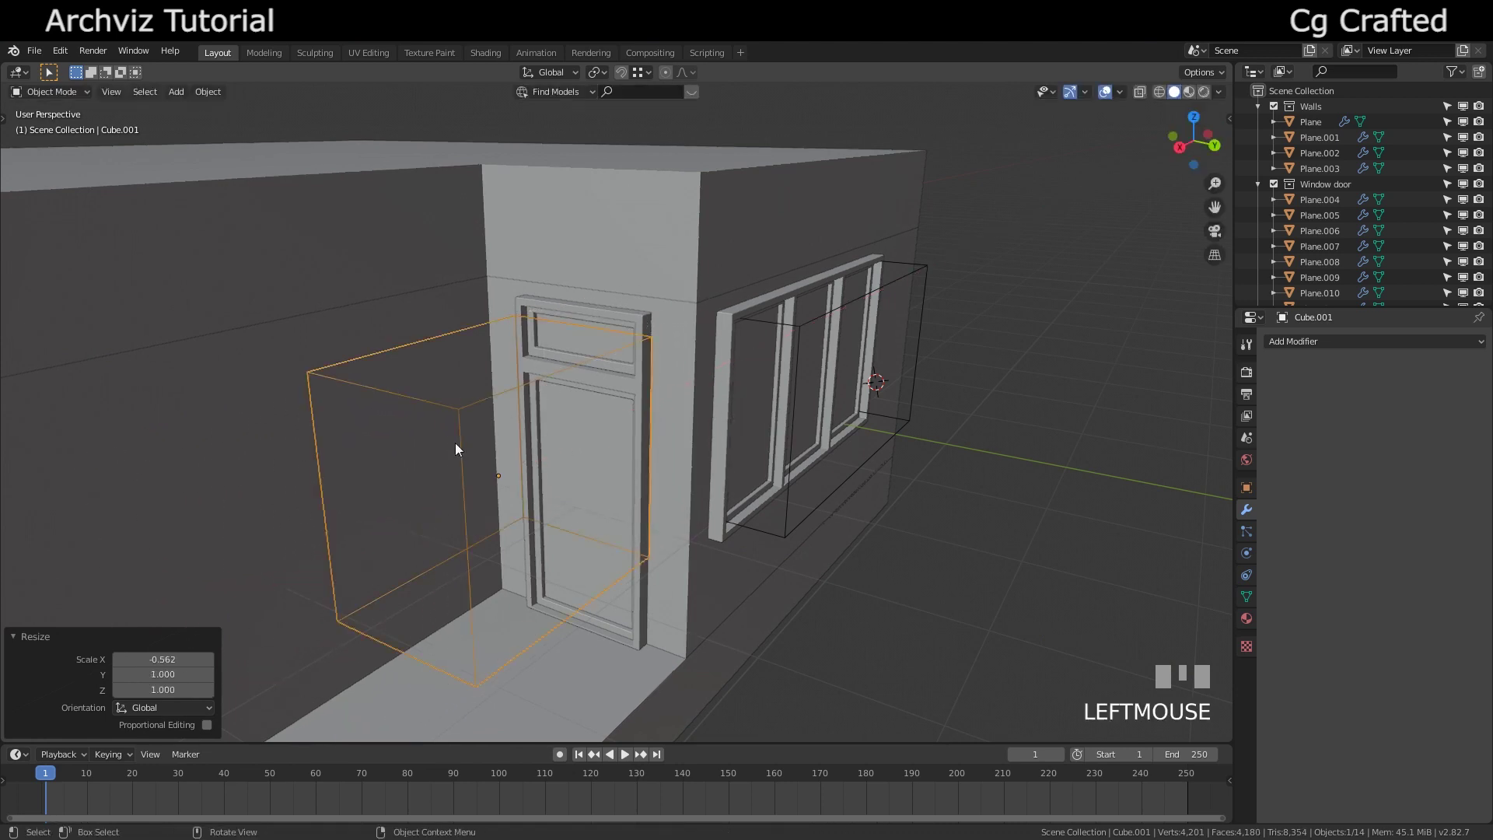
key(s)
key(x)
click(525, 427)
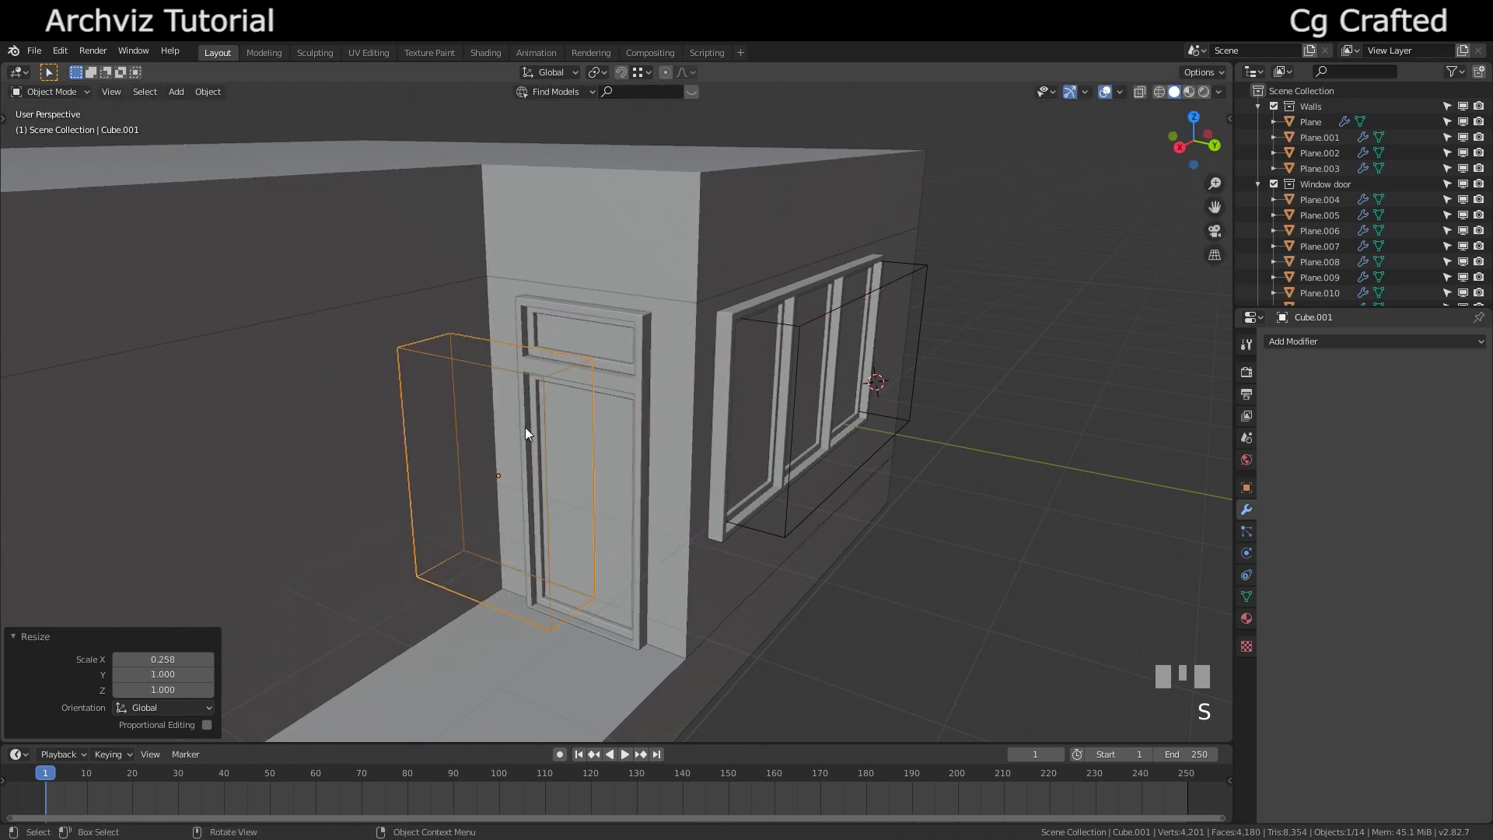
- Scale the door cutter cube 0.977 along Y and about 1.75 along Z to match the door's proportions
key(s)
key(z)
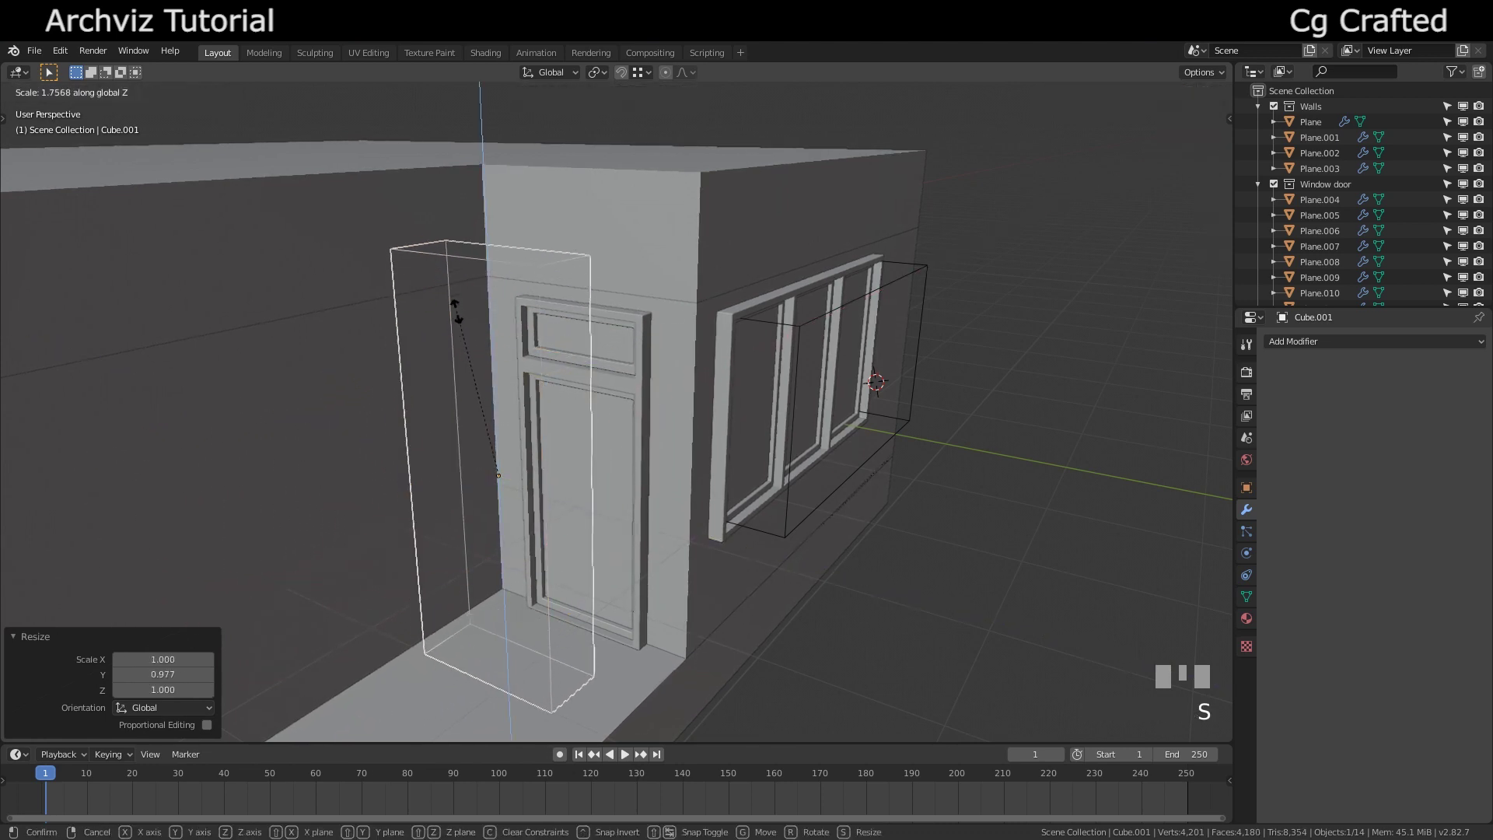
click(450, 317)
- Shift the door cutter cube -1.3 m along X and lower it along Z so it overlaps the door frame
key(g)
key(x)
key(z)
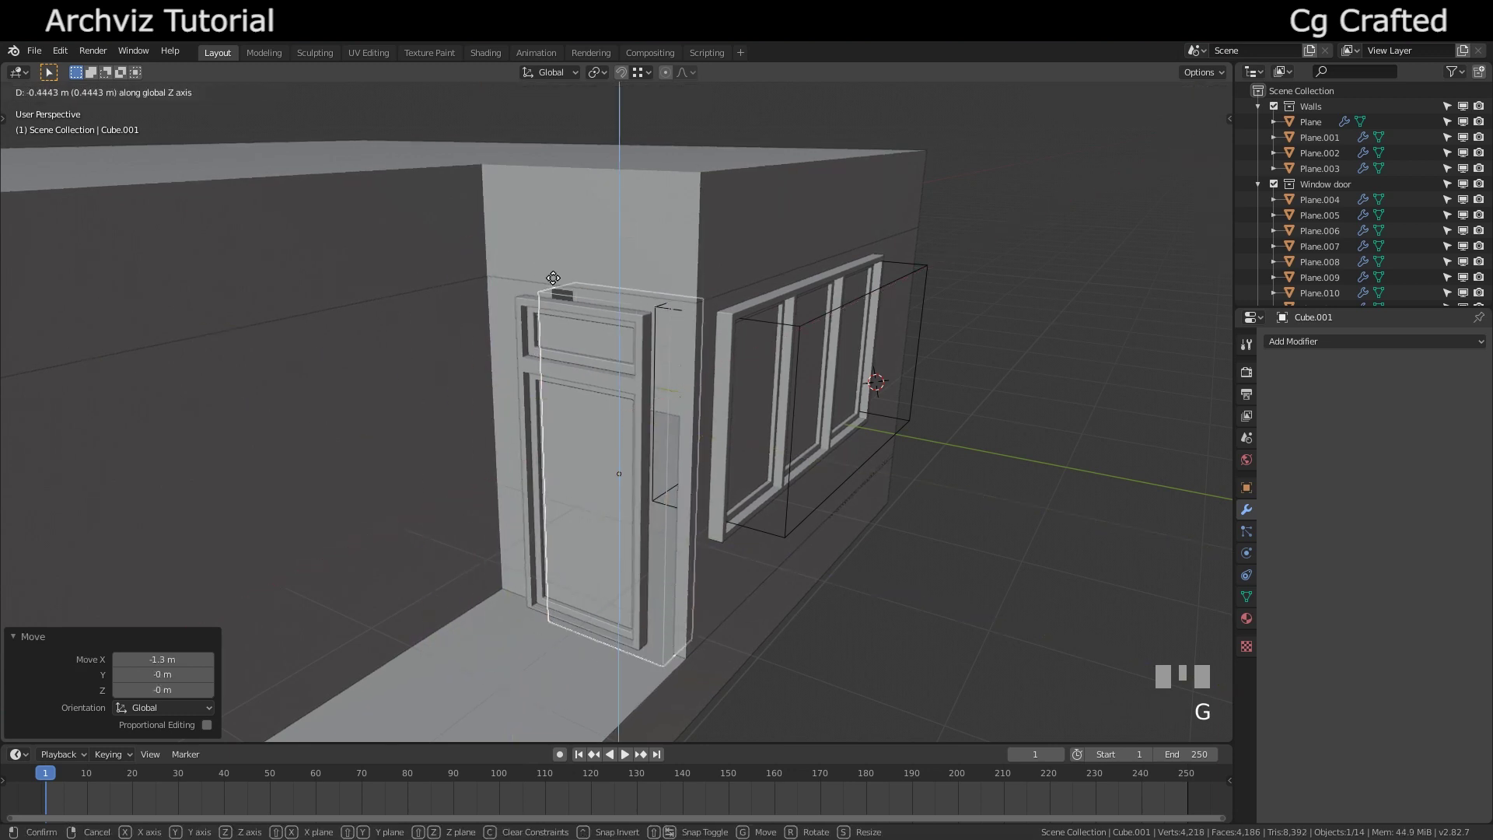
click(547, 303)
- Fine-tune the cutter cube's position over the door frame and raise it 0.113 m along Z
middle_drag(546, 303, 689, 407)
key(g)
middle_click(735, 450)
click(735, 449)
key(g)
key(z)
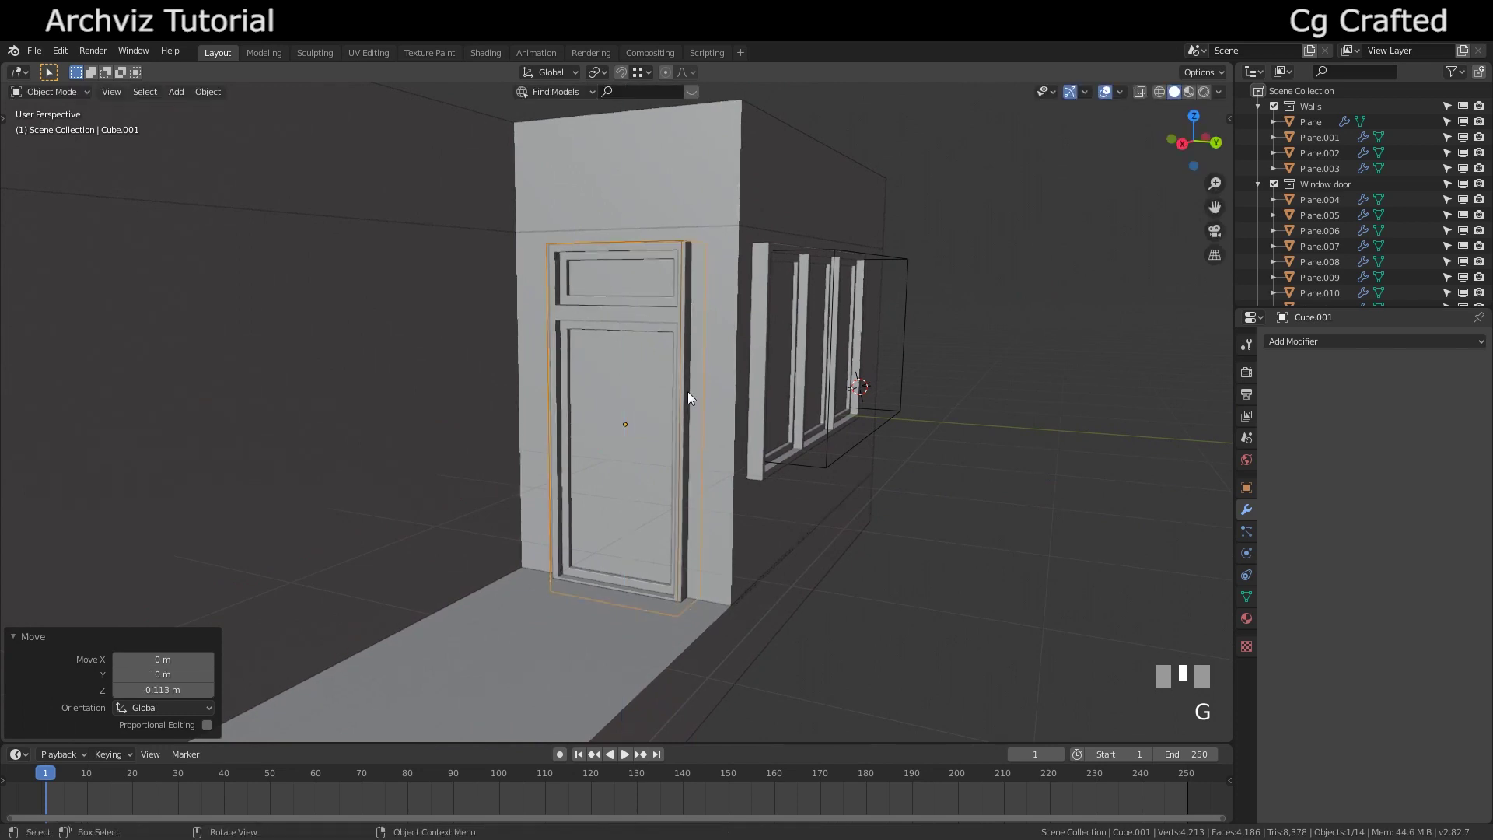
click(688, 390)
- Hide the Window door collection, examine the door and window openings in the walls, and show the collection again
click(1462, 184)
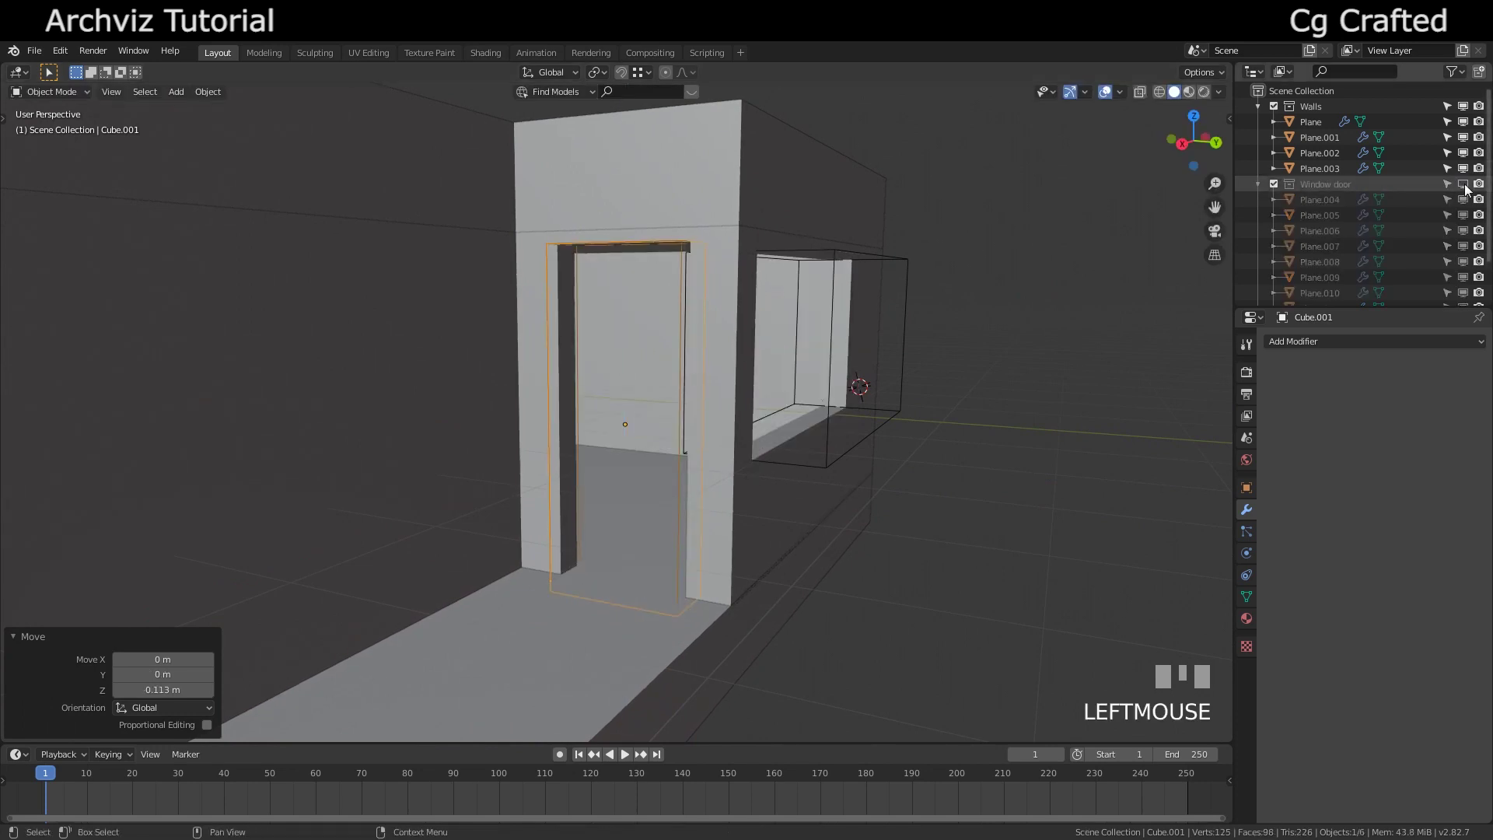
click(1051, 507)
middle_drag(1051, 506, 972, 498)
click(1463, 183)
middle_drag(700, 435, 743, 422)
scroll(749, 418, down, 2)
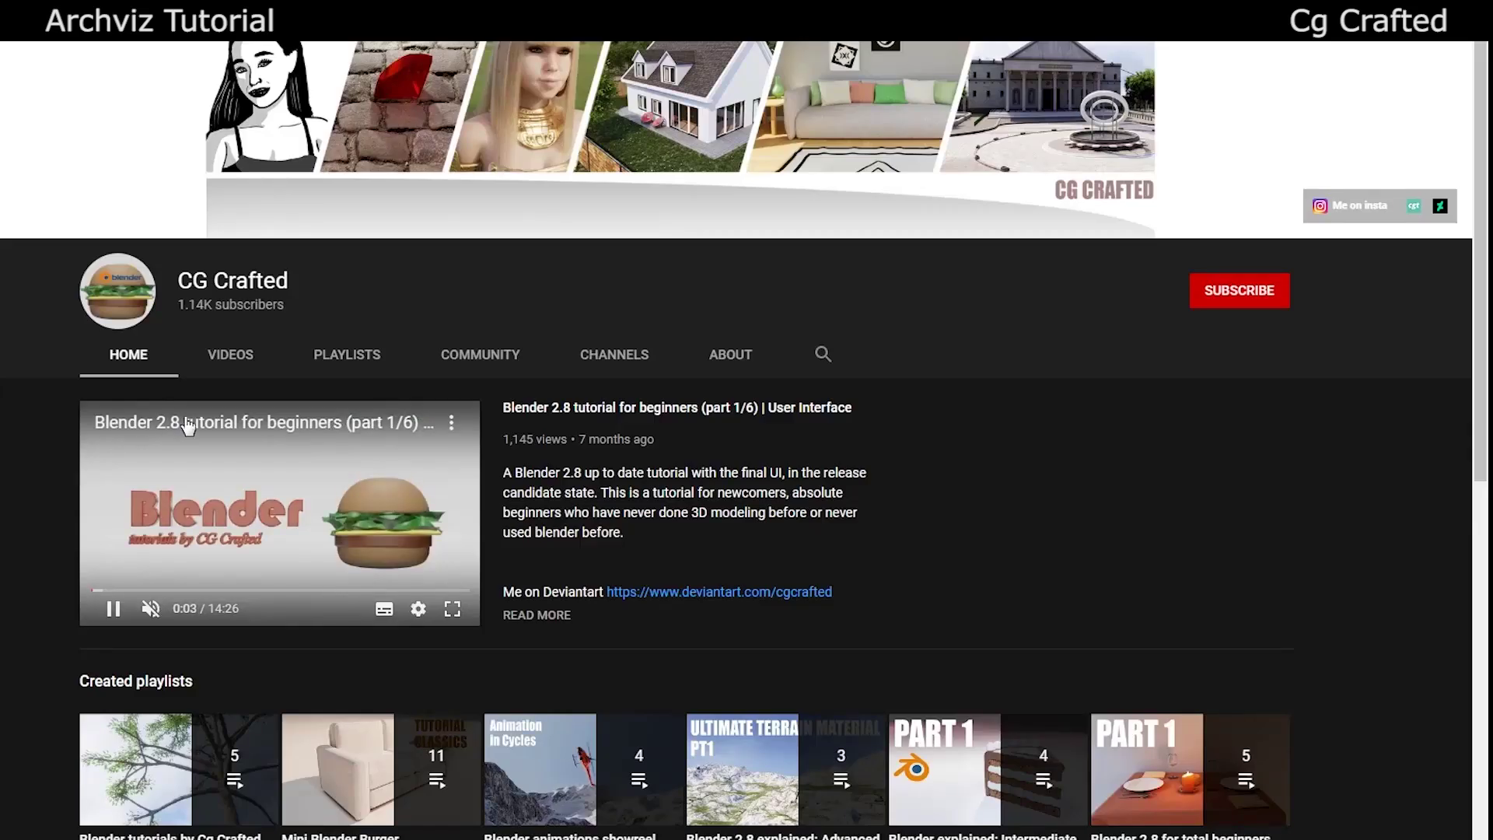
- Switch to YouTube, subscribe to the CG Crafted channel and set its notifications to All
click(1202, 307)
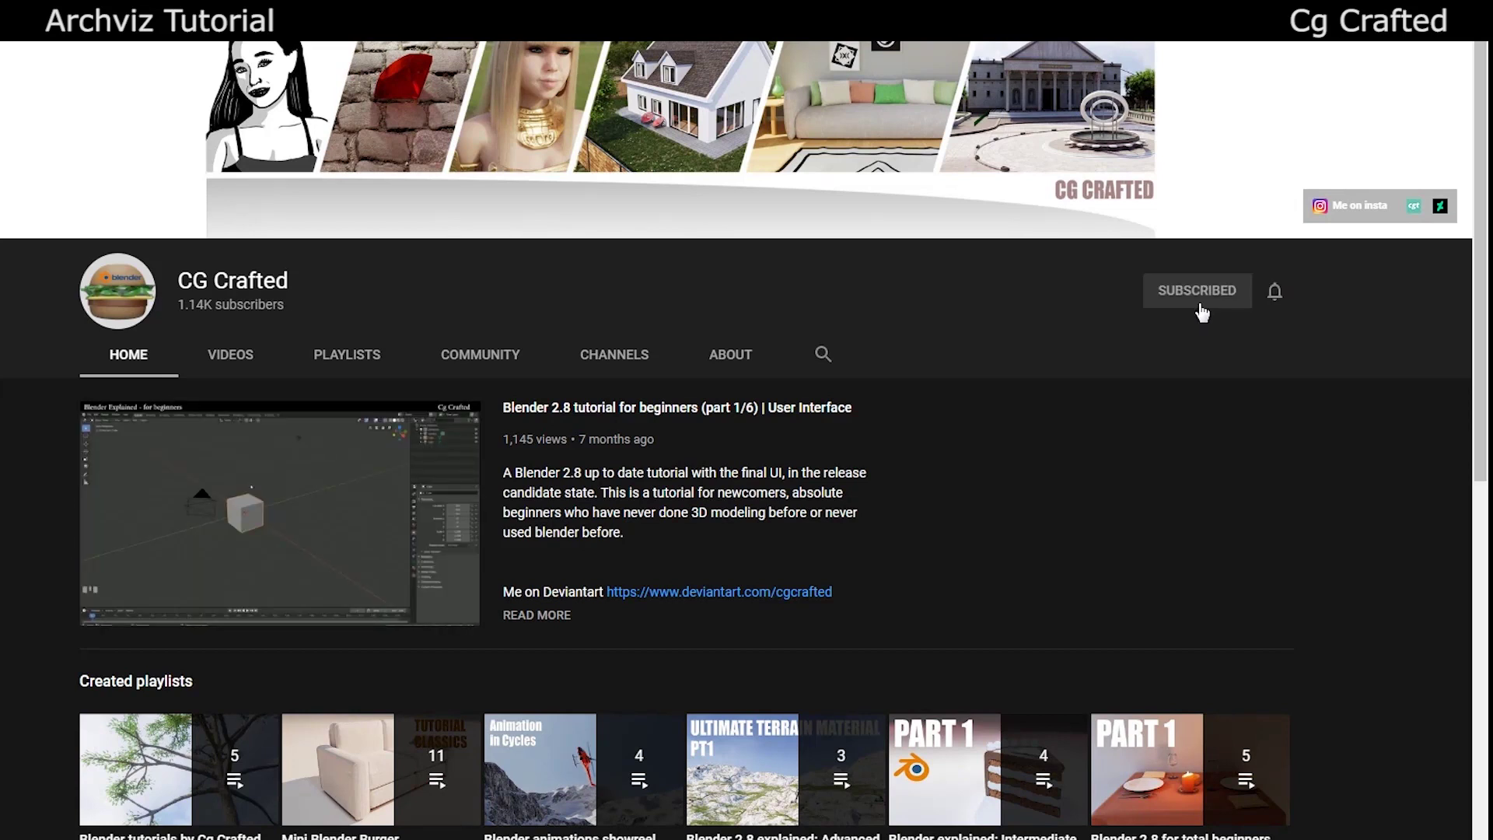
click(1275, 292)
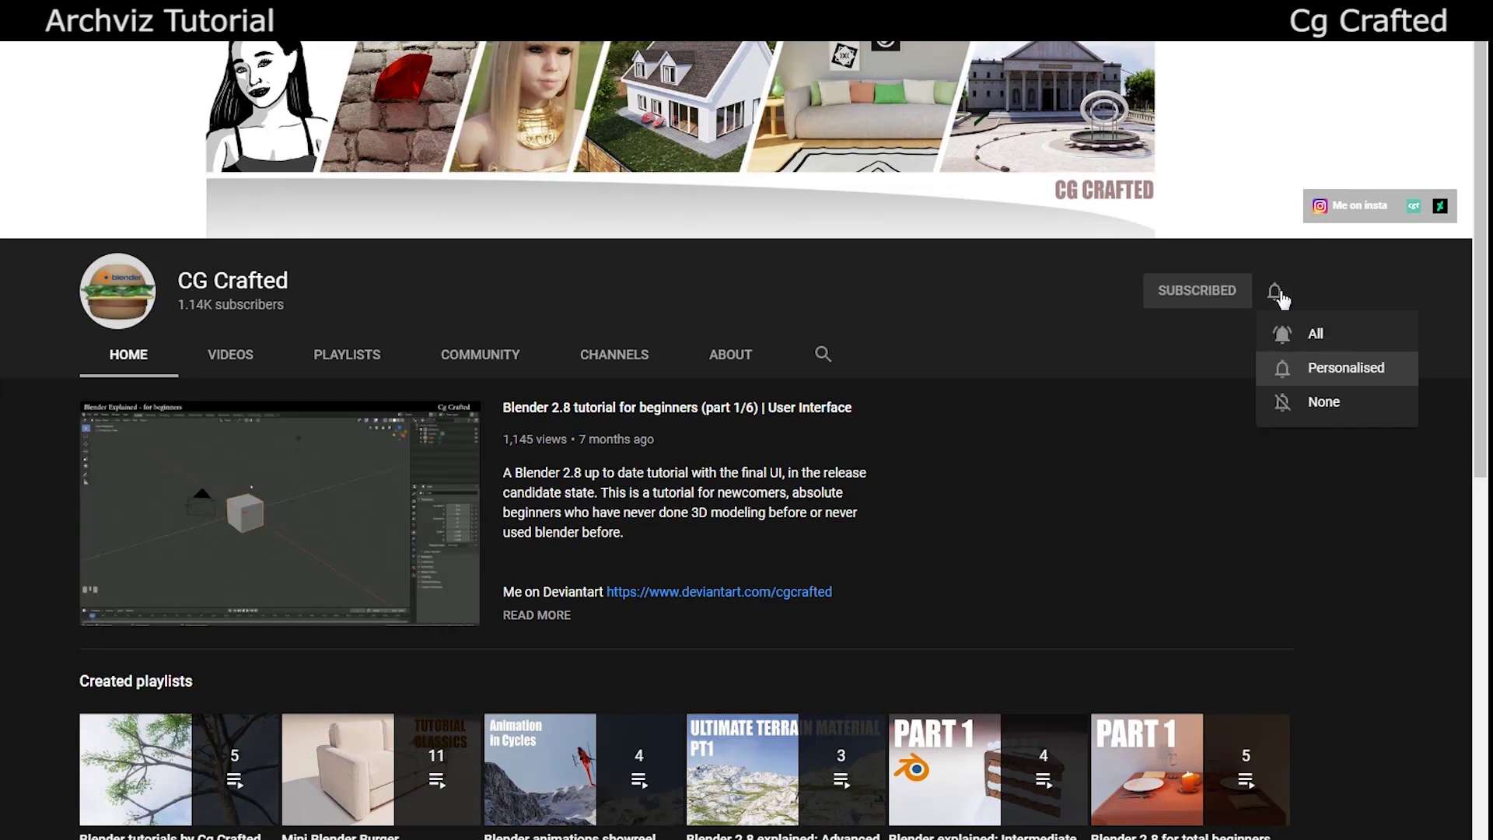
click(1283, 334)
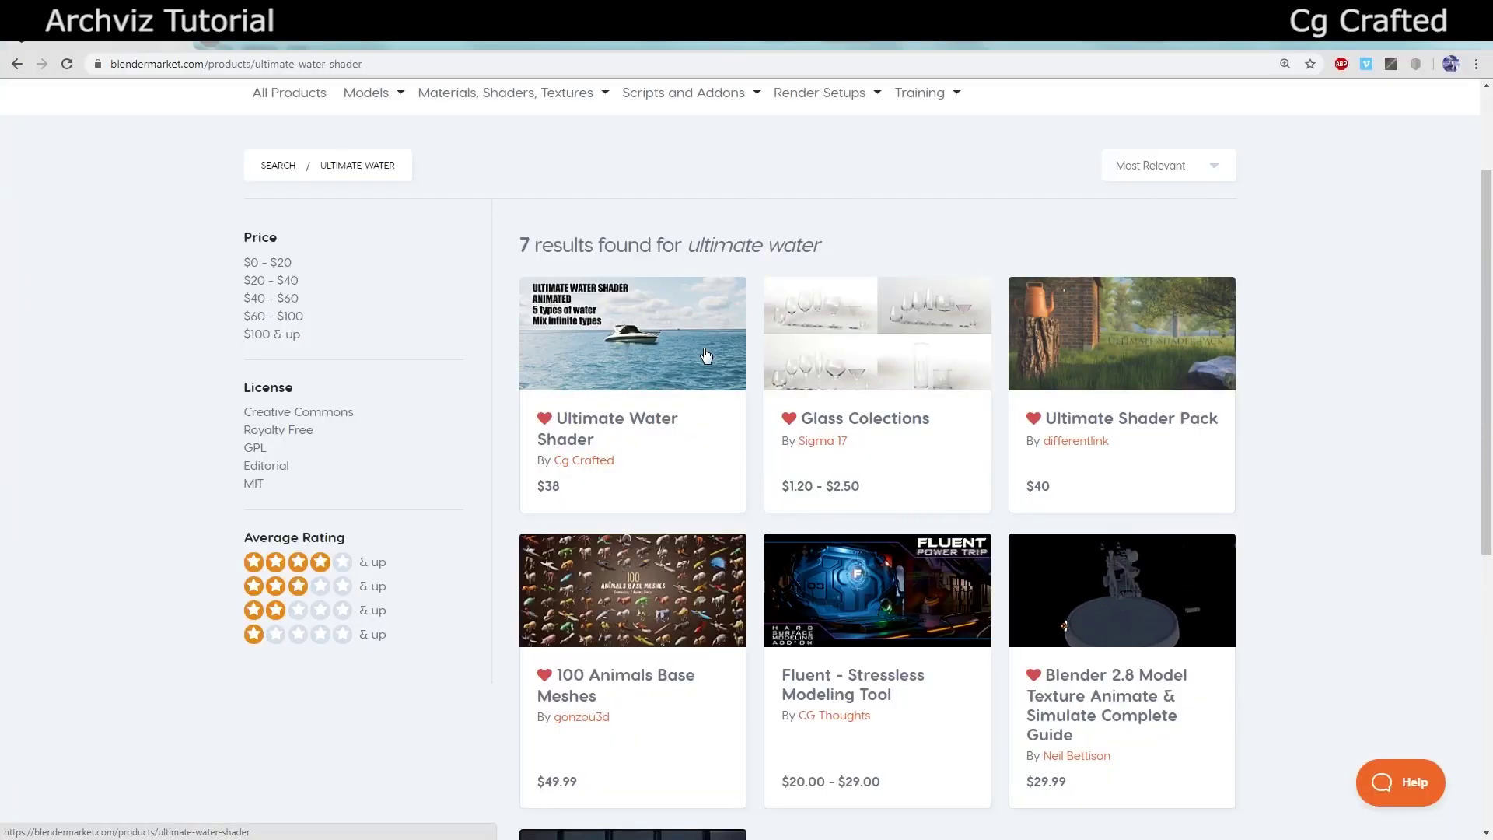
- Switch to Blender Market and open the Ultimate Water Shader product from the search results
click(706, 355)
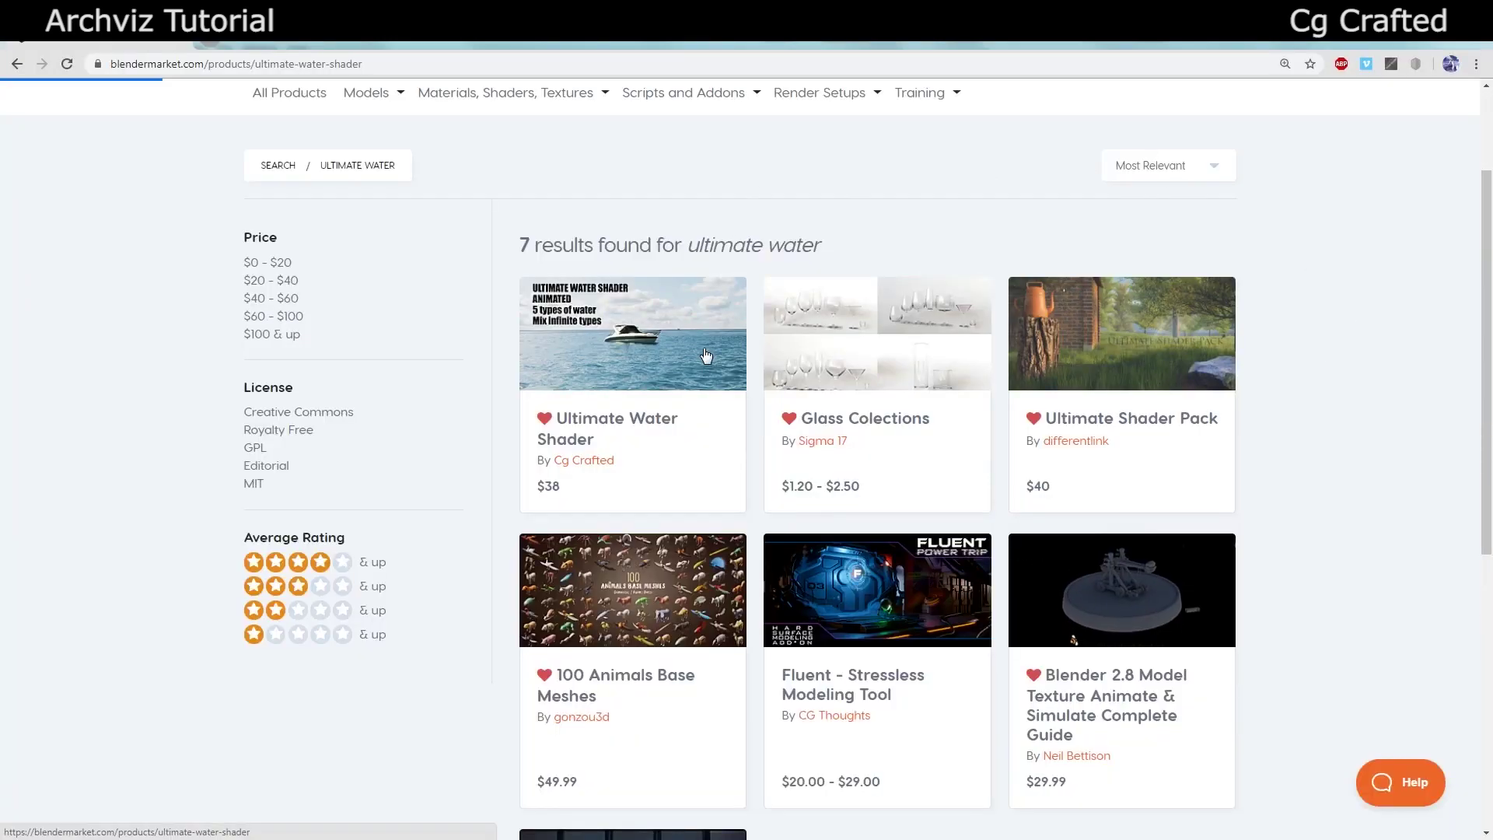